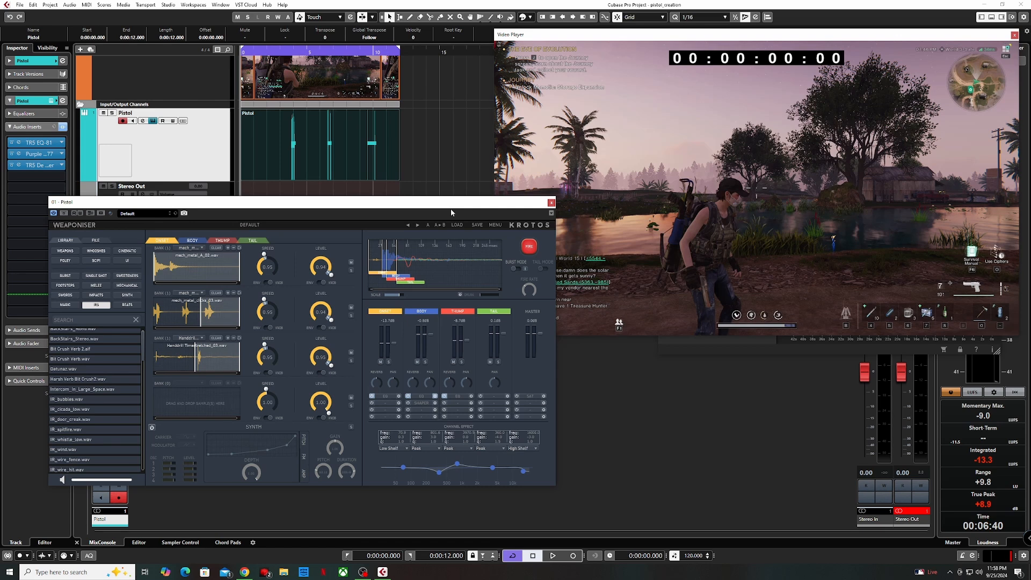
# - Look at Weaponiser's file browser and return to its sound library
pyautogui.moveTo(451, 211)
pyautogui.mouseDown()
pyautogui.moveTo(444, 189)
pyautogui.moveTo(428, 222)
pyautogui.moveTo(440, 209)
pyautogui.mouseUp()
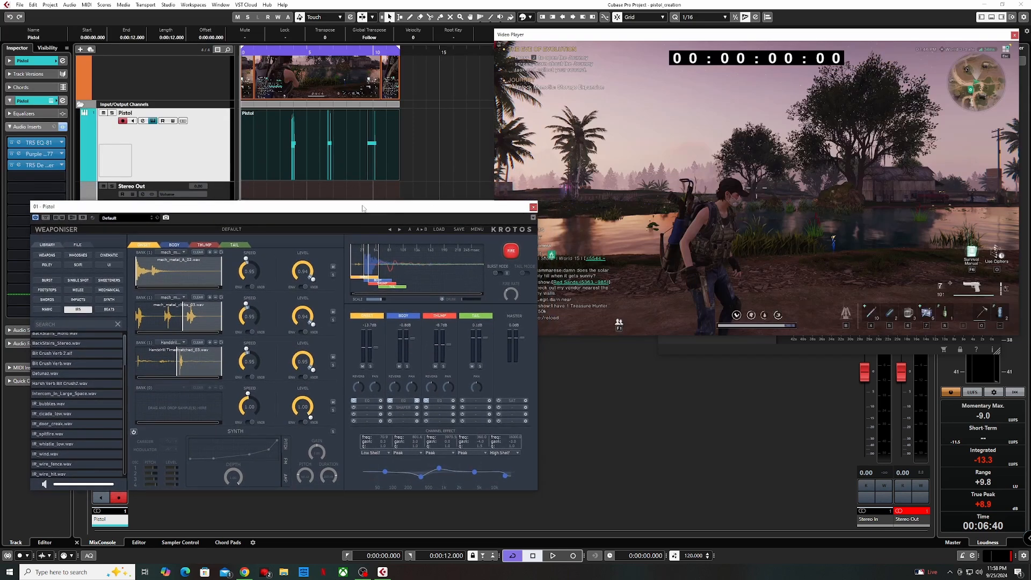
pyautogui.moveTo(343, 207); pyautogui.dragTo(376, 196)
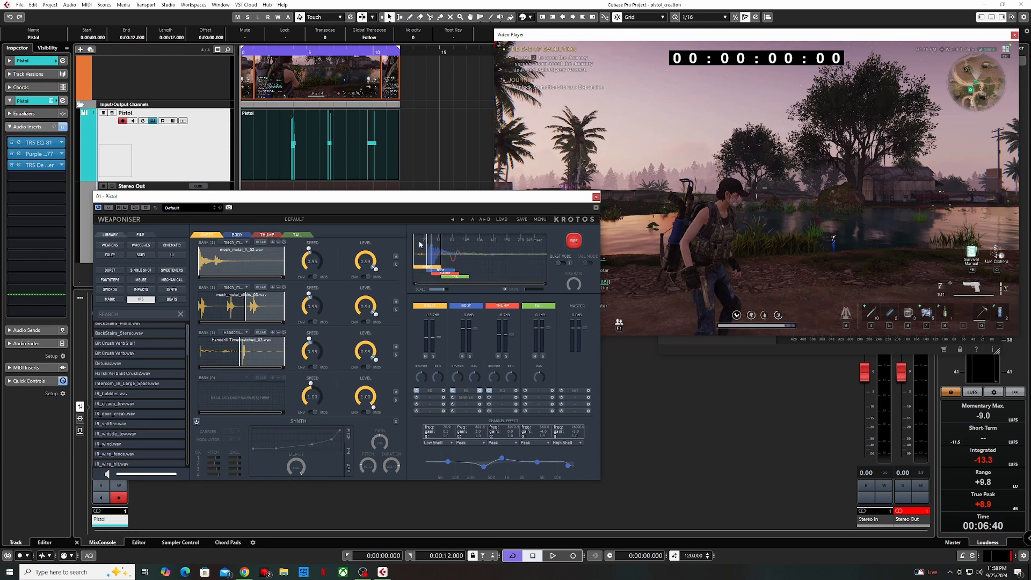
pyautogui.click(142, 237)
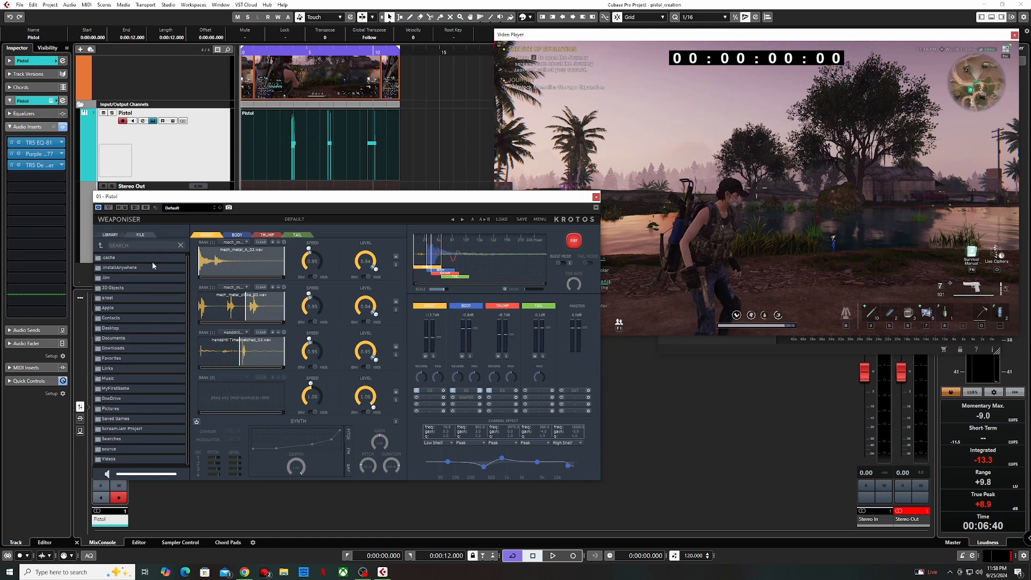
pyautogui.click(111, 235)
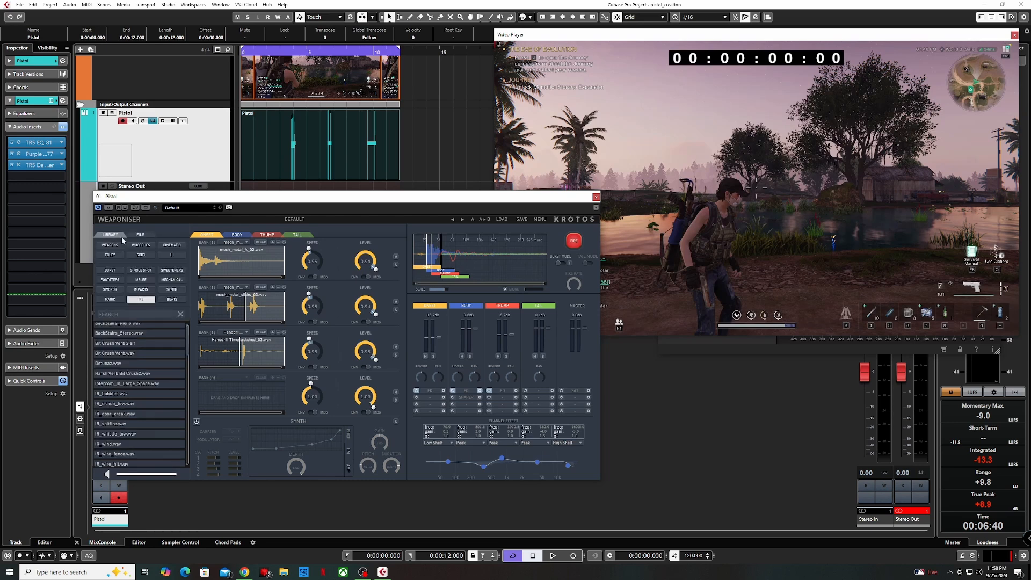
pyautogui.moveTo(364, 203); pyautogui.dragTo(337, 194)
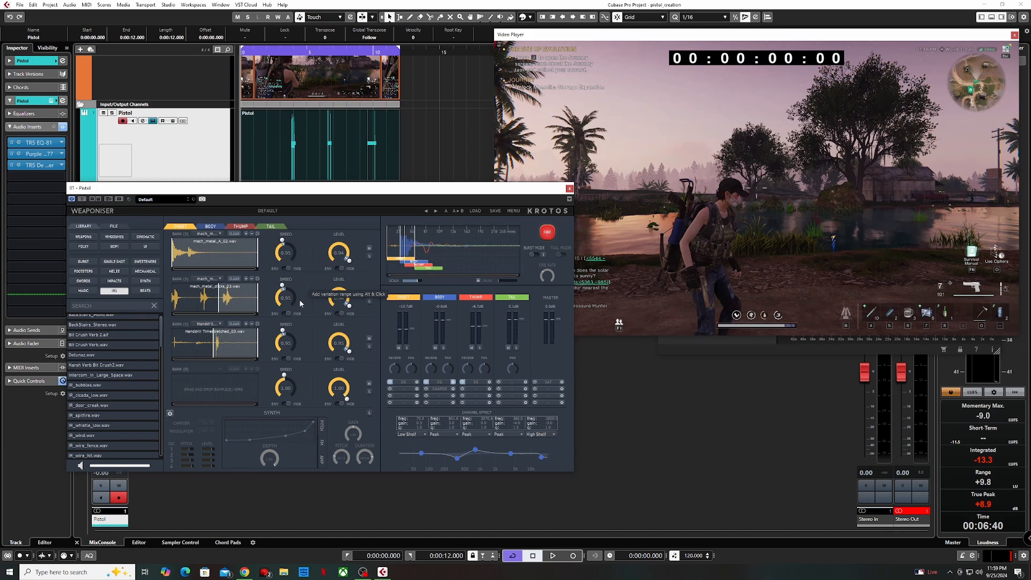
pyautogui.moveTo(321, 192)
pyautogui.mouseDown()
pyautogui.moveTo(288, 151)
pyautogui.moveTo(307, 196)
pyautogui.mouseUp()
pyautogui.moveTo(415, 194); pyautogui.dragTo(369, 209)
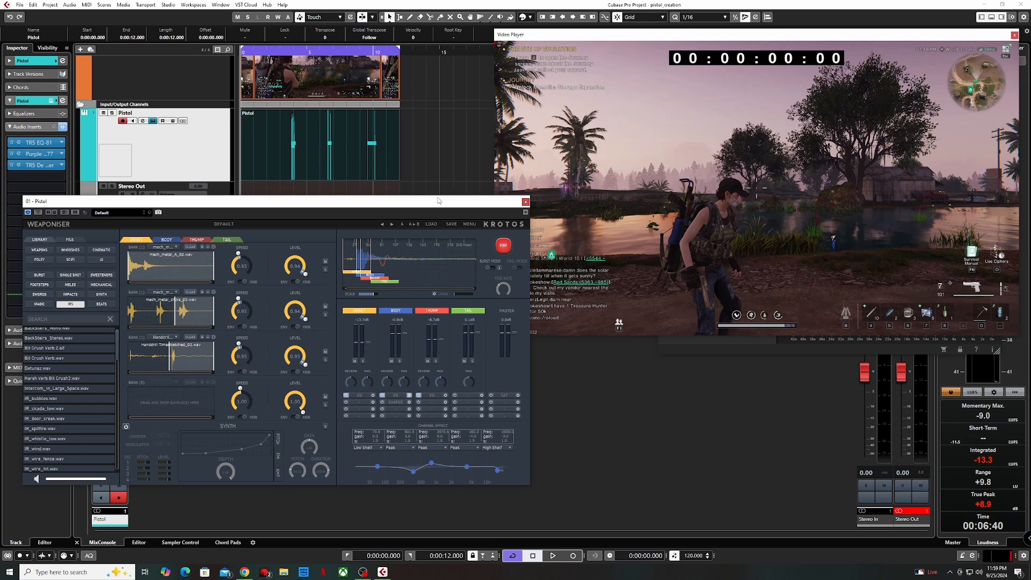
pyautogui.moveTo(437, 199); pyautogui.dragTo(423, 196)
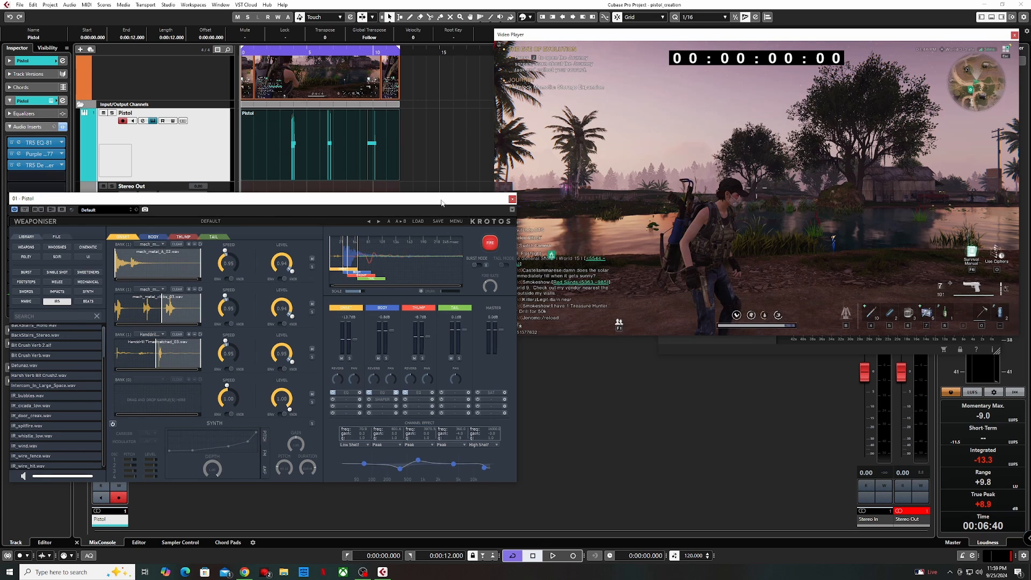
pyautogui.moveTo(442, 199); pyautogui.dragTo(445, 203)
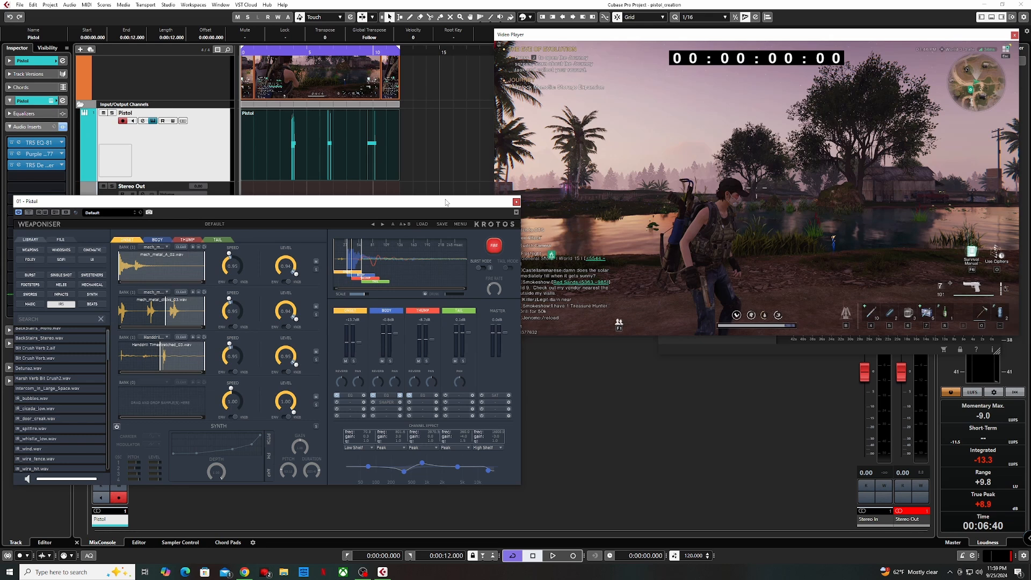
pyautogui.moveTo(445, 202); pyautogui.dragTo(403, 189)
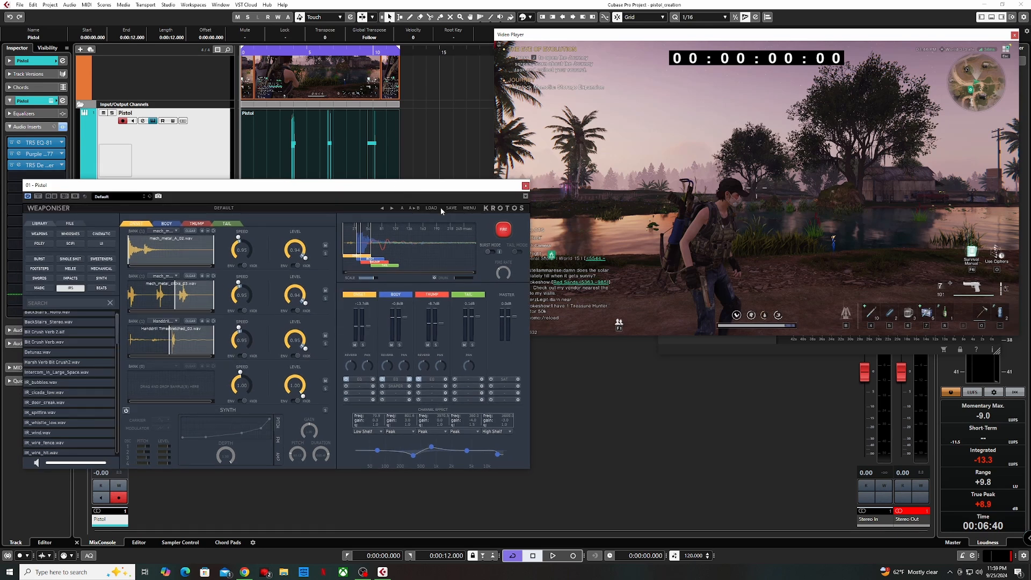
pyautogui.moveTo(429, 190)
pyautogui.mouseDown()
pyautogui.moveTo(455, 192)
pyautogui.moveTo(403, 195)
pyautogui.moveTo(412, 197)
pyautogui.mouseUp()
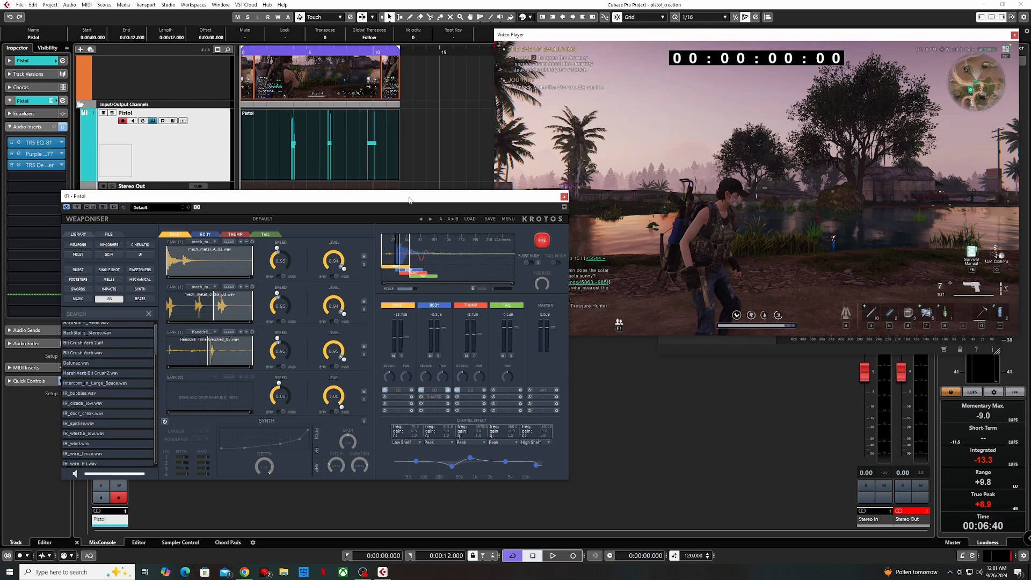
# - Look through the samples loaded in Weaponiser's Onset, Body, Thump and Tail layers
pyautogui.moveTo(413, 196); pyautogui.dragTo(502, 168)
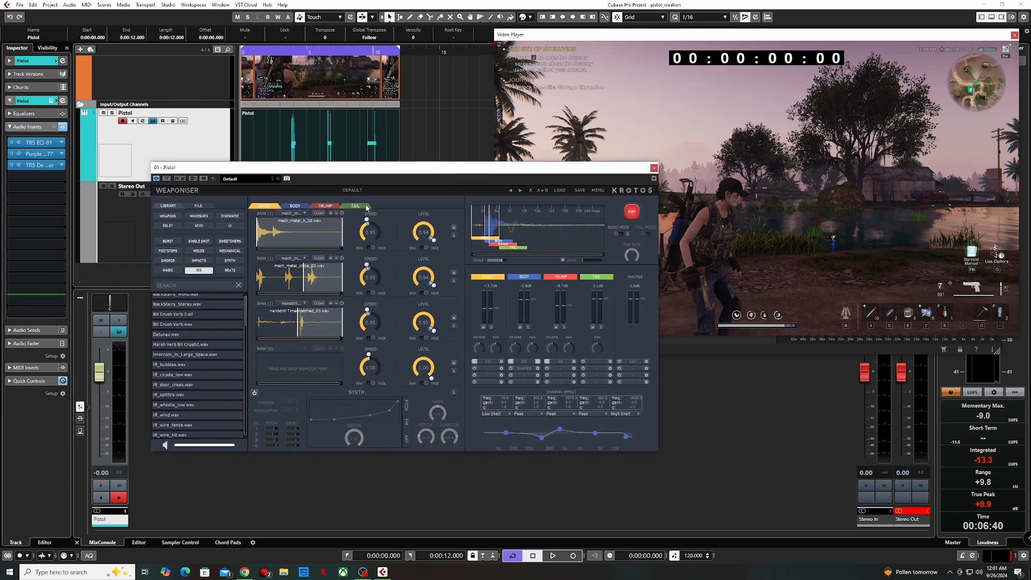
pyautogui.click(295, 206)
pyautogui.click(275, 208)
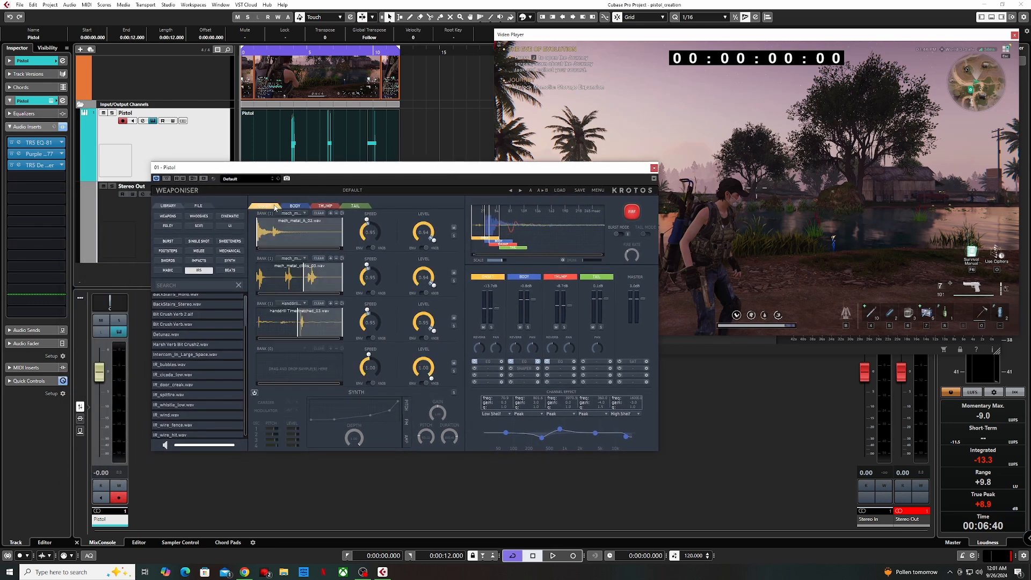
pyautogui.click(325, 207)
pyautogui.click(344, 207)
pyautogui.click(265, 206)
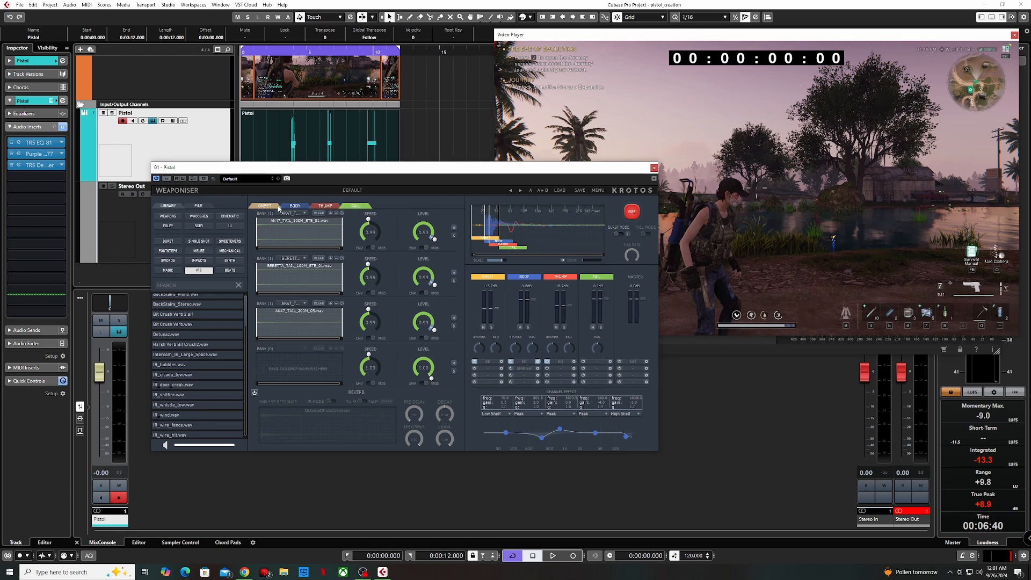
pyautogui.moveTo(308, 194); pyautogui.dragTo(307, 196)
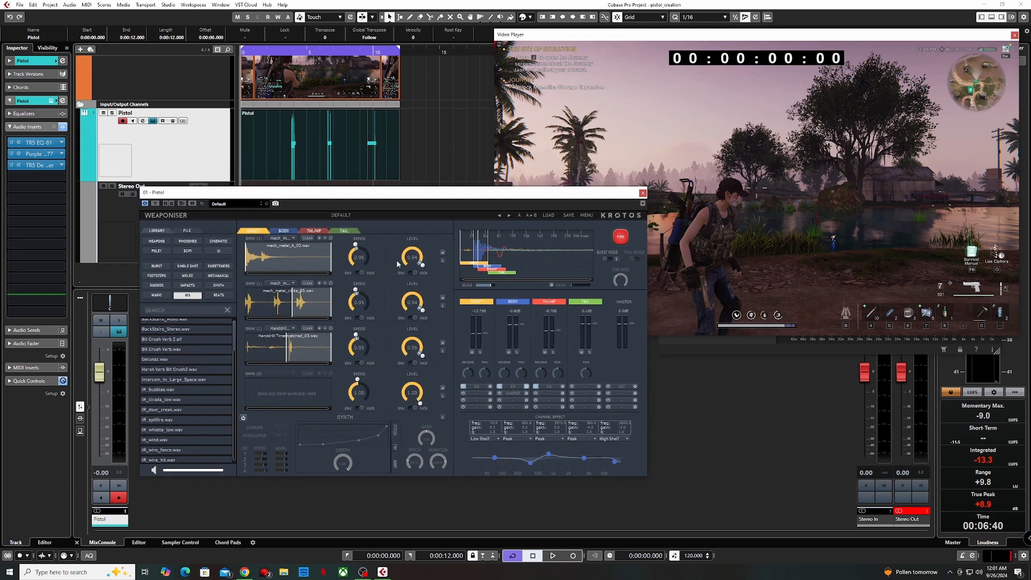
pyautogui.click(284, 232)
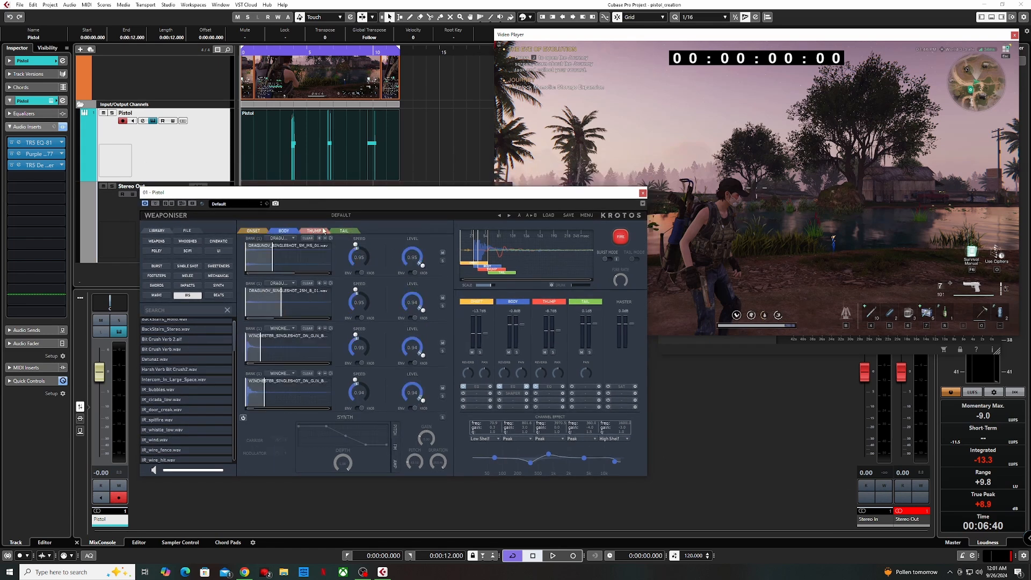
pyautogui.click(315, 231)
pyautogui.click(343, 231)
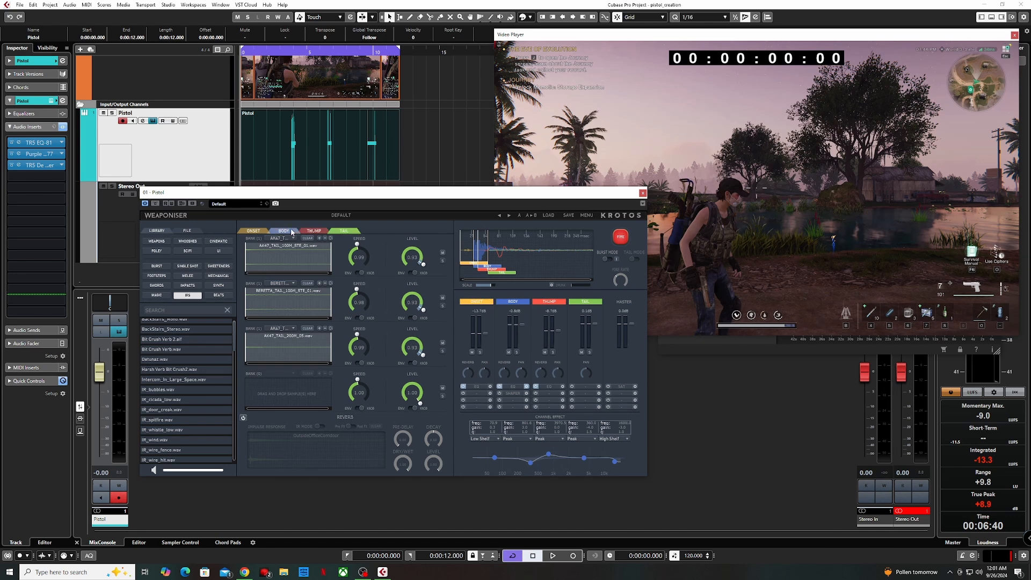
pyautogui.click(267, 232)
pyautogui.click(267, 232)
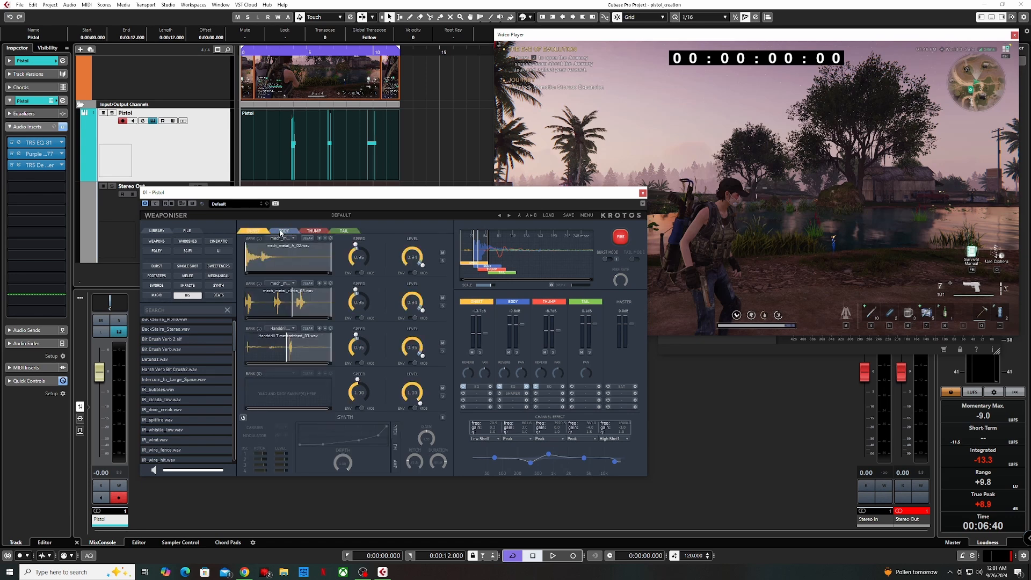
pyautogui.click(282, 231)
pyautogui.click(313, 231)
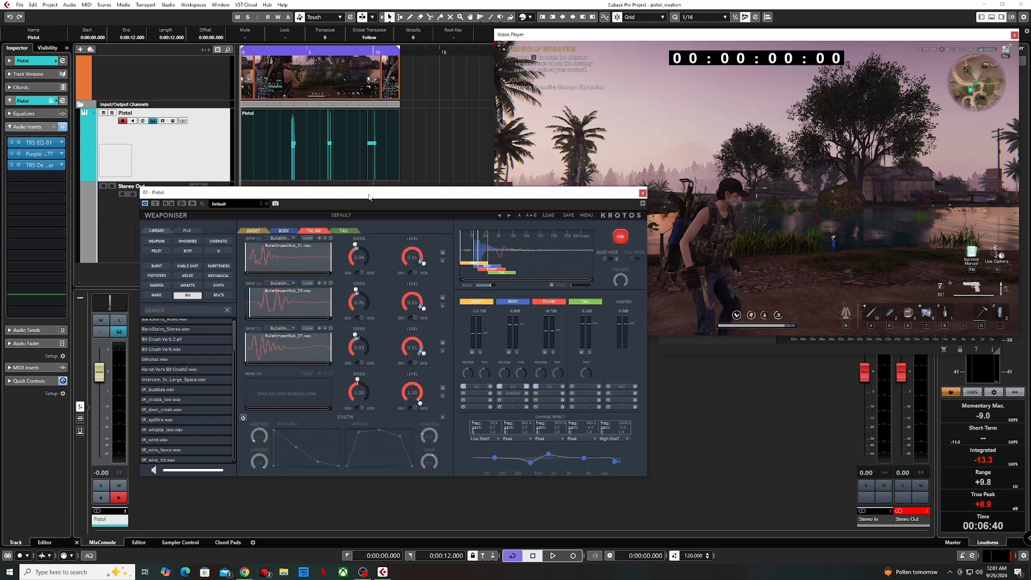
# - Mute the Pistol track and play the gameplay video from the start of the project
pyautogui.moveTo(370, 197); pyautogui.dragTo(266, 208)
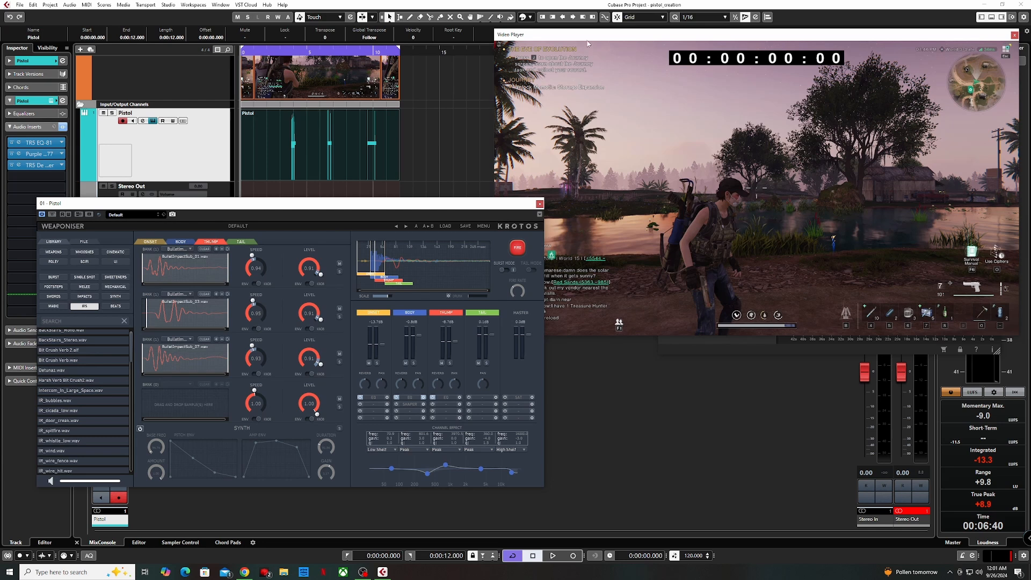
pyautogui.moveTo(588, 43); pyautogui.dragTo(581, 44)
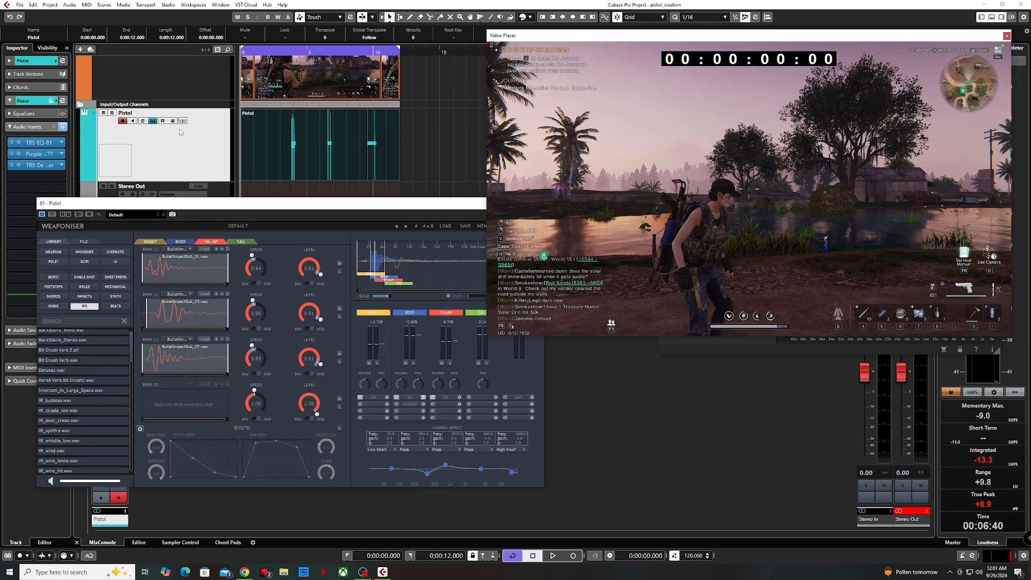
pyautogui.click(104, 113)
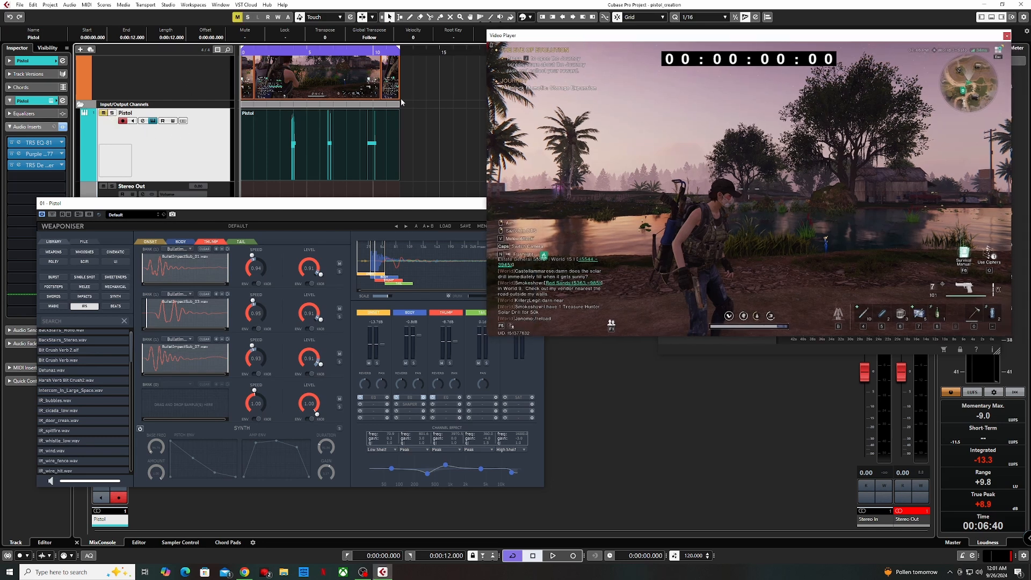
pyautogui.moveTo(562, 42); pyautogui.dragTo(558, 46)
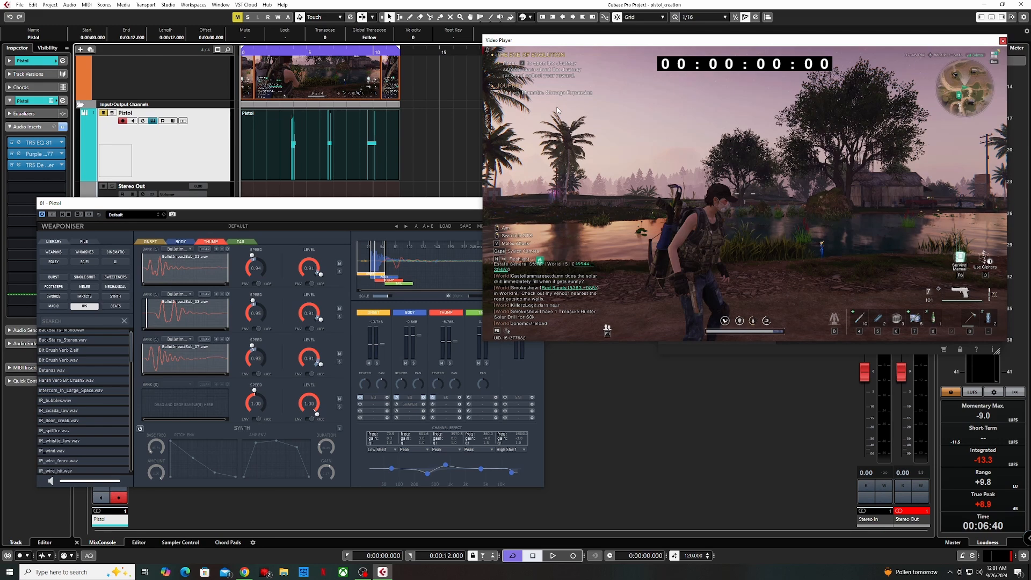
pyautogui.press('space')
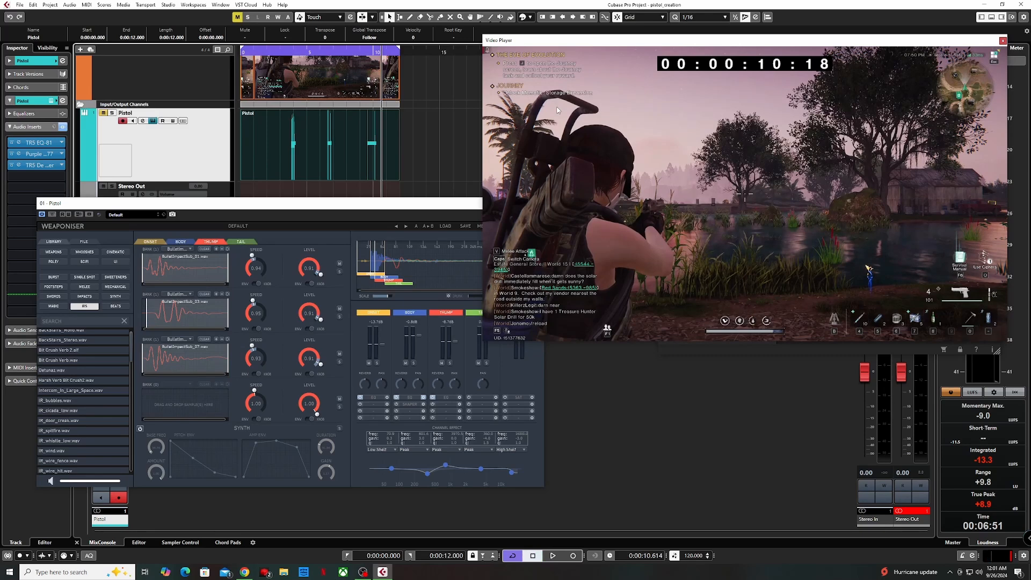
pyautogui.moveTo(375, 206); pyautogui.dragTo(358, 204)
pyautogui.moveTo(600, 41)
pyautogui.mouseDown()
pyautogui.moveTo(609, 45)
pyautogui.moveTo(571, 48)
pyautogui.moveTo(580, 44)
pyautogui.mouseUp()
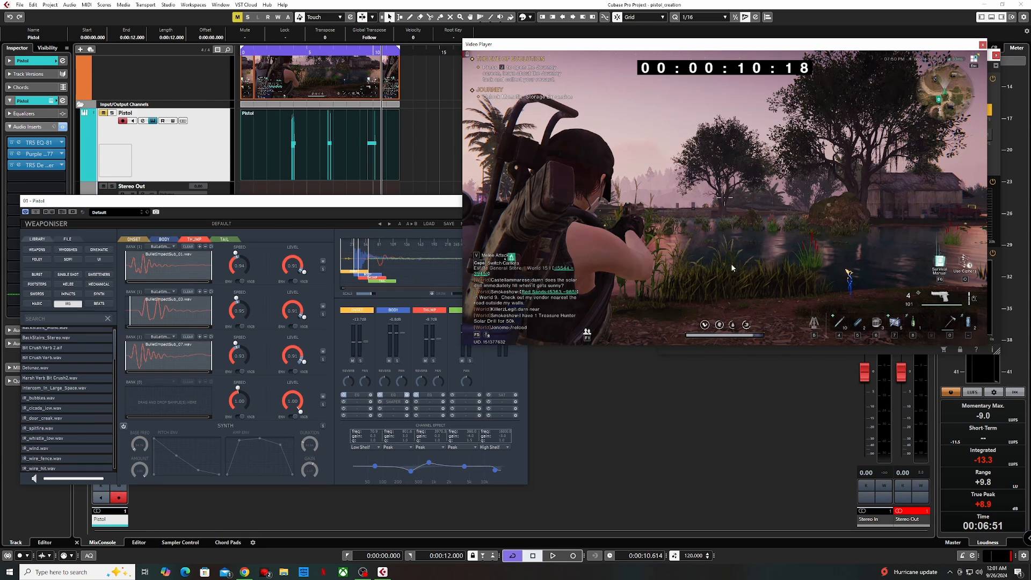
pyautogui.moveTo(366, 201); pyautogui.dragTo(374, 196)
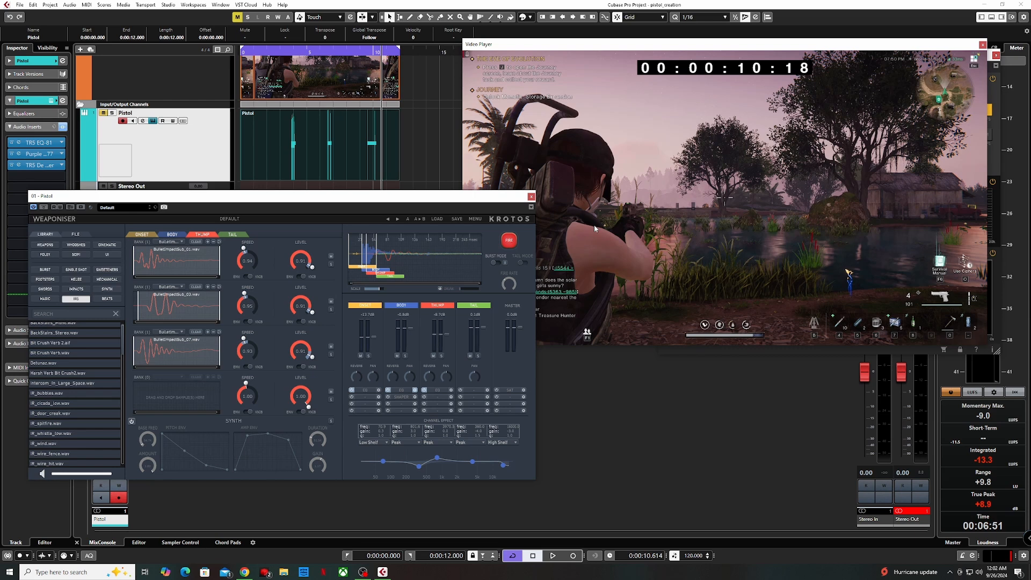
# - Move the project cursor to the 3-second mark and play the muted gameplay video from there
pyautogui.click(263, 52)
pyautogui.moveTo(264, 52); pyautogui.dragTo(228, 63)
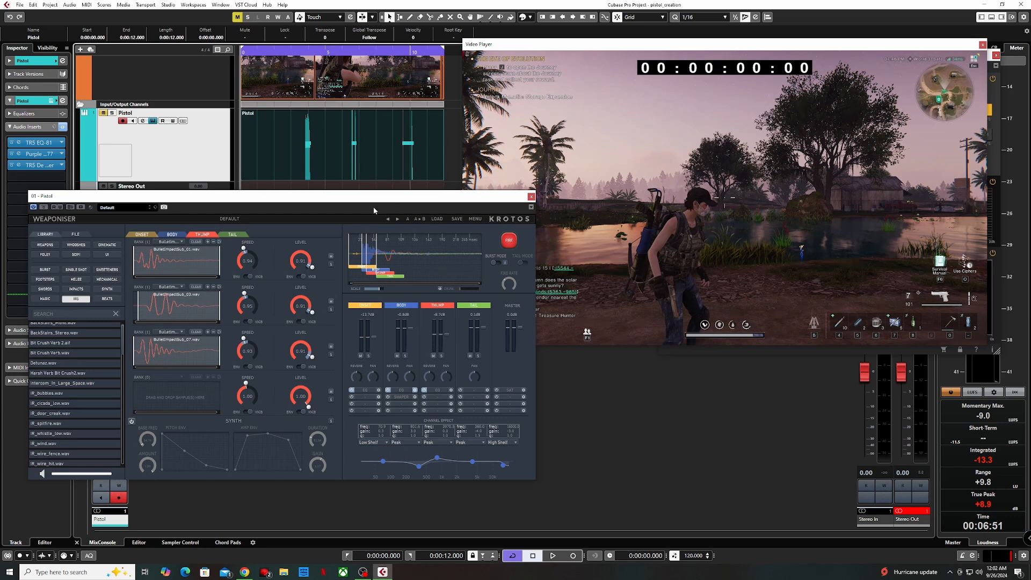
pyautogui.moveTo(348, 198); pyautogui.dragTo(337, 197)
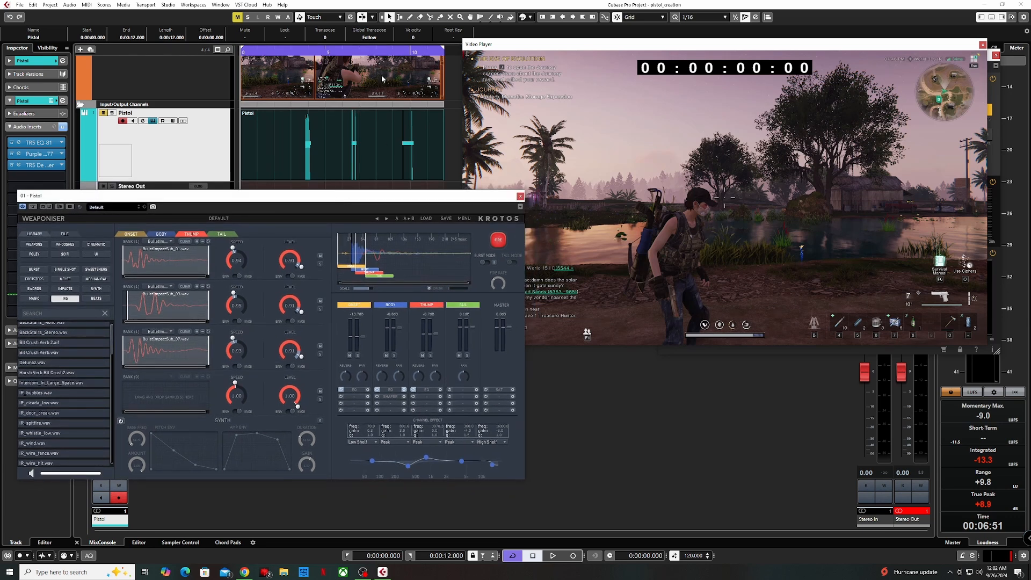
pyautogui.moveTo(292, 53); pyautogui.dragTo(292, 54)
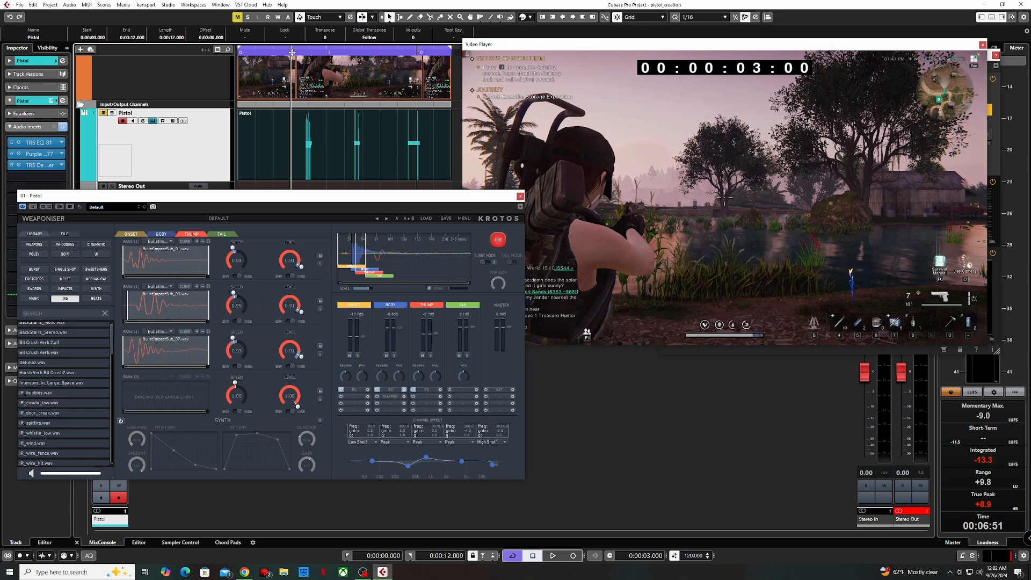
pyautogui.press('space')
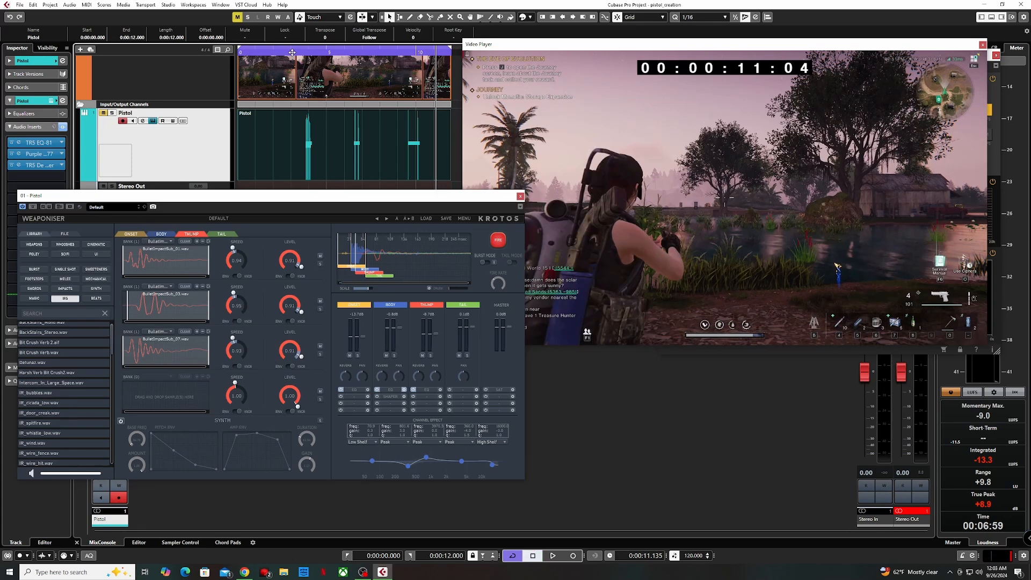
# - Return the project cursor to the start and display the Onset layer's samples in Weaponiser
pyautogui.moveTo(260, 53); pyautogui.dragTo(238, 53)
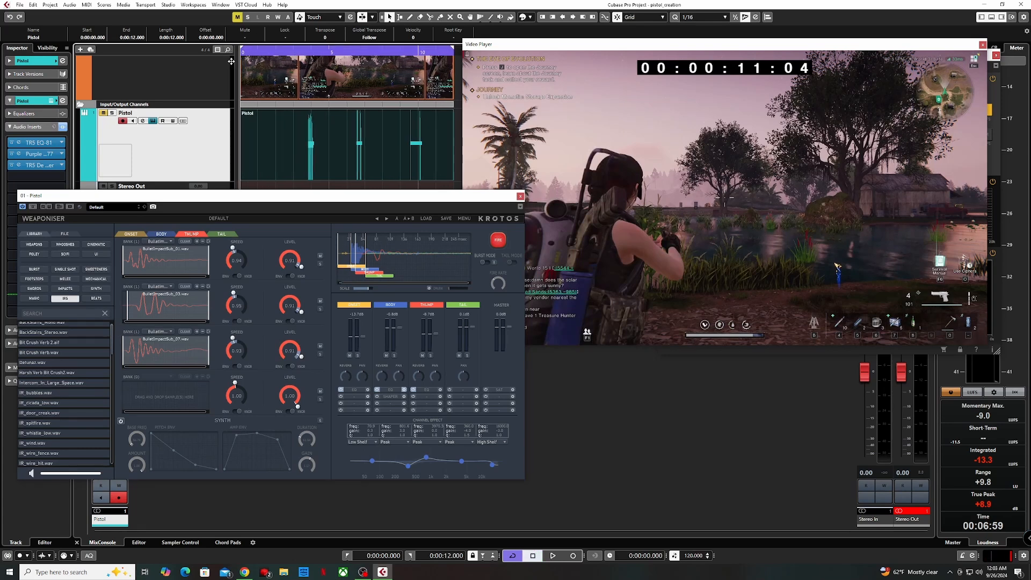
pyautogui.moveTo(343, 196); pyautogui.dragTo(347, 207)
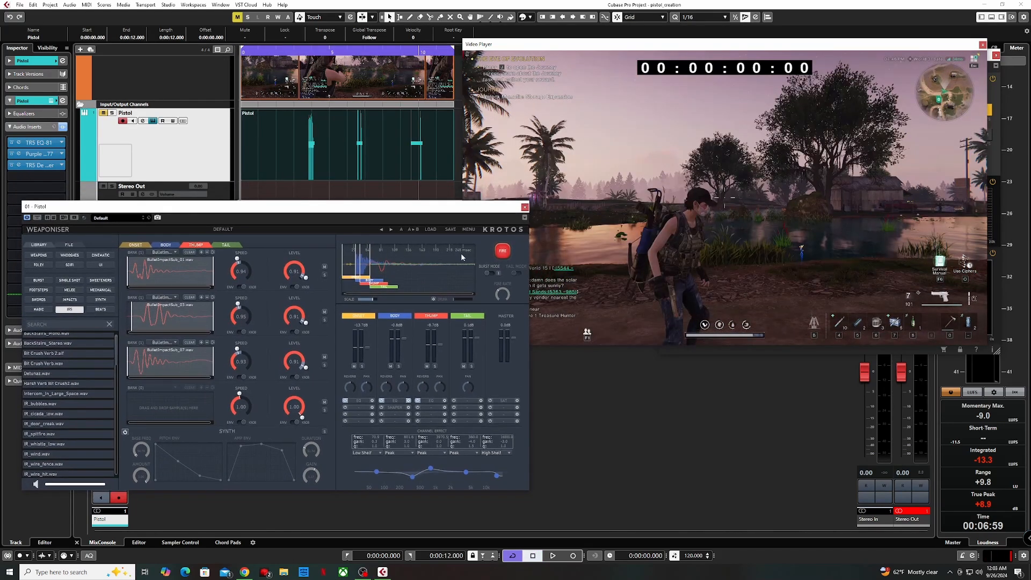
pyautogui.moveTo(278, 216); pyautogui.dragTo(329, 202)
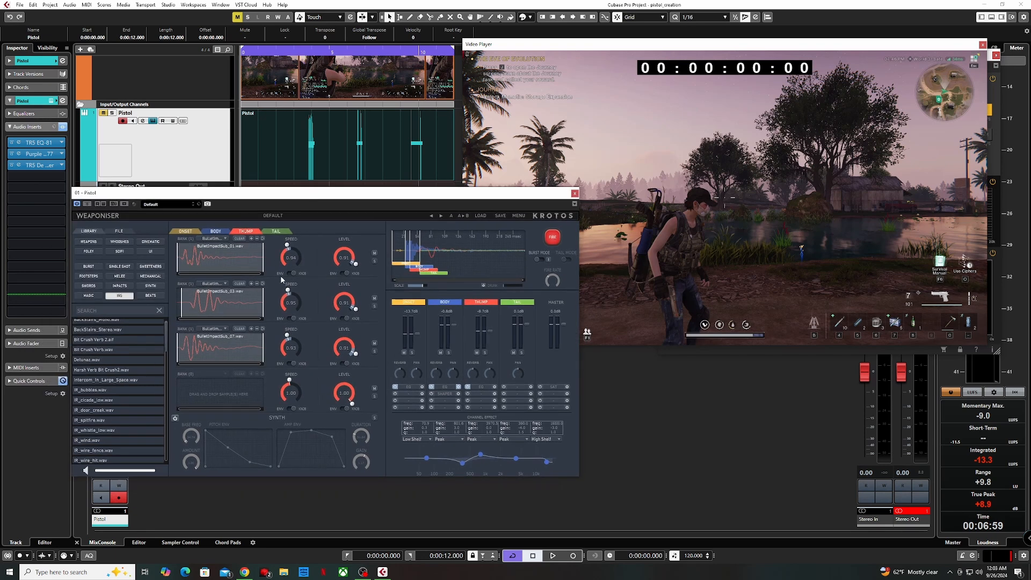
pyautogui.click(185, 231)
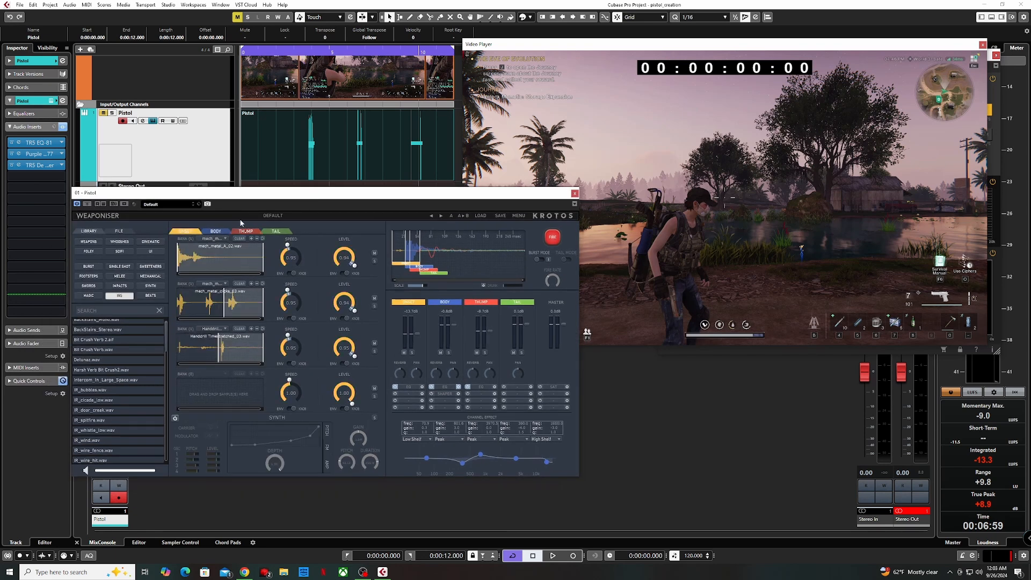
pyautogui.moveTo(276, 193); pyautogui.dragTo(285, 202)
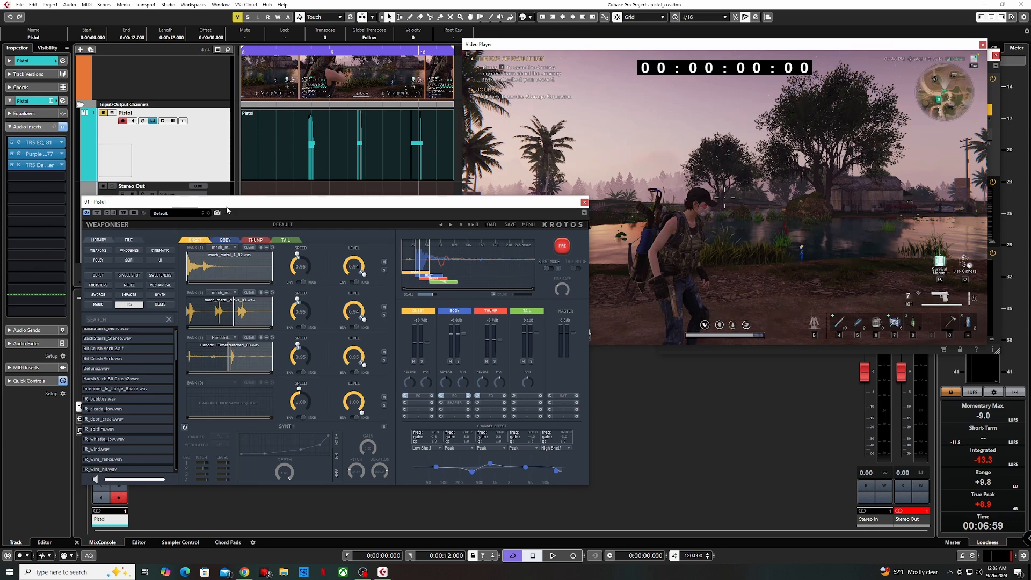
pyautogui.moveTo(227, 210); pyautogui.dragTo(225, 190)
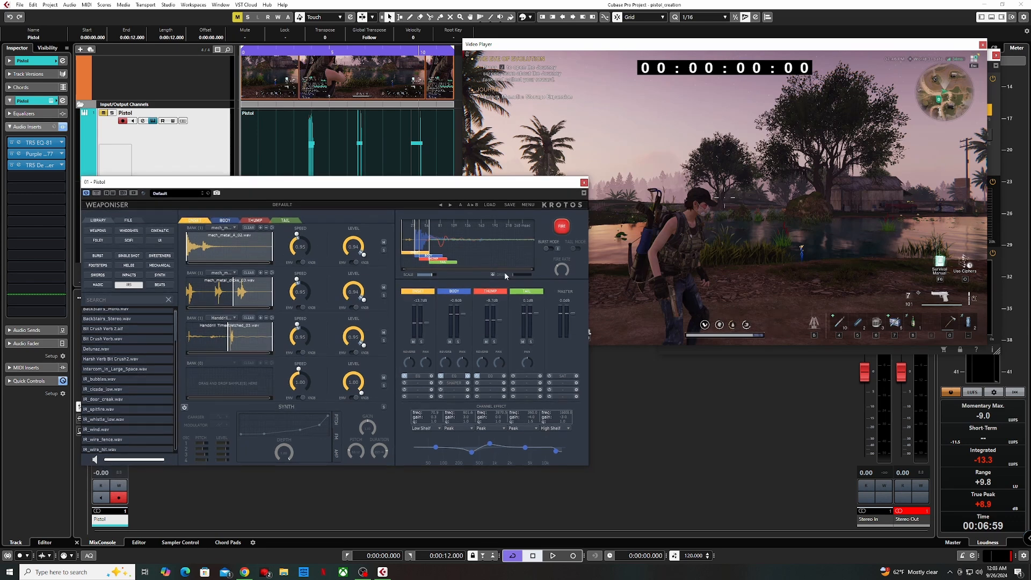
# - Unmute the Pistol track, solo the Onset layer in Weaponiser's mixer and fire it several times to audition the sound
pyautogui.moveTo(321, 188); pyautogui.dragTo(315, 196)
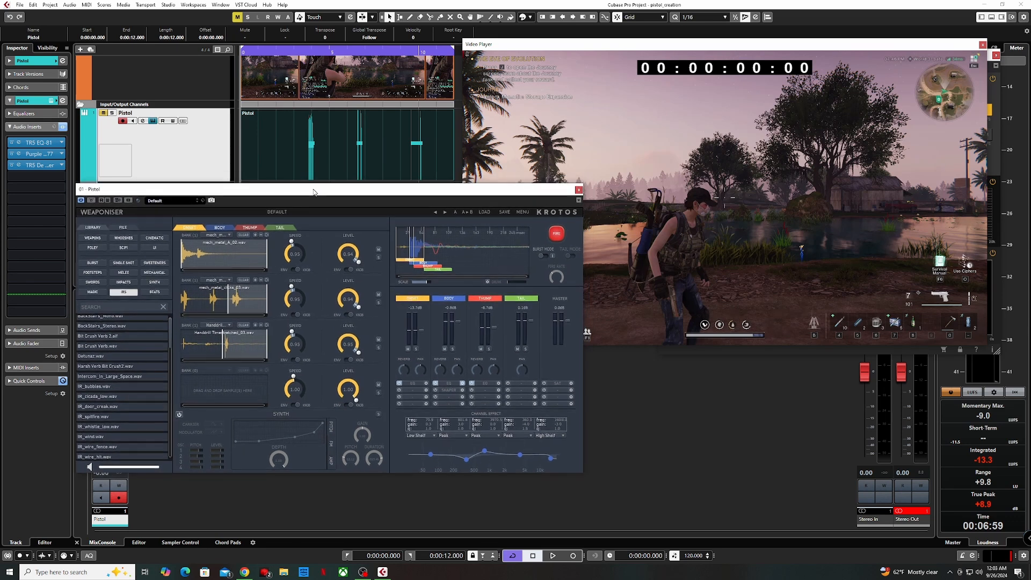
pyautogui.click(104, 114)
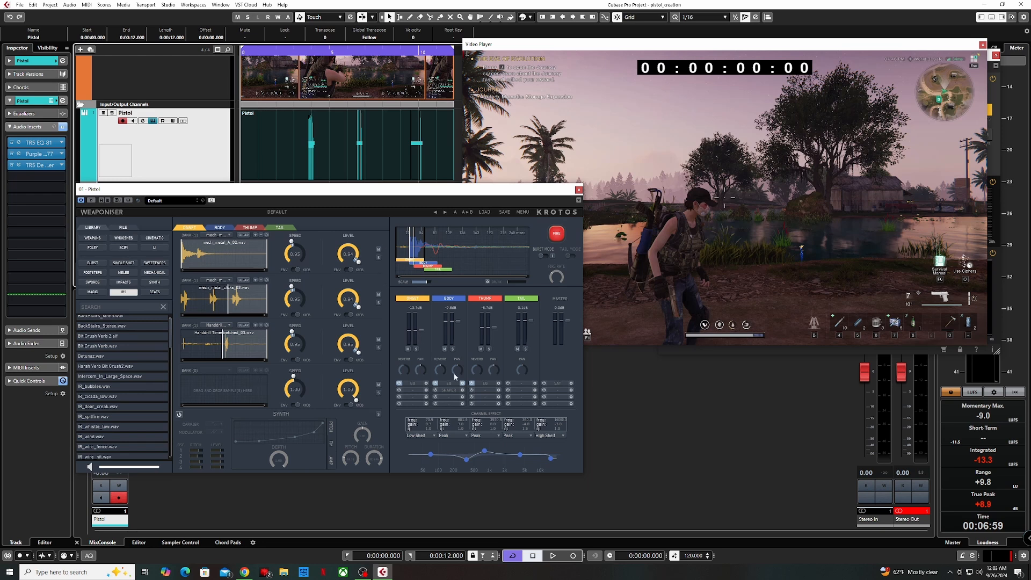
pyautogui.click(415, 349)
pyautogui.click(559, 237)
pyautogui.click(559, 237)
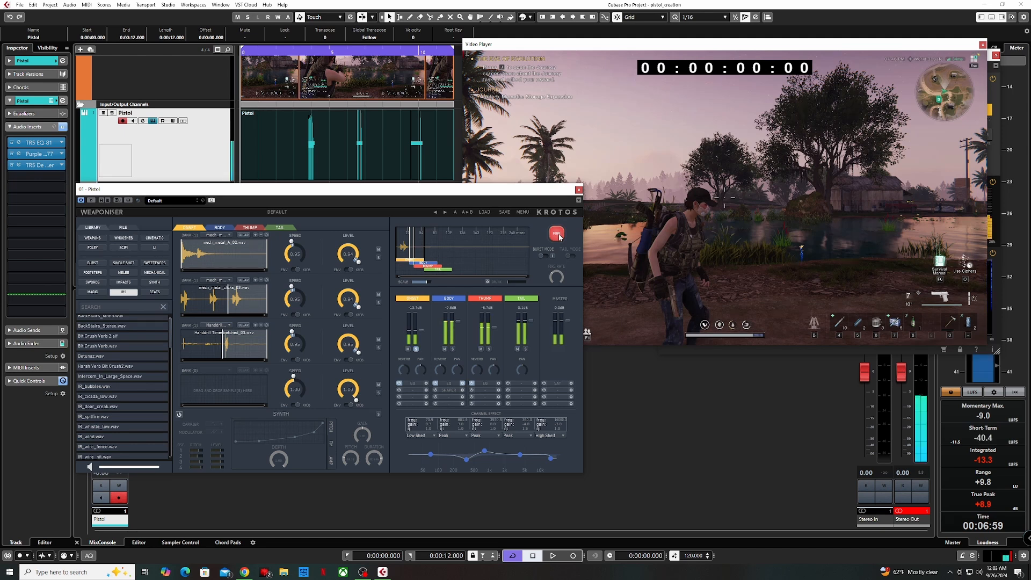
pyautogui.click(559, 237)
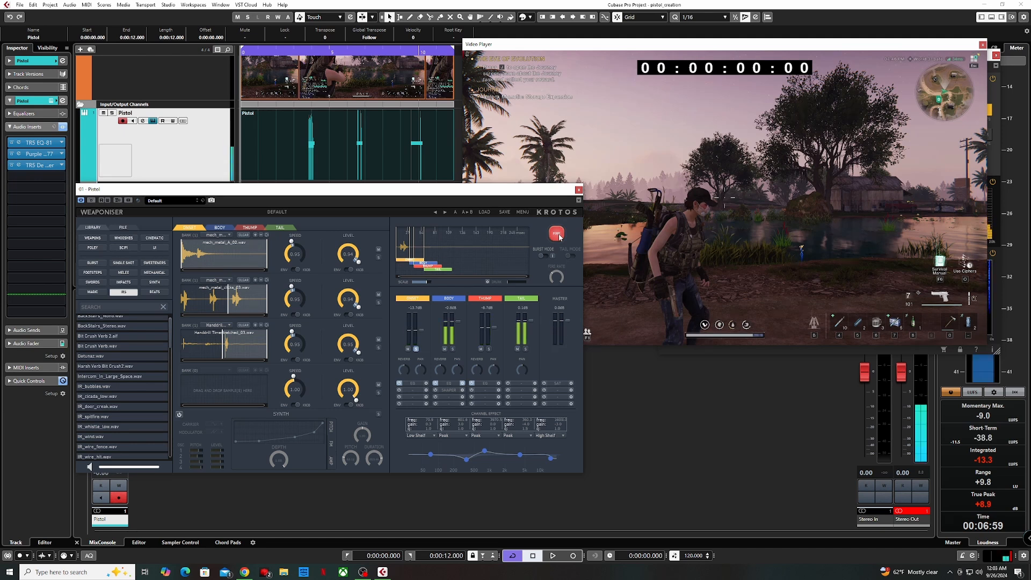
# - Raise the soloed Onset layer's volume to nearly 0 dB and fire the weapon to hear the louder version
pyautogui.moveTo(363, 187); pyautogui.dragTo(349, 191)
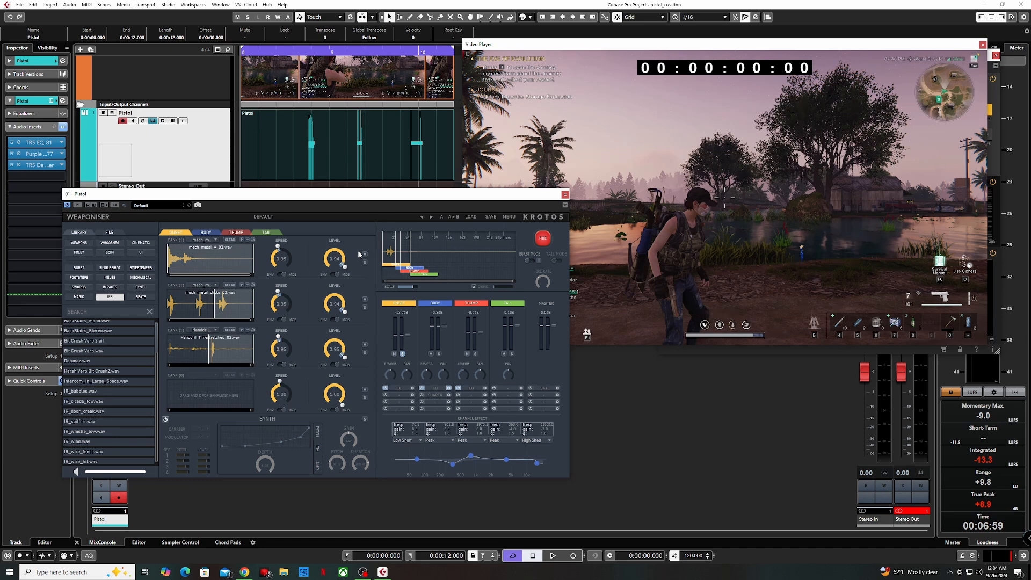
pyautogui.click(207, 234)
pyautogui.click(186, 234)
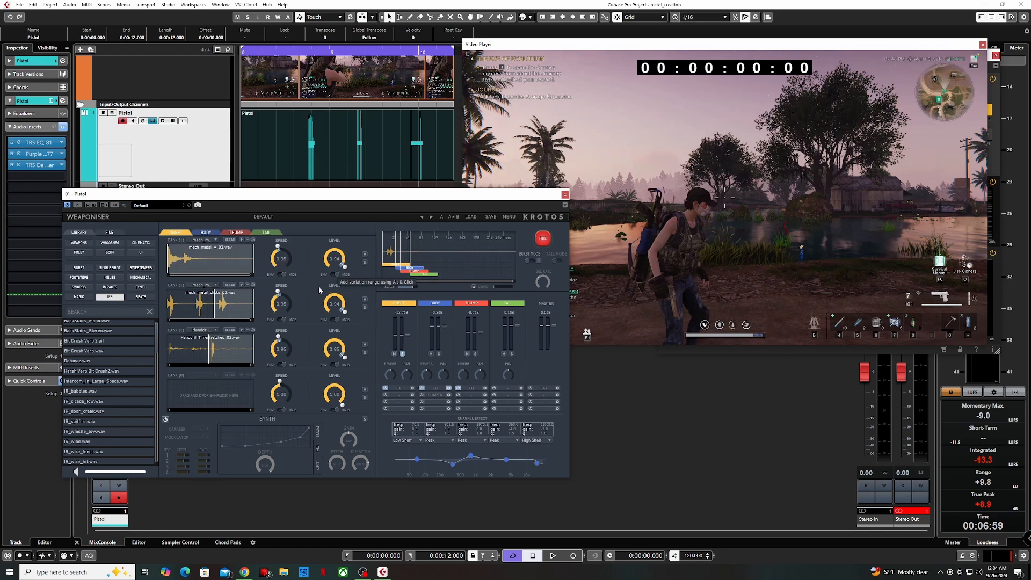
pyautogui.moveTo(322, 194); pyautogui.dragTo(301, 182)
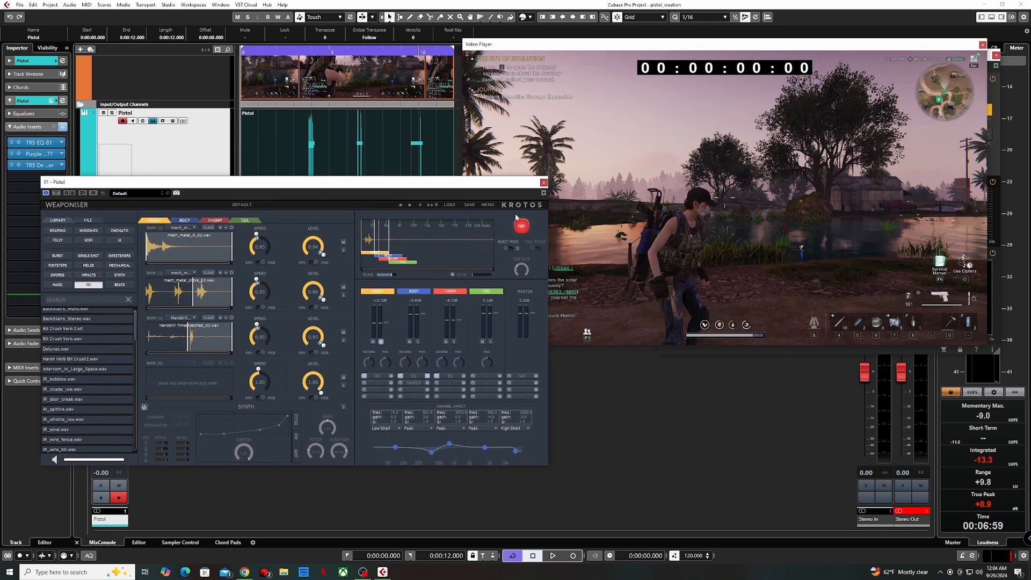
pyautogui.moveTo(513, 181); pyautogui.dragTo(516, 187)
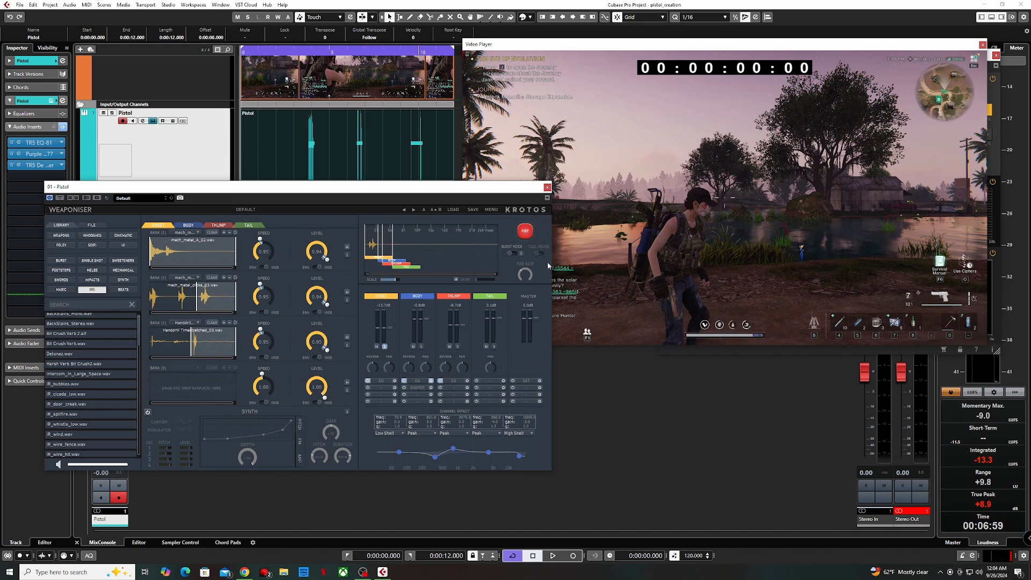
pyautogui.moveTo(391, 329); pyautogui.dragTo(391, 327)
pyautogui.click(523, 236)
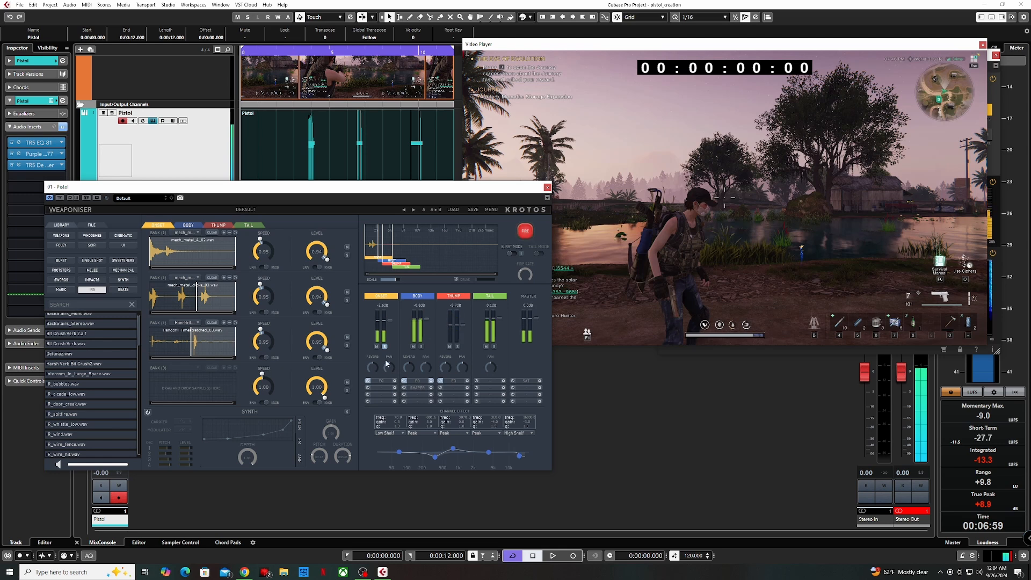
# - Lower the Onset layer's volume to about -12.2 dB and fire the weapon to check the quieter level
pyautogui.moveTo(372, 190); pyautogui.dragTo(351, 165)
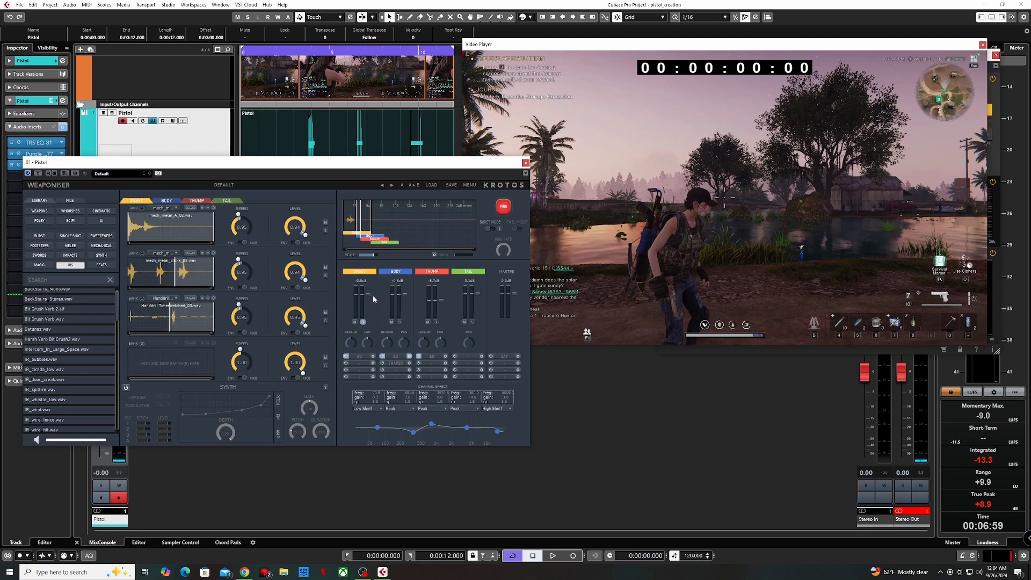
pyautogui.moveTo(373, 299); pyautogui.dragTo(367, 307)
pyautogui.click(503, 207)
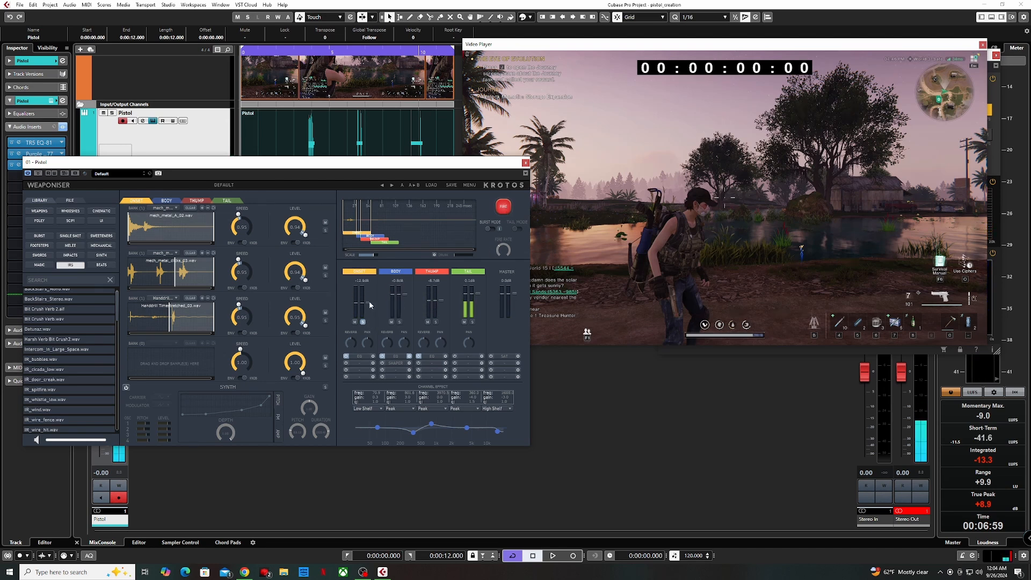
pyautogui.moveTo(369, 304); pyautogui.dragTo(368, 304)
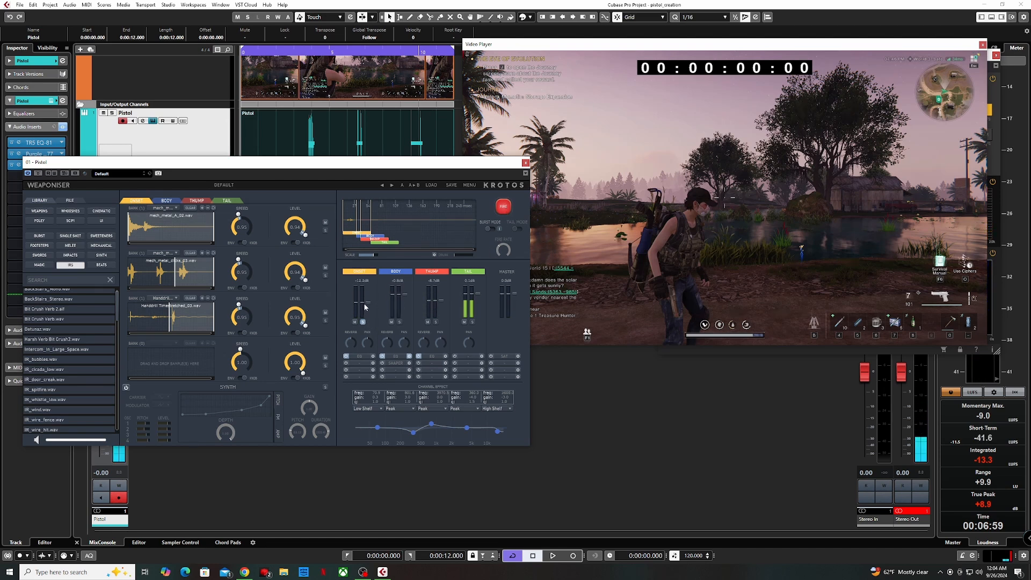
pyautogui.click(508, 211)
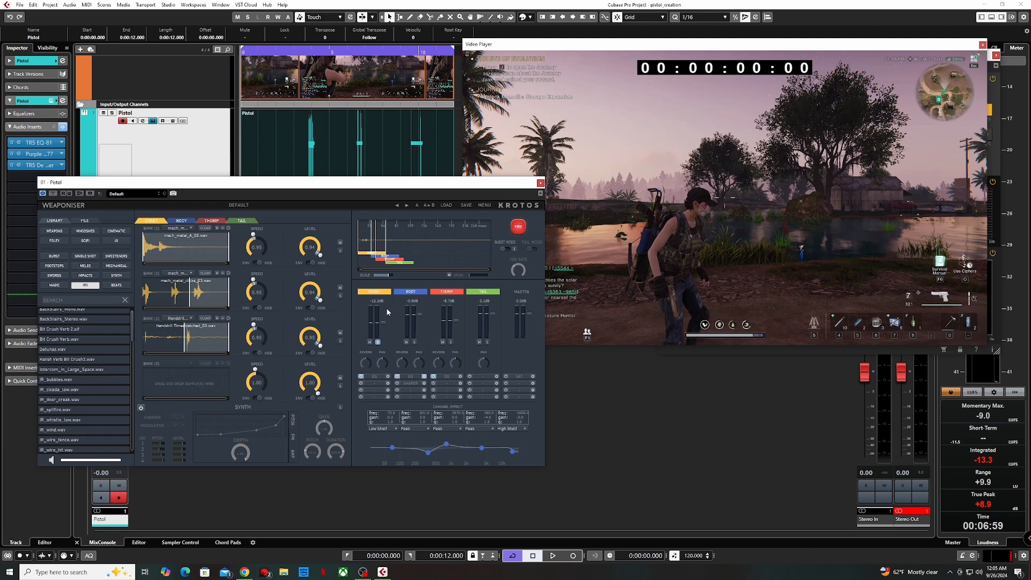
pyautogui.moveTo(365, 184); pyautogui.dragTo(349, 183)
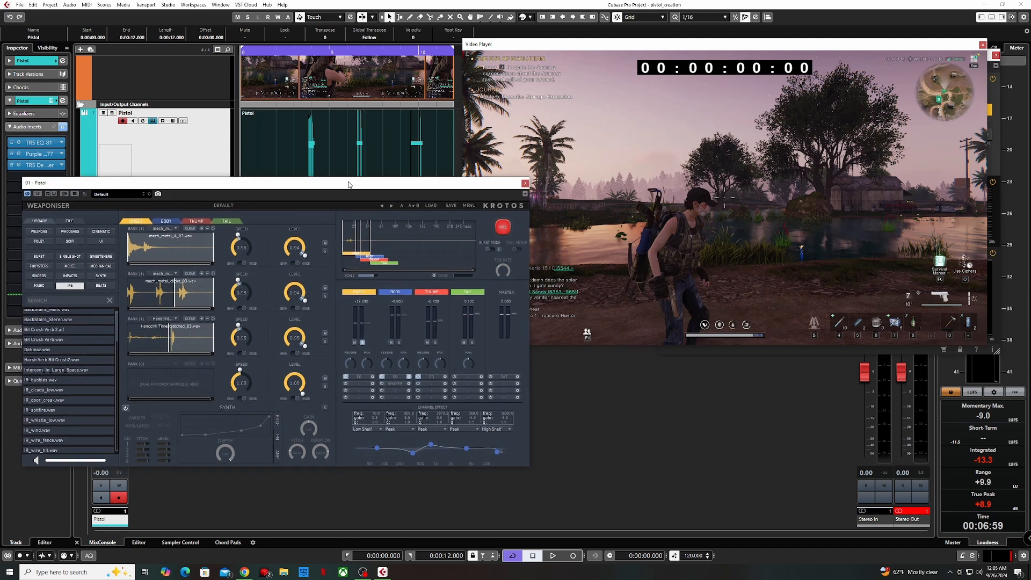
pyautogui.moveTo(425, 190); pyautogui.dragTo(425, 199)
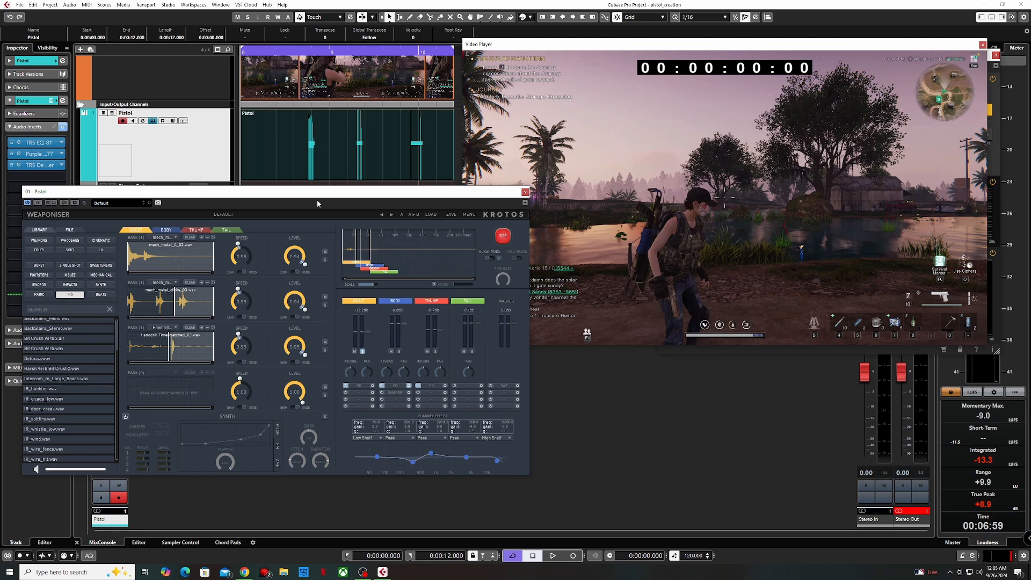
pyautogui.moveTo(317, 192); pyautogui.dragTo(353, 192)
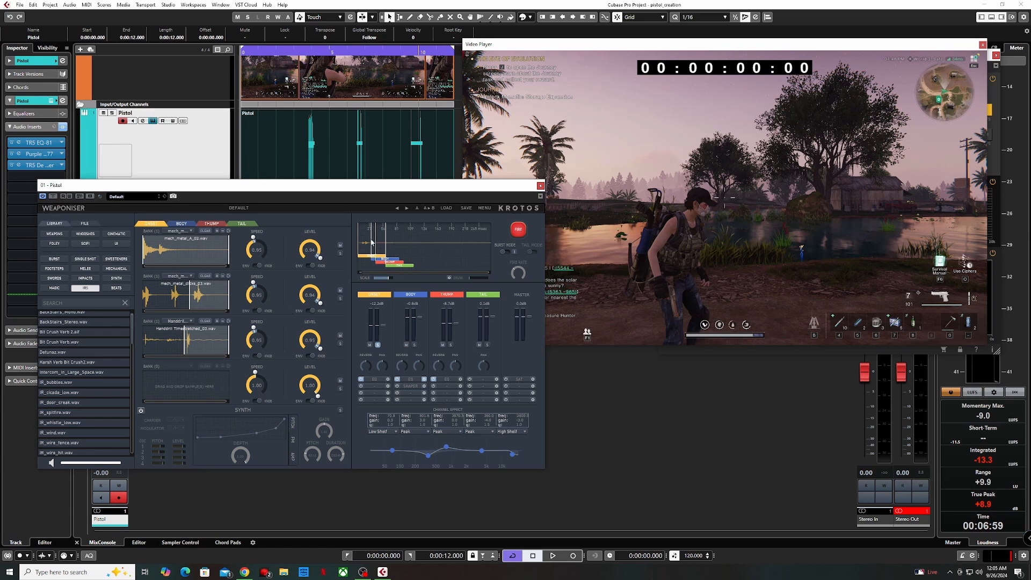
pyautogui.moveTo(435, 189); pyautogui.dragTo(429, 196)
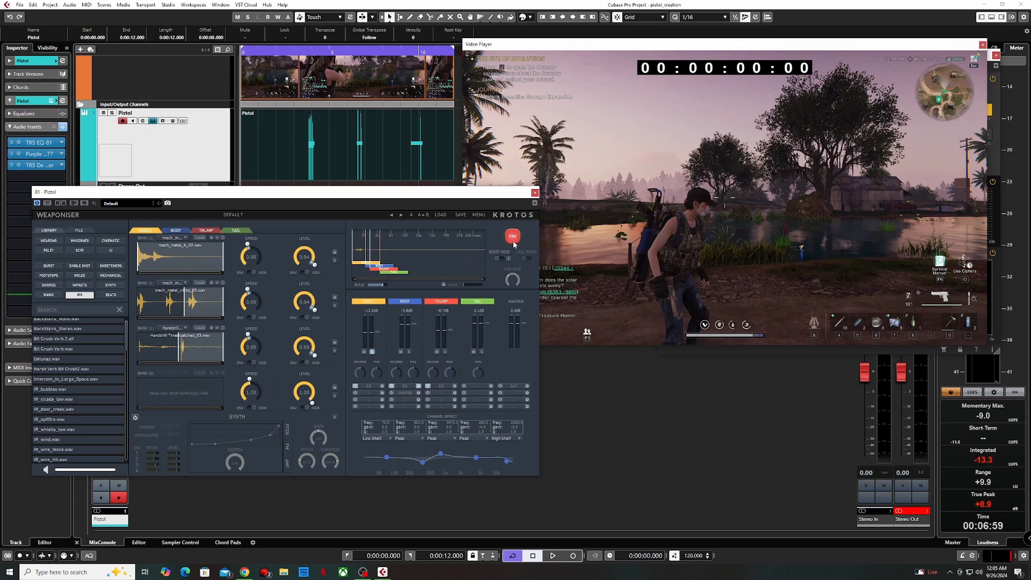
pyautogui.moveTo(446, 197); pyautogui.dragTo(456, 192)
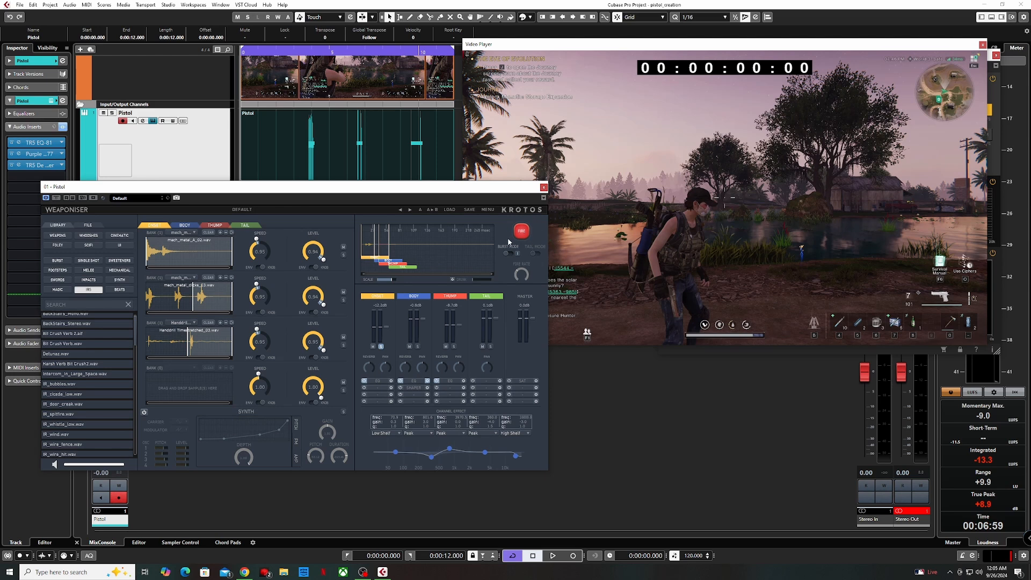
pyautogui.moveTo(472, 190); pyautogui.dragTo(483, 189)
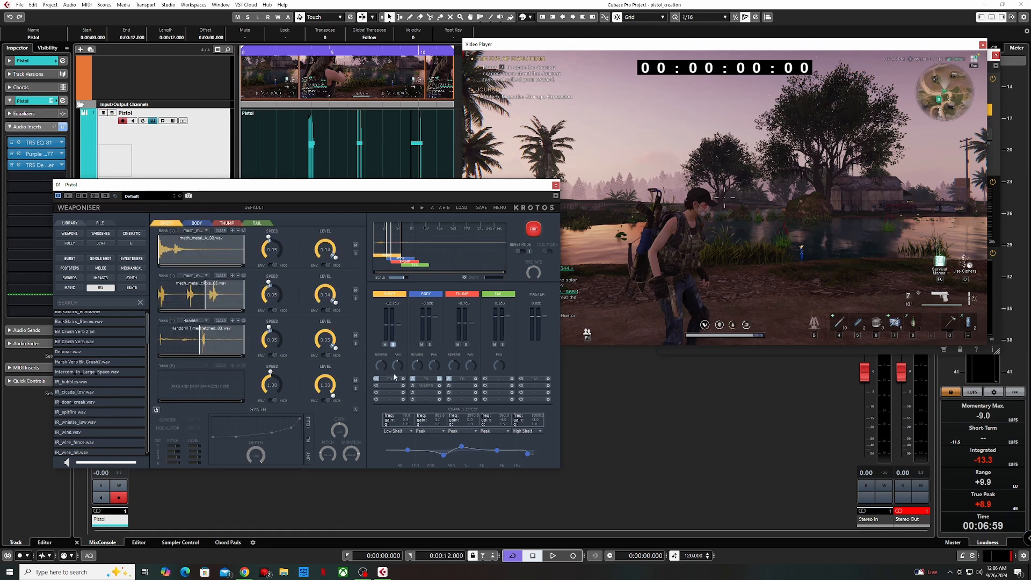
# - Display the Body layer, solo it, check the first bank's sample list and fire the layer to audition it alone
pyautogui.click(197, 223)
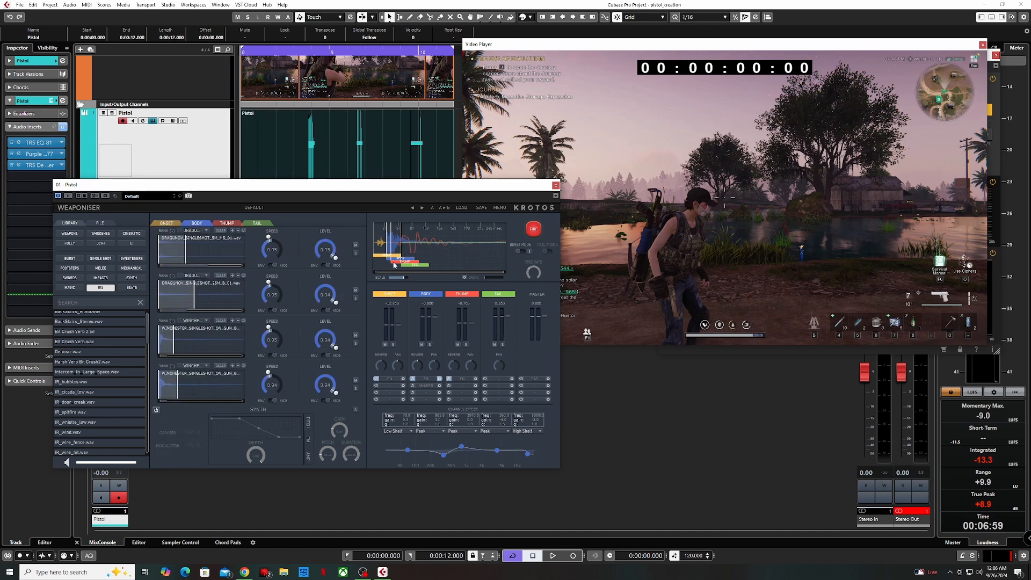
pyautogui.click(429, 344)
pyautogui.click(191, 232)
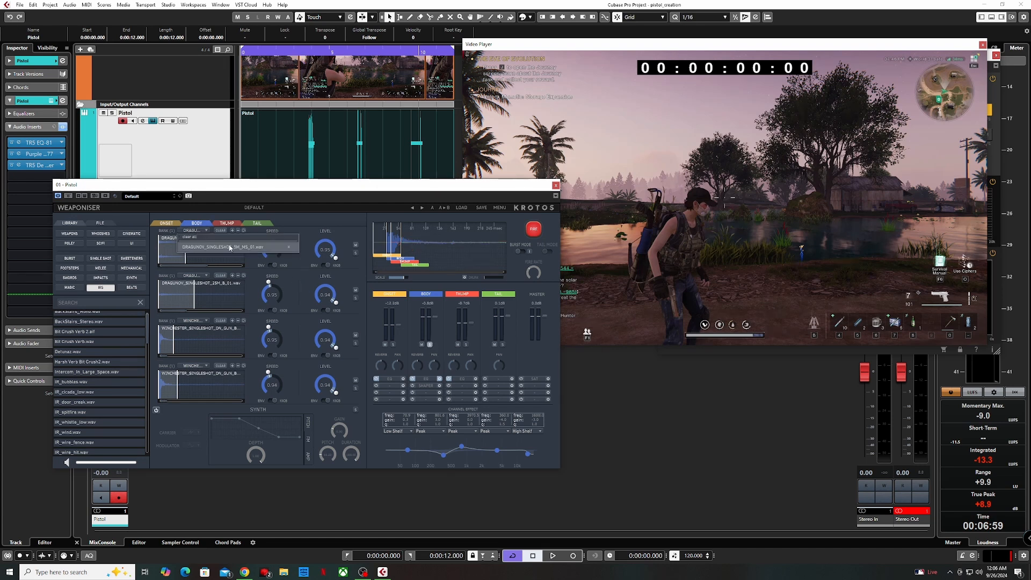
pyautogui.click(311, 218)
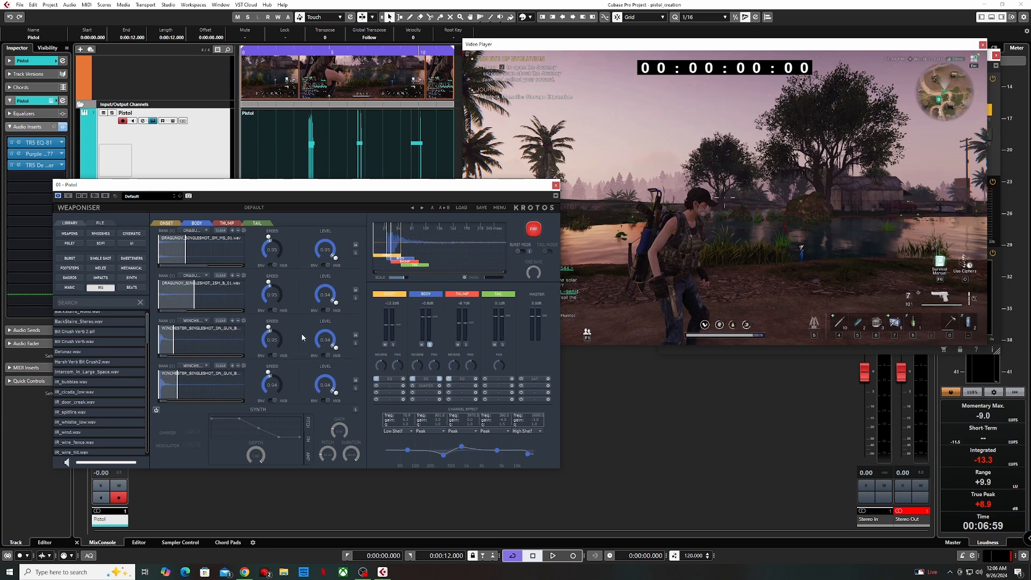
pyautogui.click(531, 232)
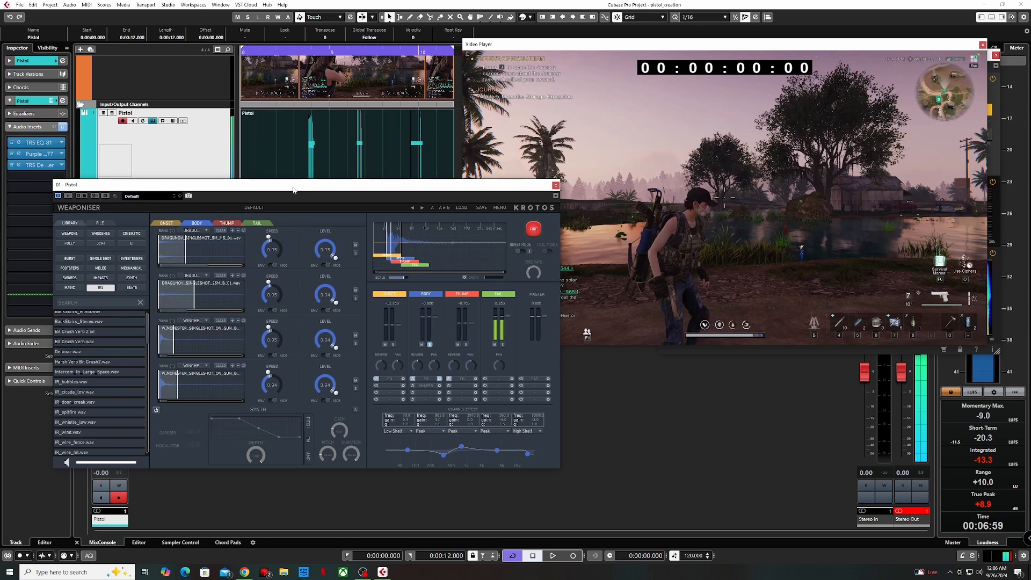
# - Review the sample list of the Body layer's first bank again and turn off the Body layer's solo
pyautogui.moveTo(293, 189); pyautogui.dragTo(305, 200)
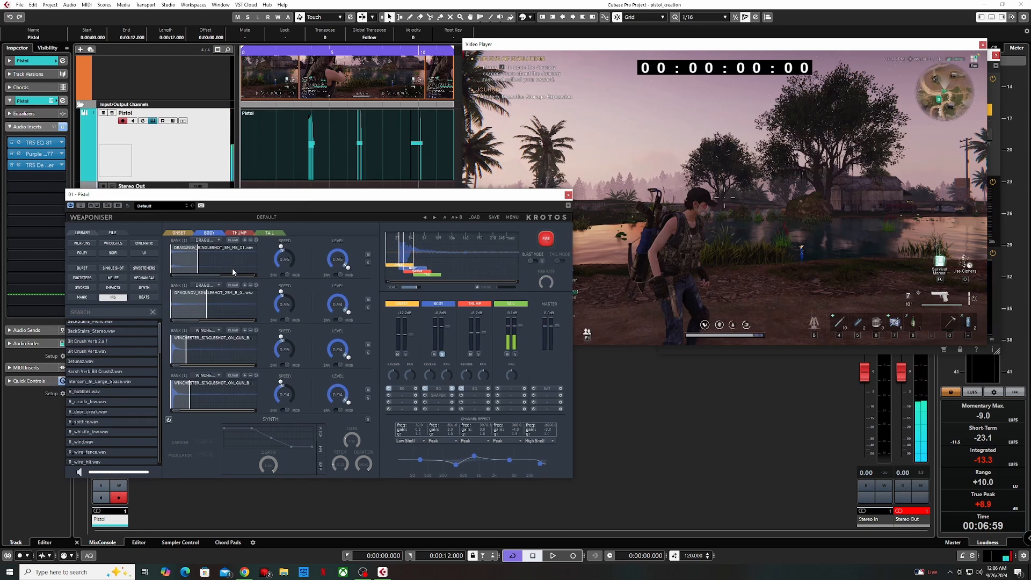
pyautogui.click(209, 242)
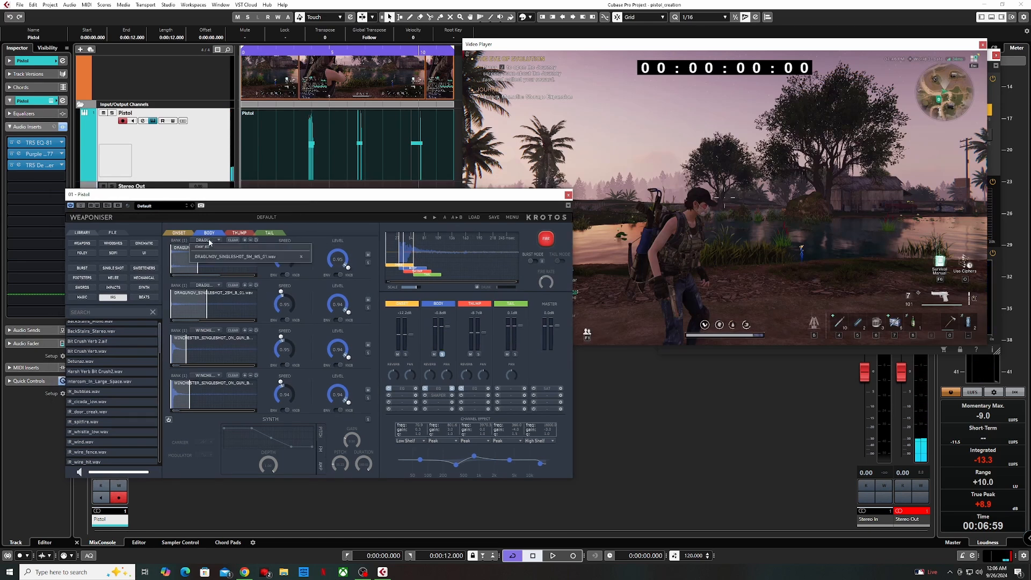
pyautogui.click(229, 258)
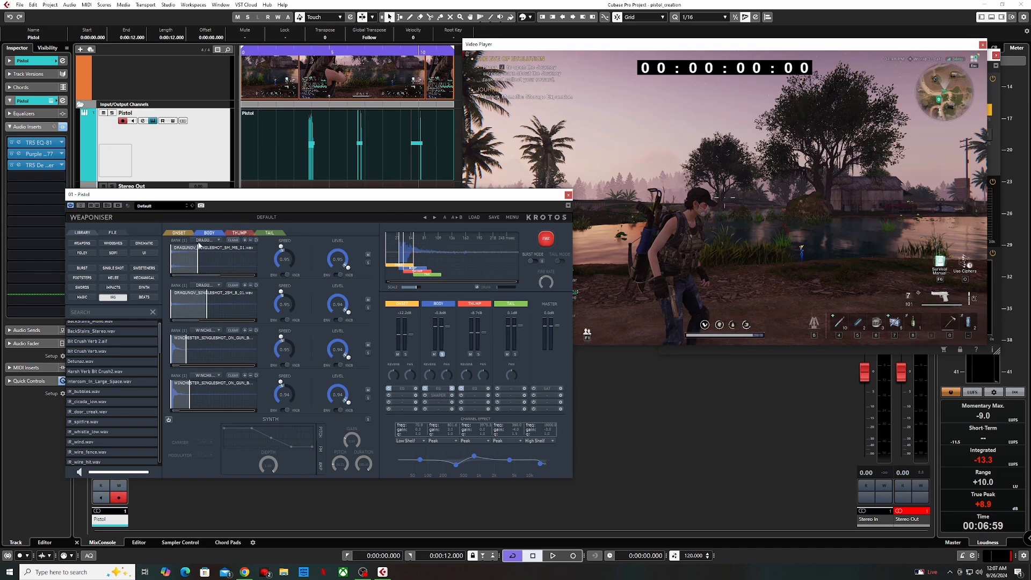
pyautogui.moveTo(306, 197); pyautogui.dragTo(297, 192)
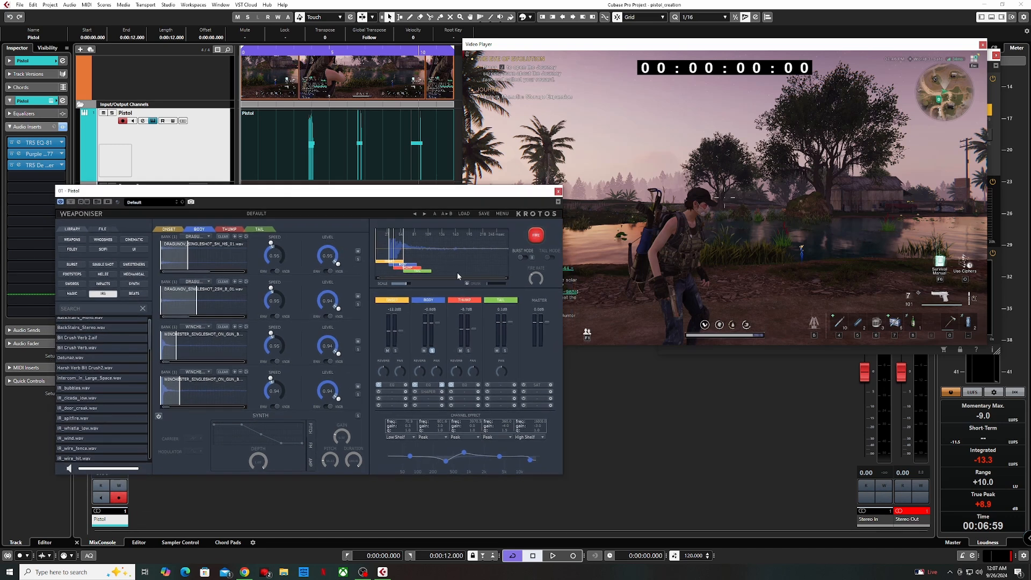
pyautogui.click(432, 350)
pyautogui.click(432, 352)
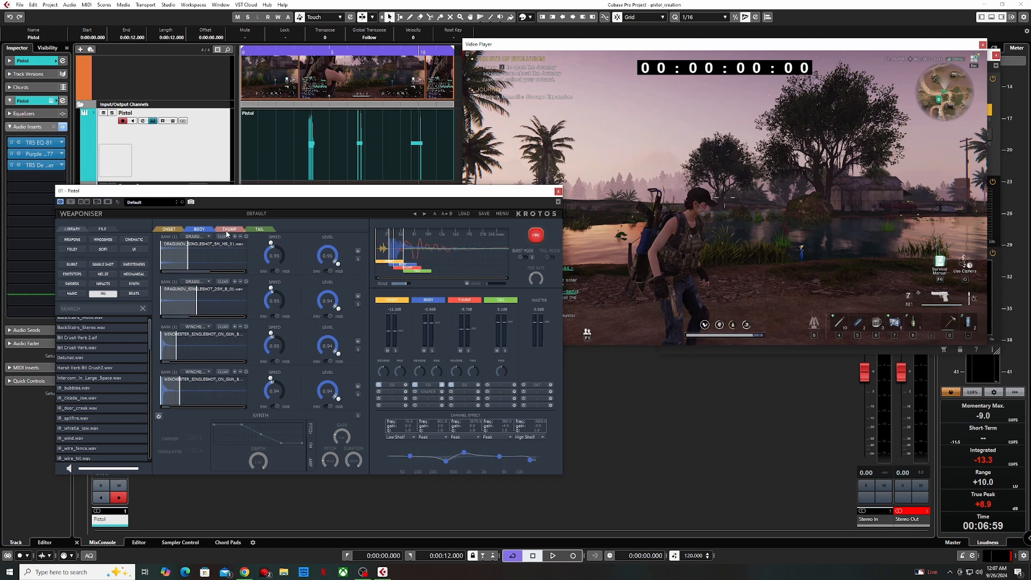
# - Display the Thump layer's samples, solo the layer and fire it several times to audition the sound
pyautogui.click(230, 228)
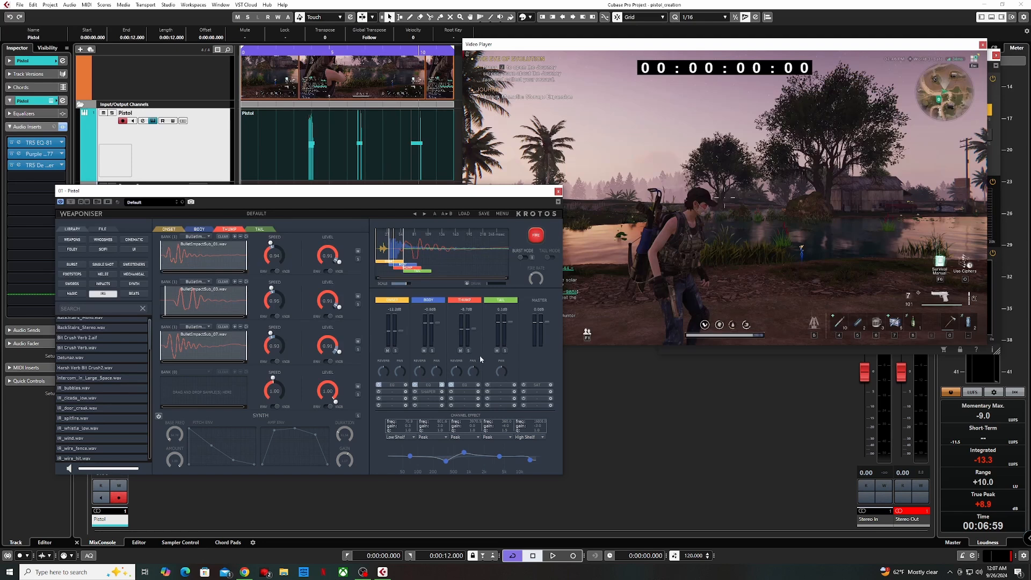
pyautogui.click(536, 236)
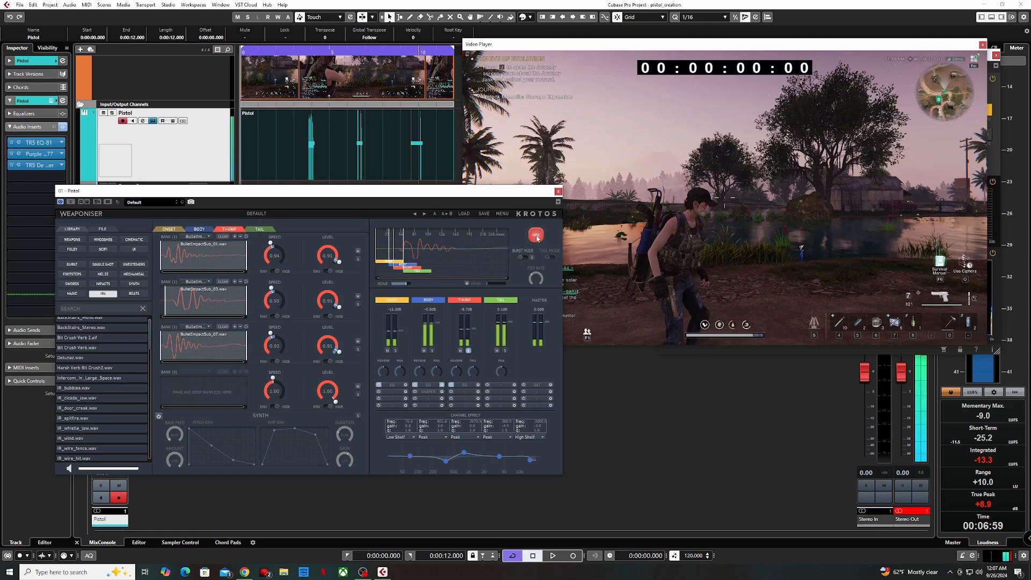
pyautogui.click(537, 239)
pyautogui.click(538, 238)
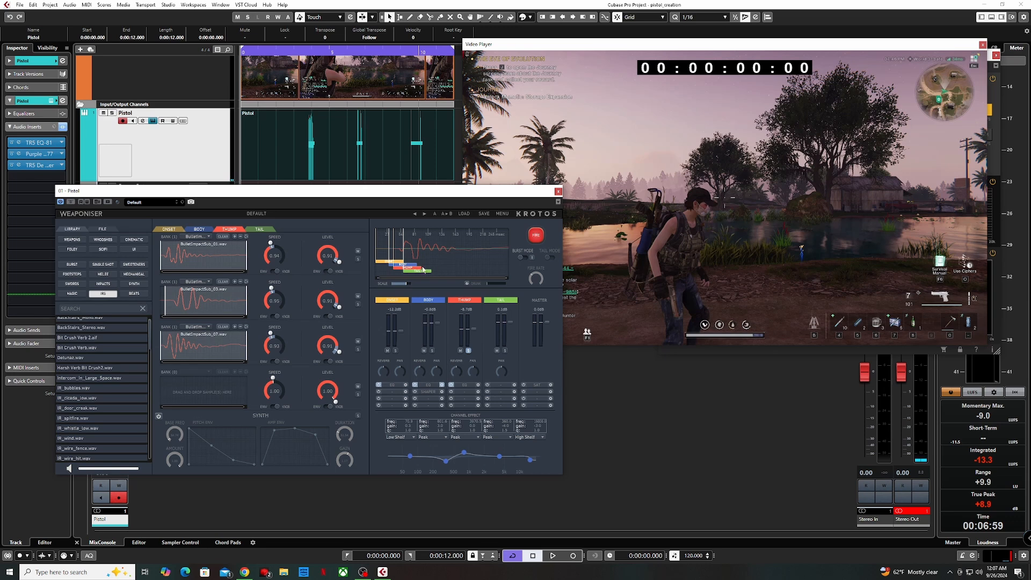
# - Compare the samples loaded in the Onset and Body layers and return to those of the Thump layer
pyautogui.moveTo(262, 189); pyautogui.dragTo(270, 193)
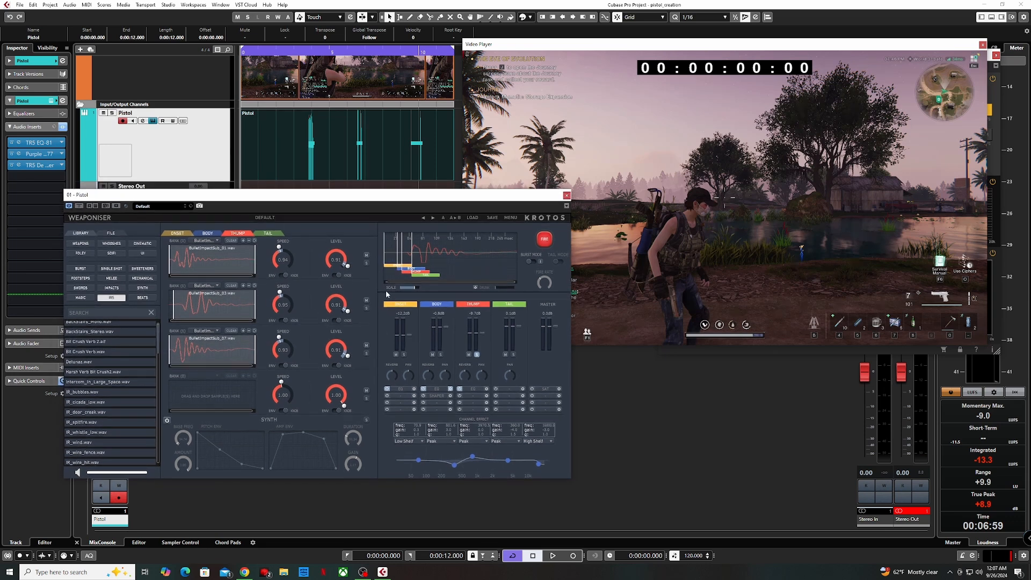
pyautogui.moveTo(266, 198); pyautogui.dragTo(267, 178)
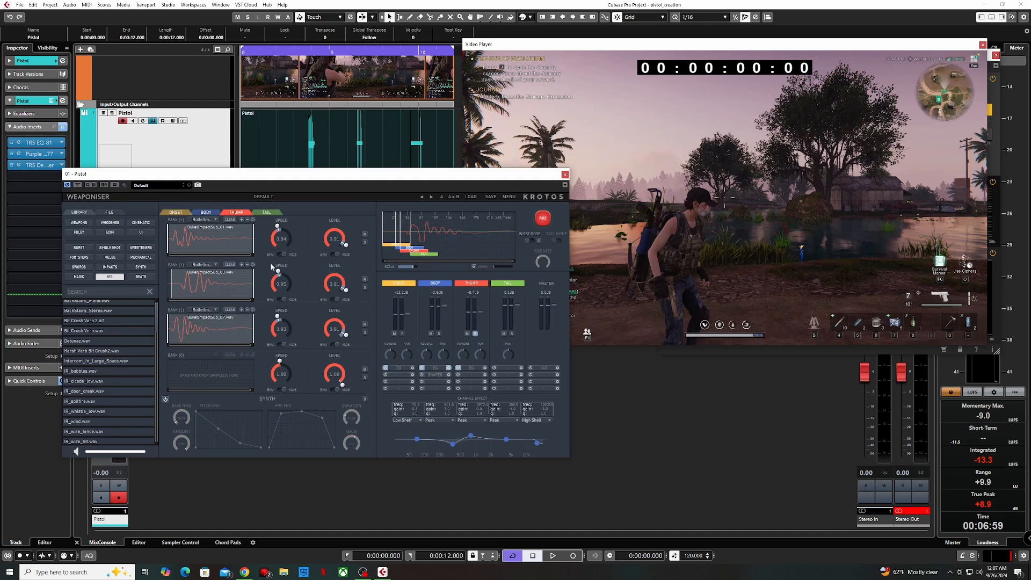
pyautogui.click(176, 213)
pyautogui.click(206, 212)
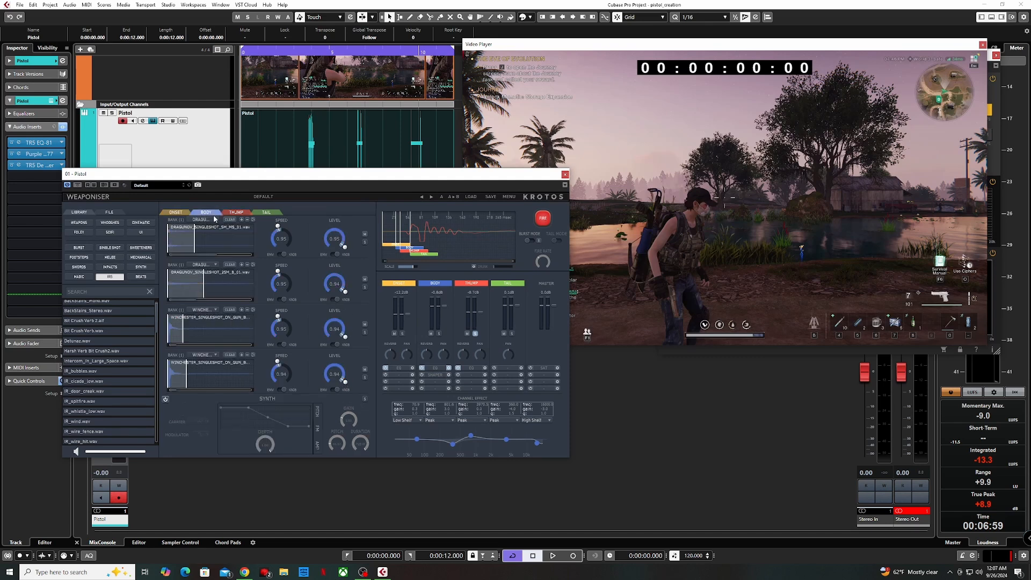
pyautogui.click(236, 213)
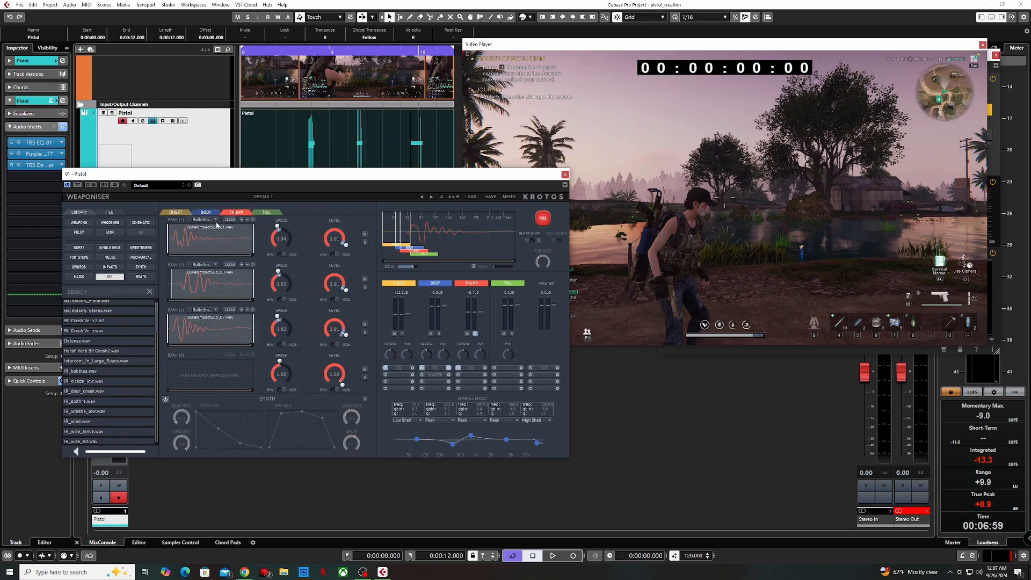
# - Review the samples in the Onset, Body, Thump and Tail layers, comparing Onset with the others
pyautogui.click(176, 213)
pyautogui.click(202, 213)
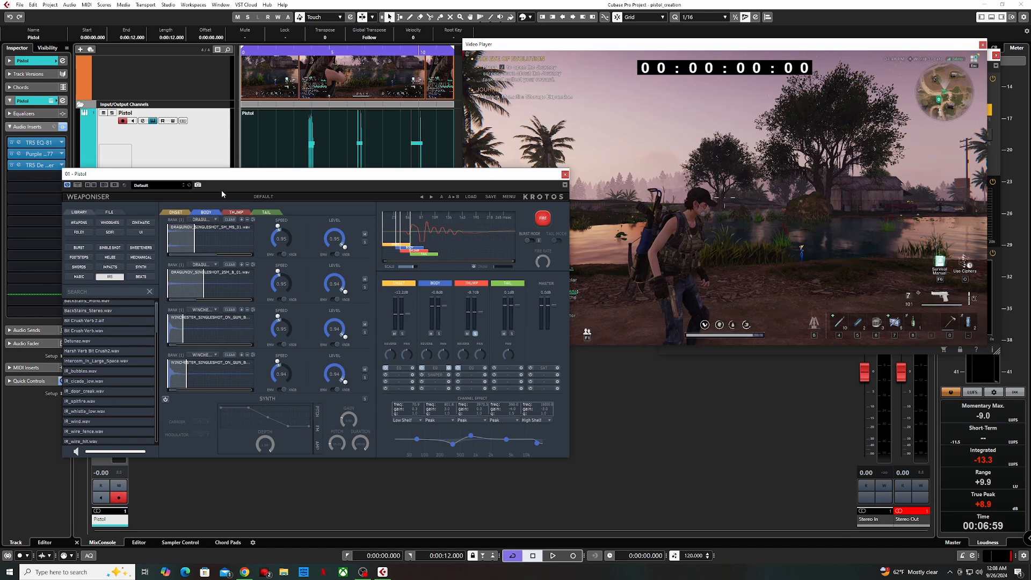
pyautogui.click(236, 211)
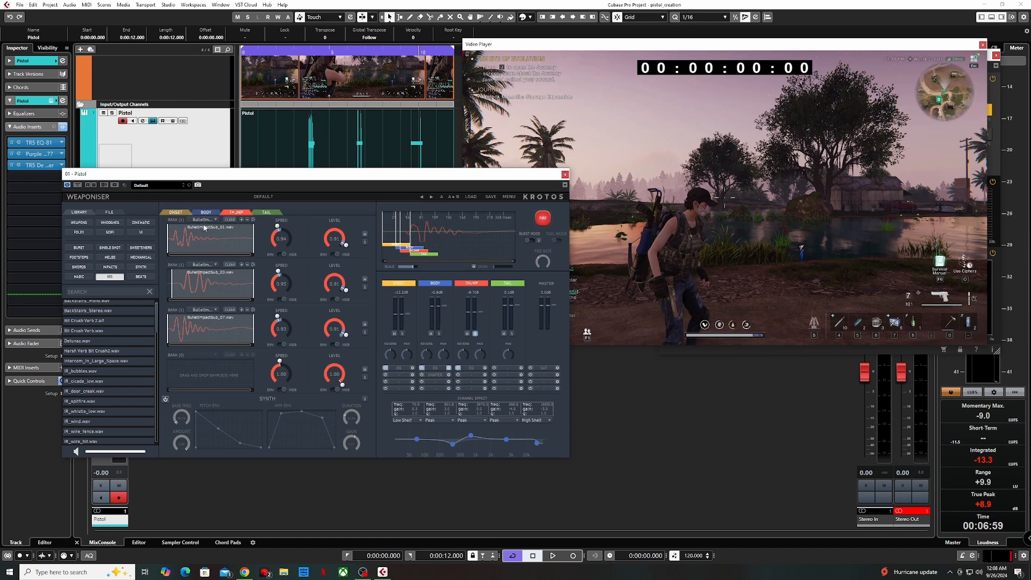
pyautogui.click(175, 213)
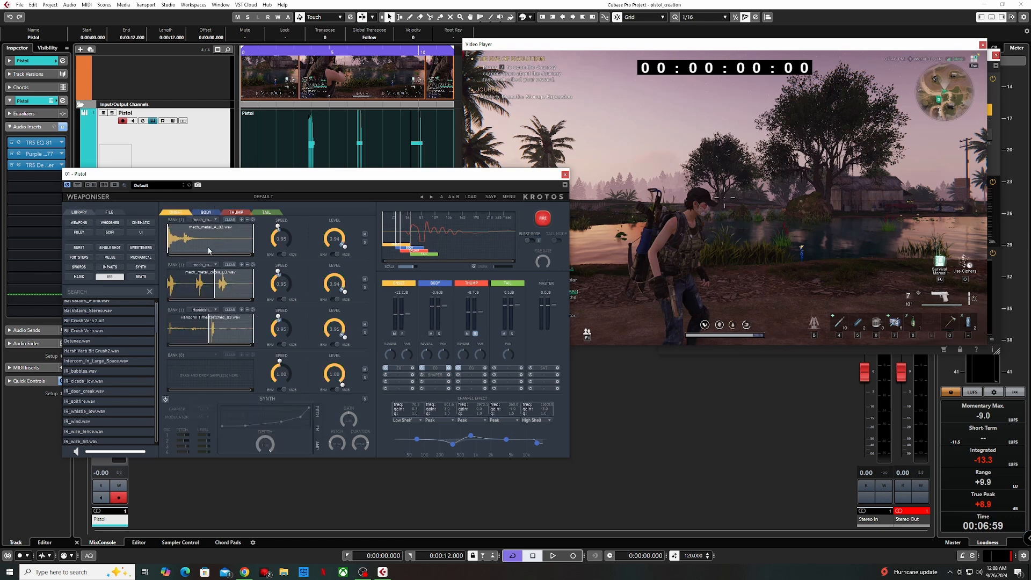
pyautogui.click(267, 213)
pyautogui.click(176, 213)
pyautogui.click(236, 212)
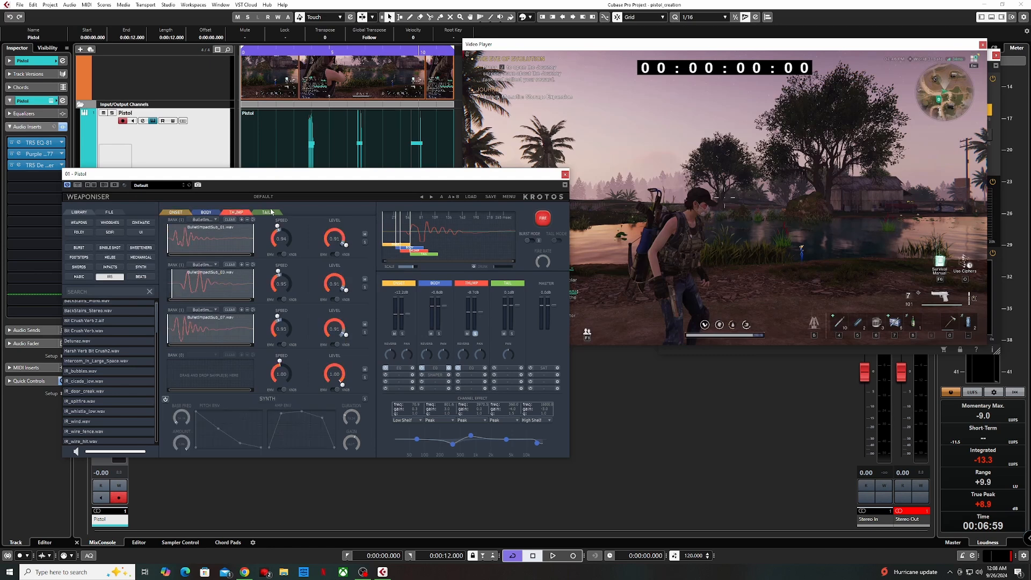
# - Compare the Tail layer's samples with those of the Thump and Body layers, finishing on the Body layer
pyautogui.click(268, 212)
pyautogui.click(236, 212)
pyautogui.click(208, 213)
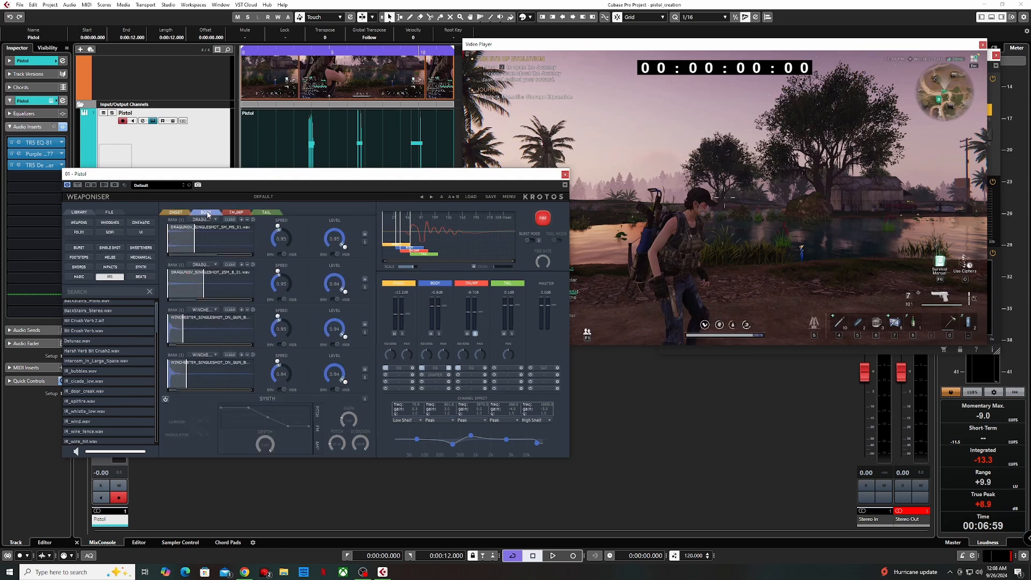
pyautogui.click(237, 212)
pyautogui.click(263, 212)
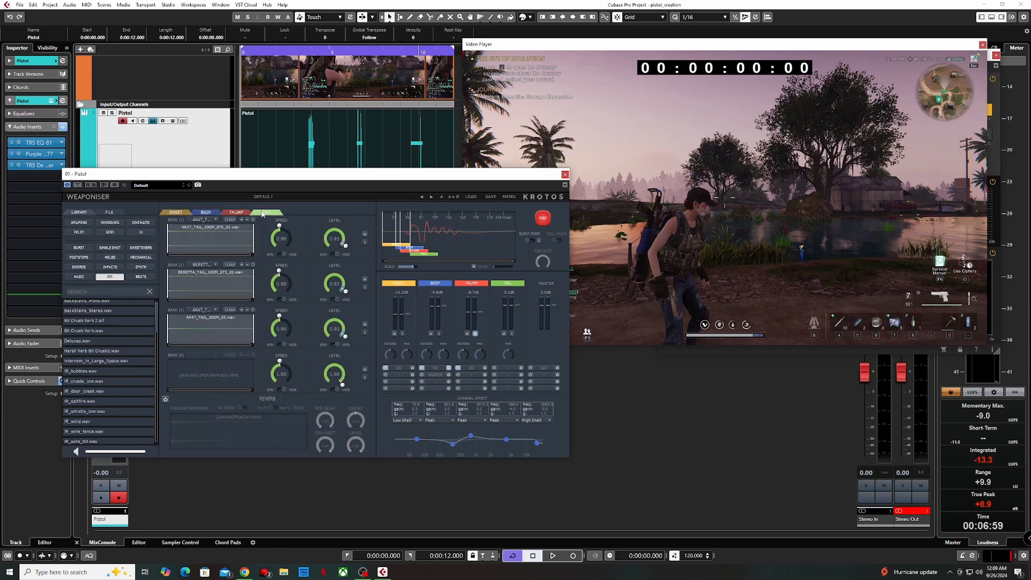
pyautogui.click(236, 212)
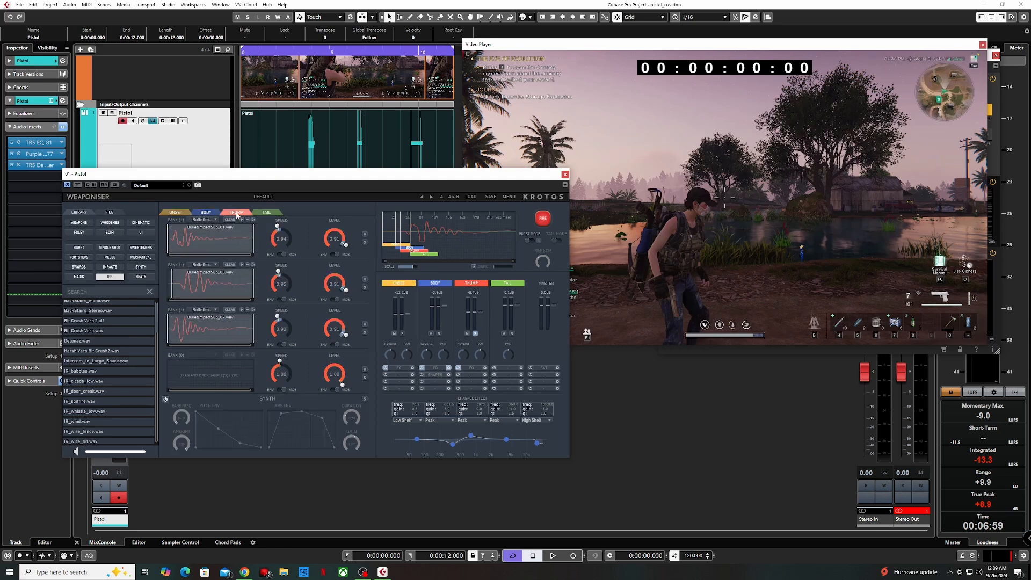
pyautogui.click(267, 212)
pyautogui.click(206, 212)
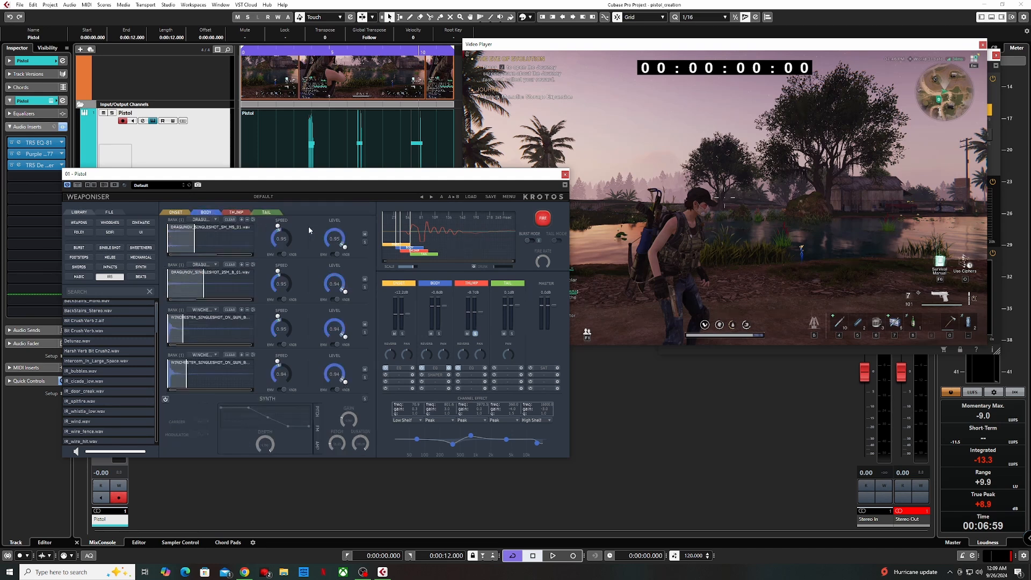
# - Display the Thump layer and fire it twice while soloed to audition it
pyautogui.click(236, 212)
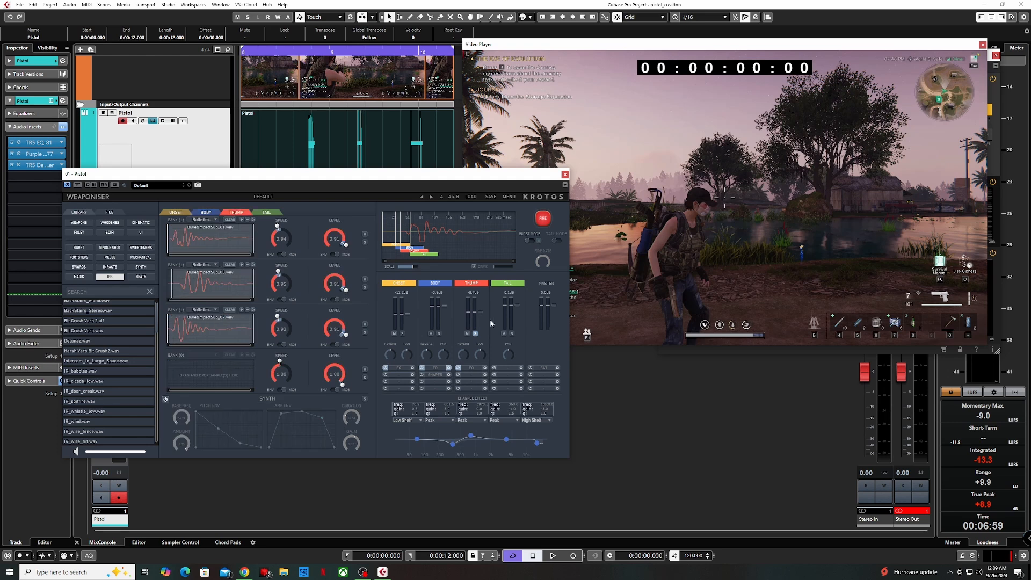
pyautogui.click(542, 218)
pyautogui.click(544, 219)
# - Go through all four layers from Onset to Tail, then revisit each one's samples, ending on the Thump layer
pyautogui.click(176, 213)
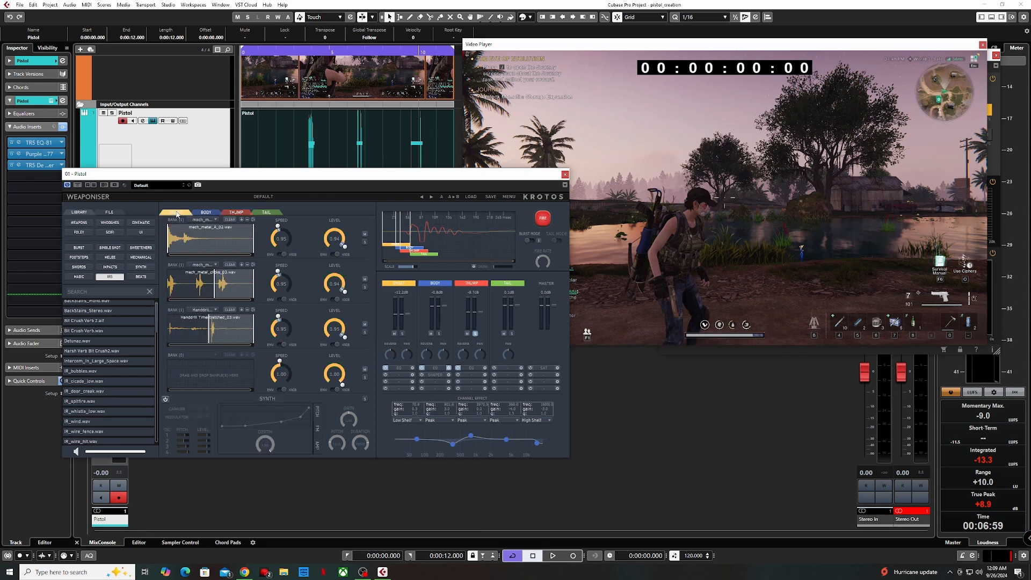
pyautogui.click(205, 212)
pyautogui.click(234, 212)
pyautogui.click(266, 212)
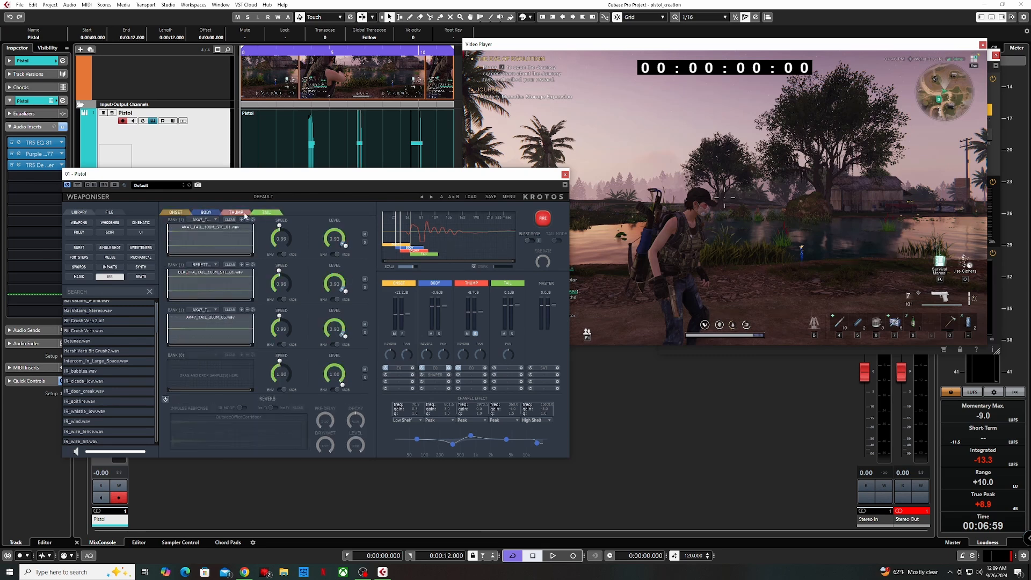
pyautogui.click(240, 213)
pyautogui.click(206, 213)
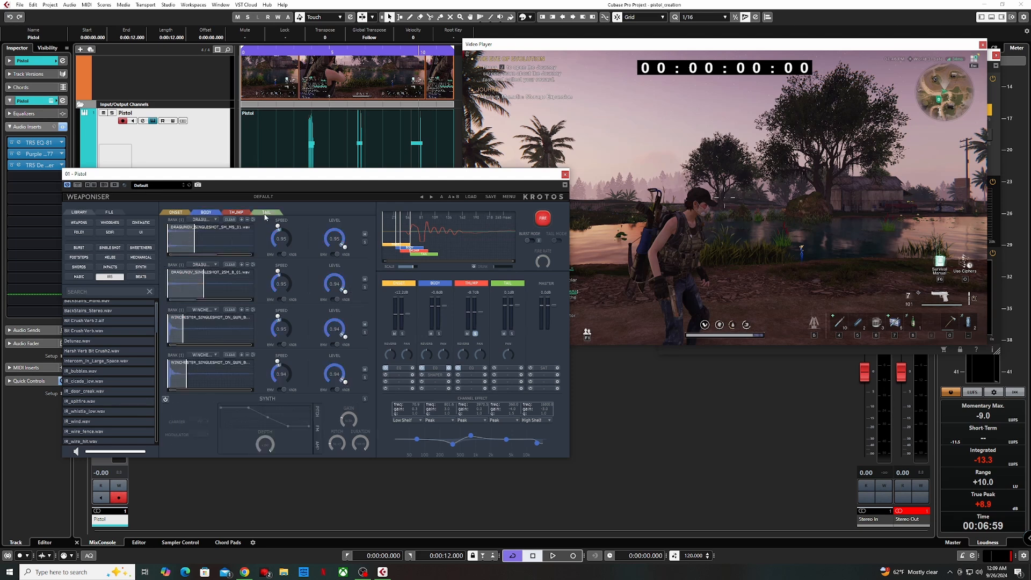
pyautogui.click(236, 212)
pyautogui.click(176, 215)
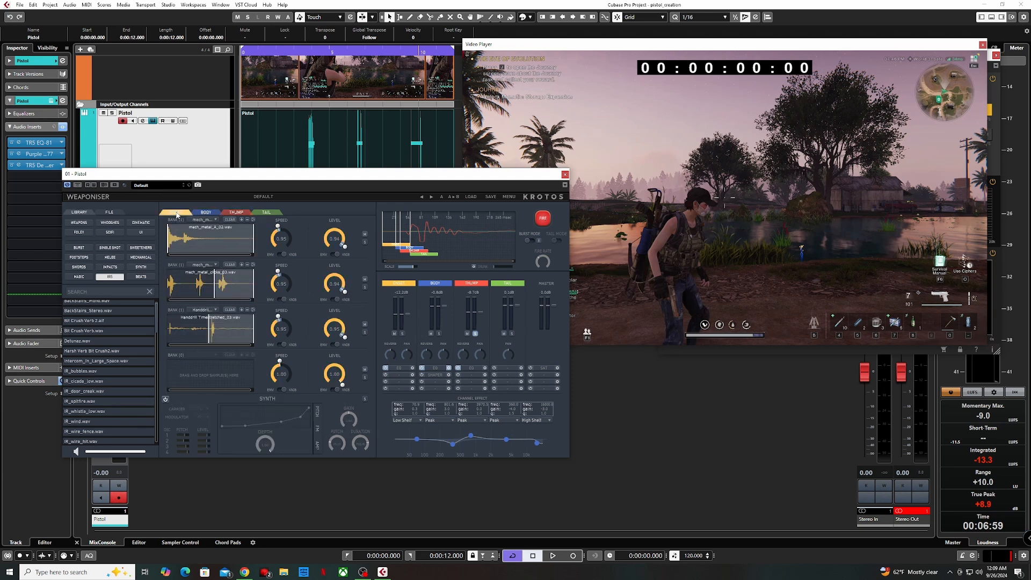
pyautogui.click(236, 213)
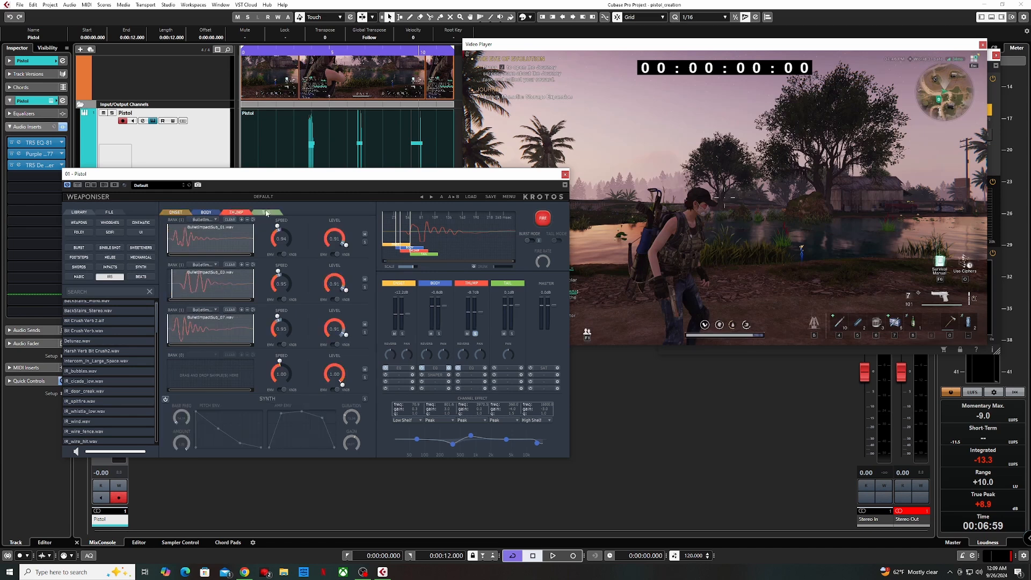
pyautogui.click(266, 213)
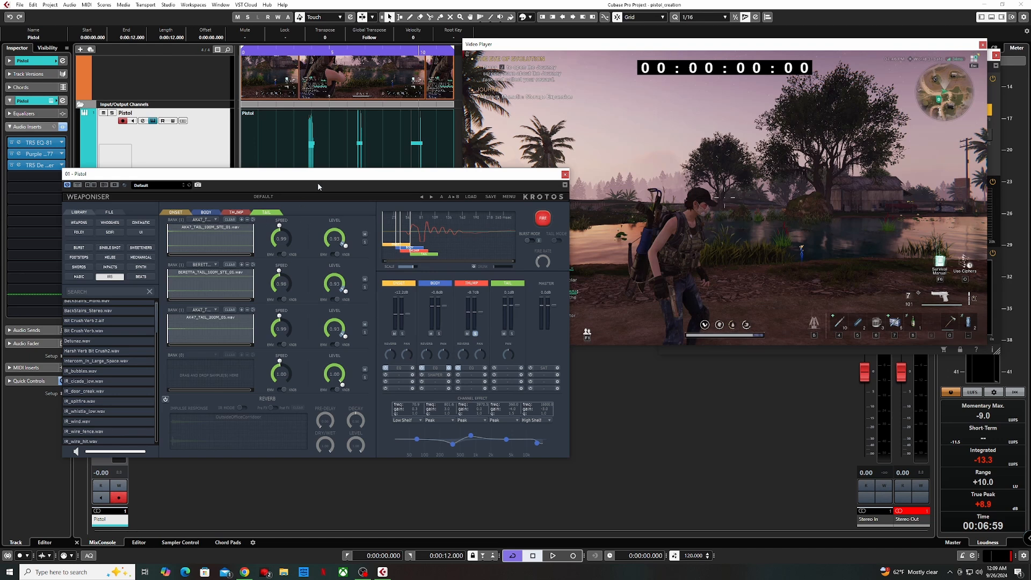
pyautogui.moveTo(317, 175)
pyautogui.mouseDown()
pyautogui.moveTo(320, 183)
pyautogui.moveTo(315, 174)
pyautogui.mouseUp()
pyautogui.click(236, 212)
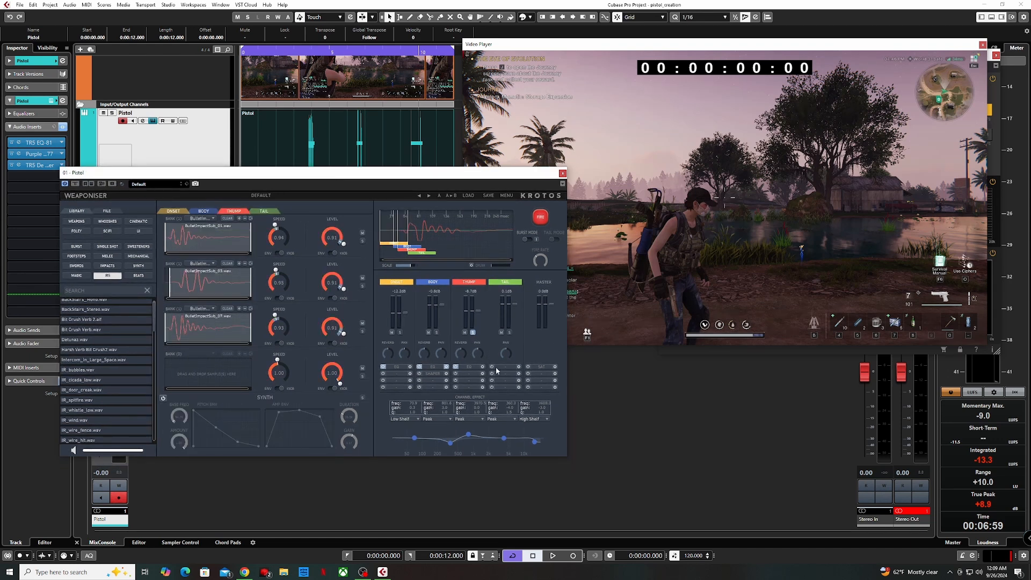
# - Display the Tail layer, solo it and fire it twice to audition it alone
pyautogui.click(258, 212)
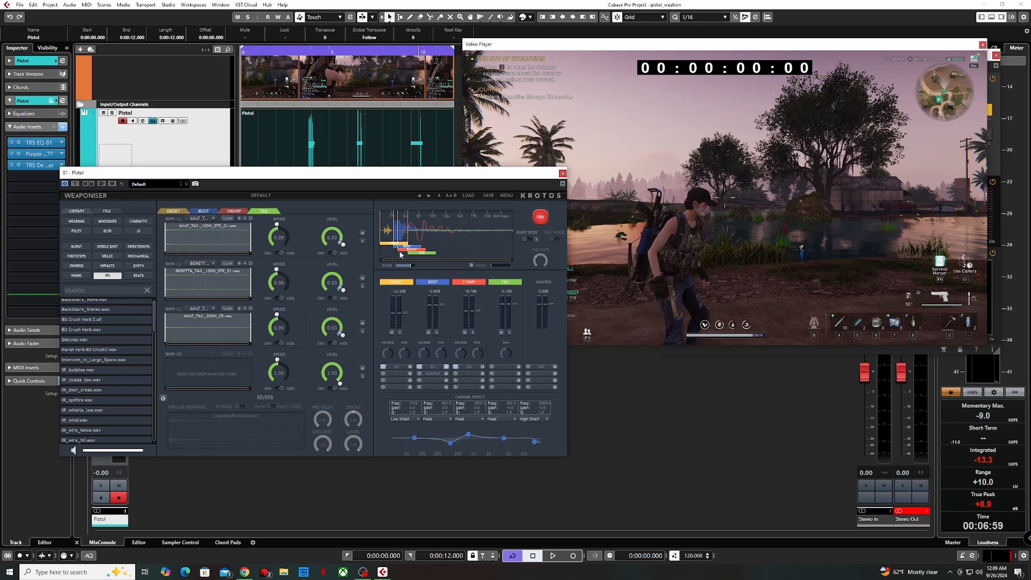
pyautogui.moveTo(328, 179); pyautogui.dragTo(315, 179)
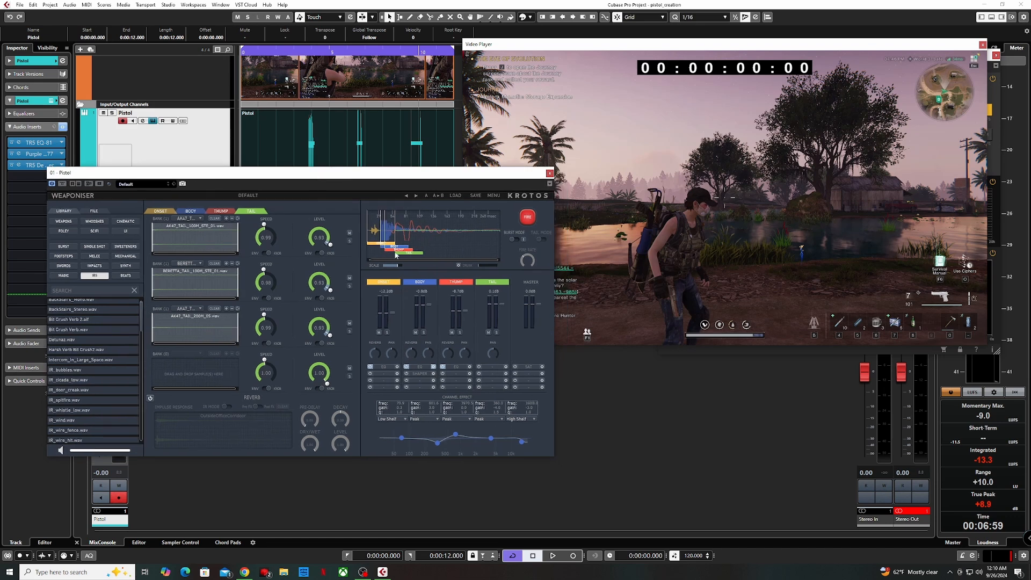
pyautogui.click(496, 333)
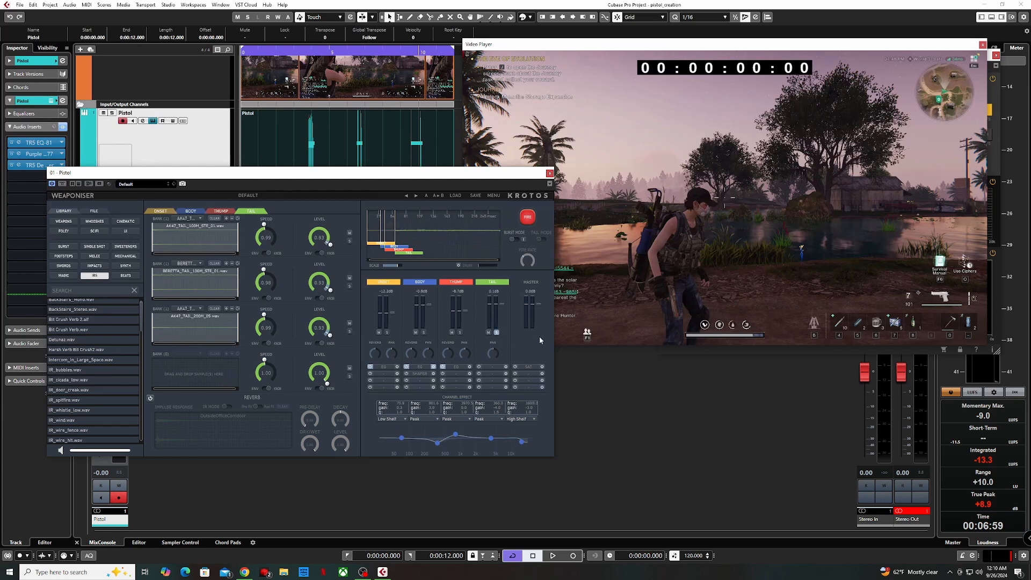
pyautogui.click(527, 218)
pyautogui.click(528, 218)
# - Audition the soloed Tail layer with its convolution reverb on, then switch the reverb off
pyautogui.click(150, 399)
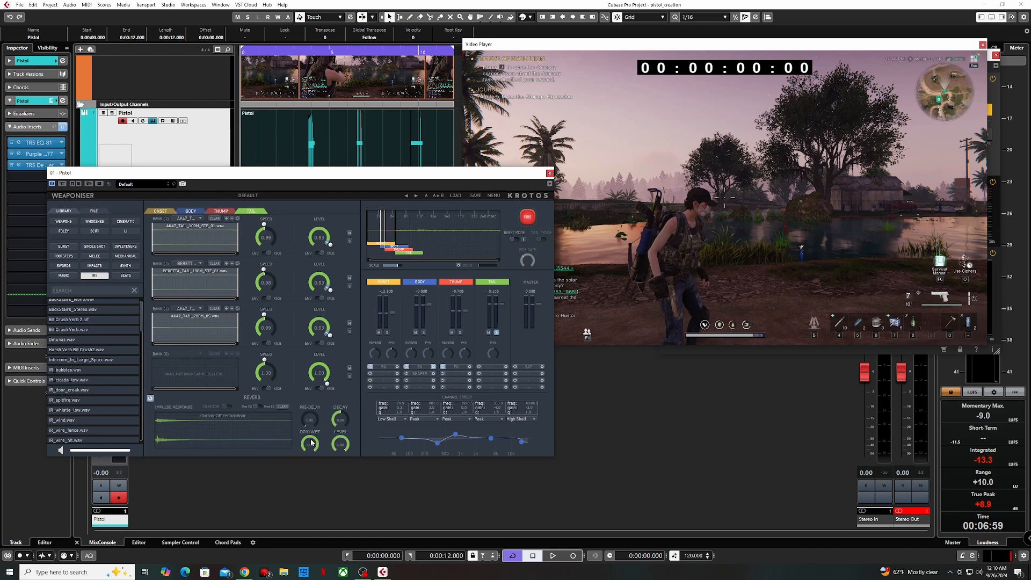
pyautogui.click(529, 217)
pyautogui.click(150, 398)
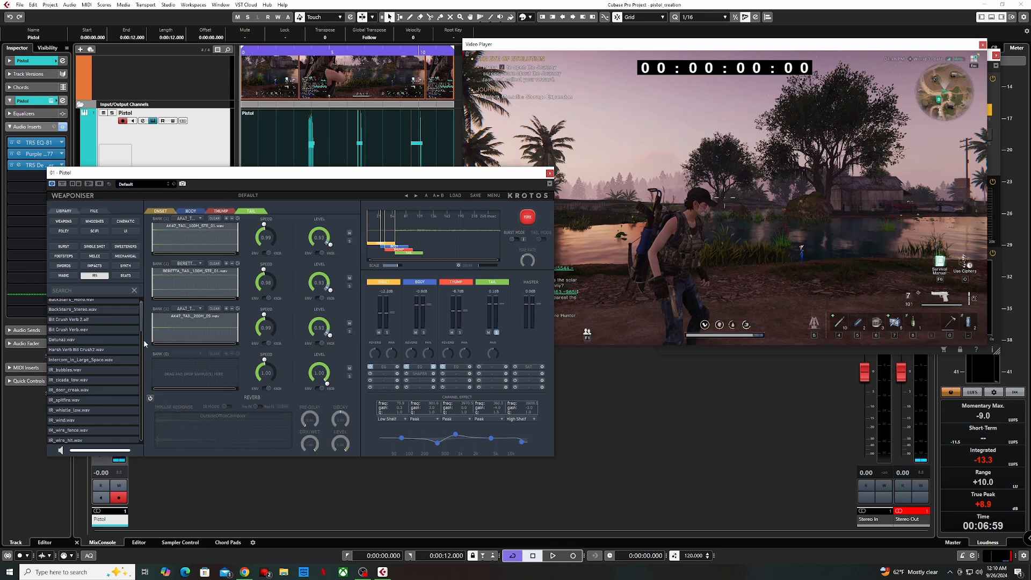
# - Browse the impulse response library through the office, reception and Tails IRs files
pyautogui.scroll(-10, 85, 352)
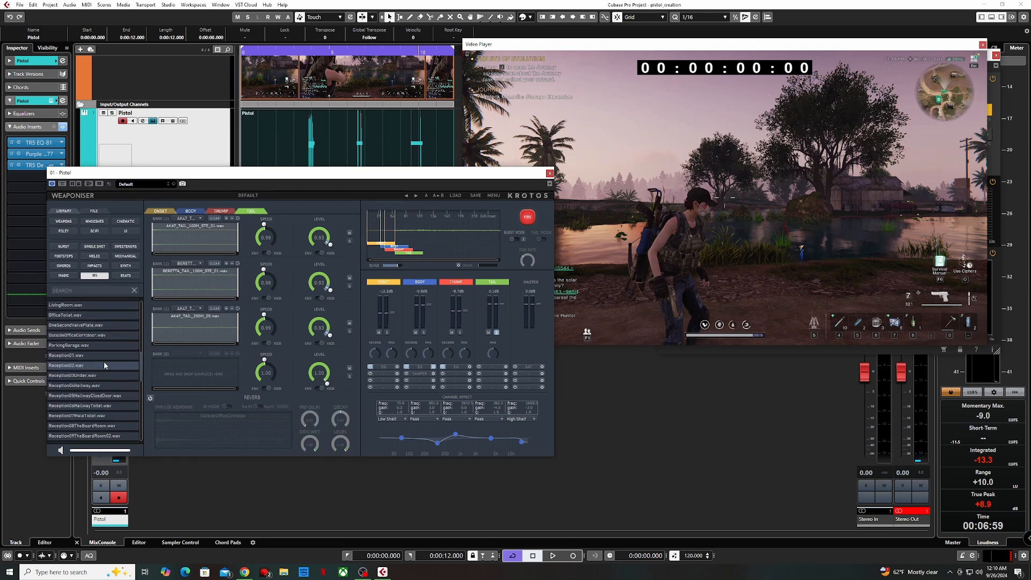
pyautogui.scroll(-3, 105, 362)
pyautogui.scroll(3, 89, 363)
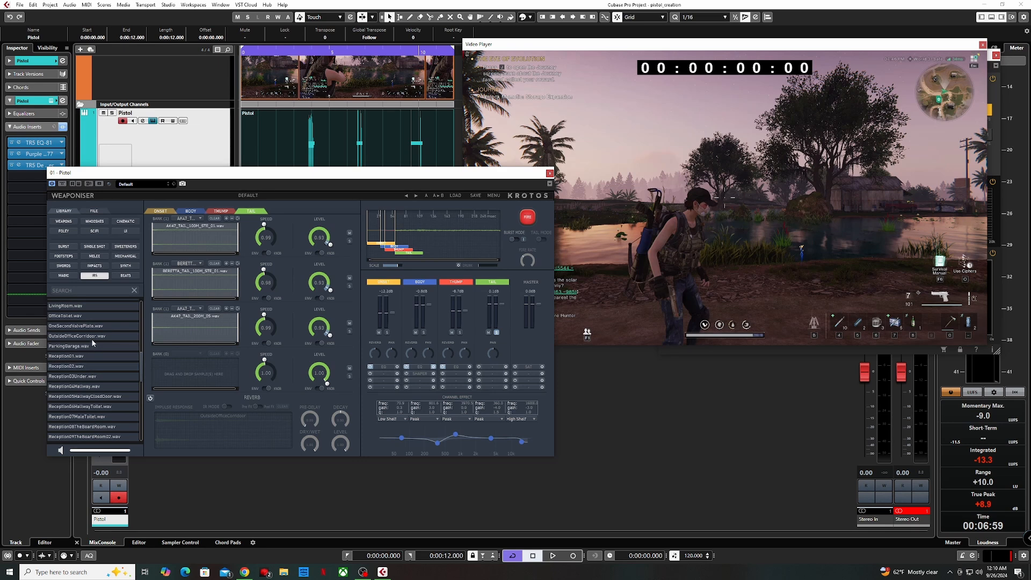
pyautogui.scroll(10, 93, 342)
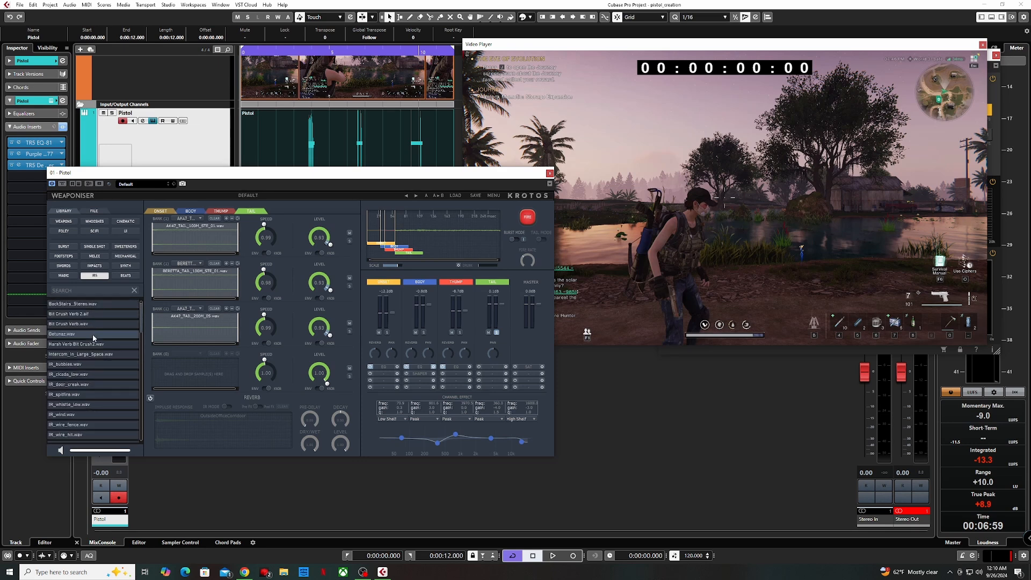
pyautogui.scroll(-15, 105, 325)
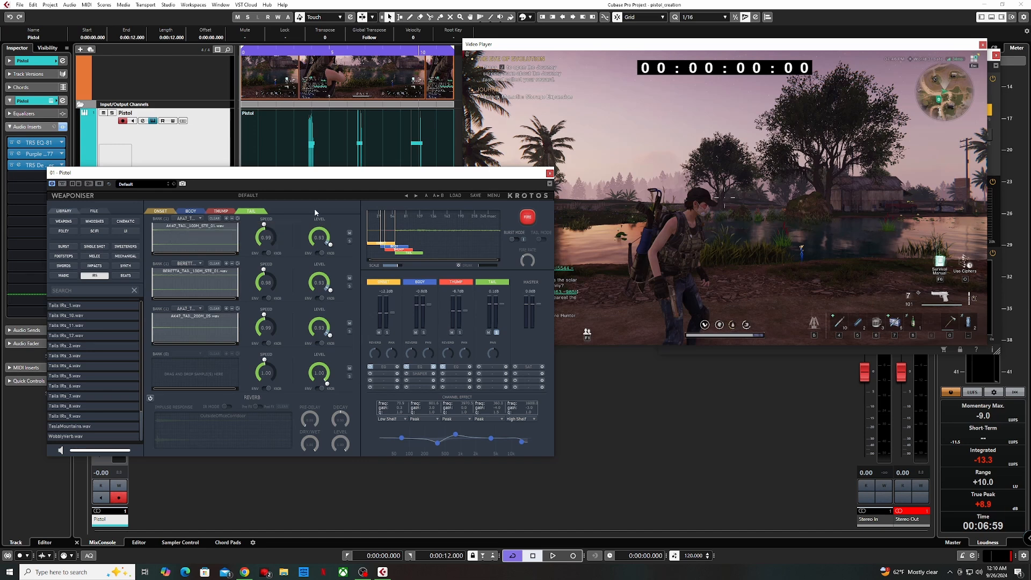
# - Fire the soloed Tail layer twice without reverb and shift the plug-in window slightly down
pyautogui.click(527, 217)
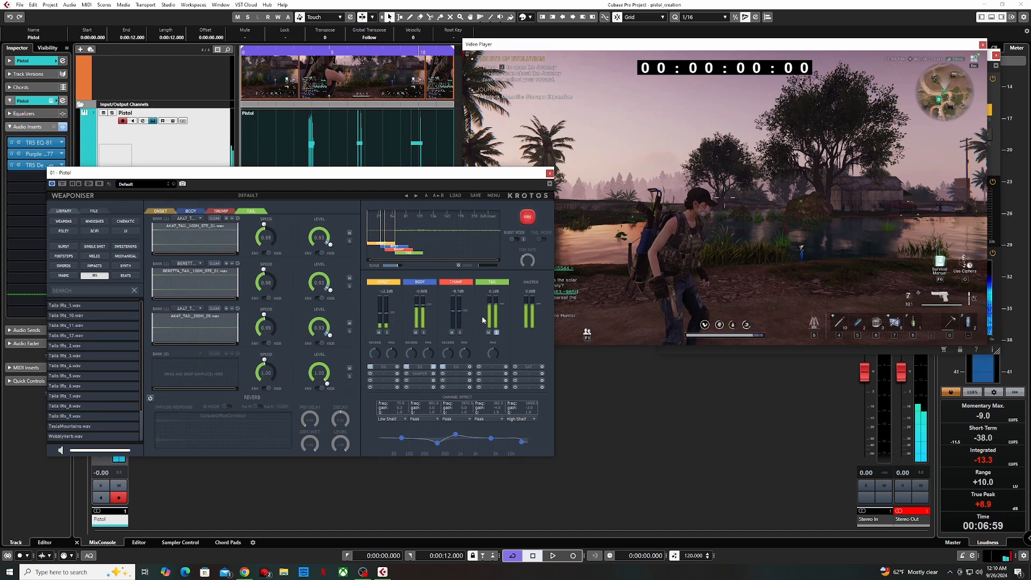
pyautogui.click(527, 218)
pyautogui.moveTo(225, 173)
pyautogui.mouseDown()
pyautogui.moveTo(250, 187)
pyautogui.moveTo(226, 182)
pyautogui.mouseUp()
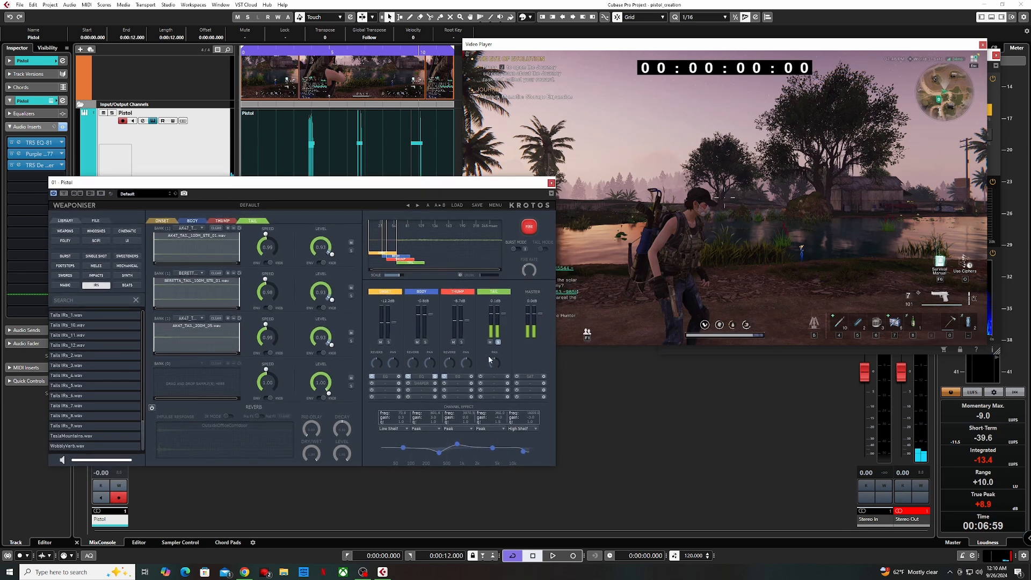
# - Display the Onset layer and move the Body, Thump and Tail blocks to the start of the timeline, aligned with Onset
pyautogui.click(165, 224)
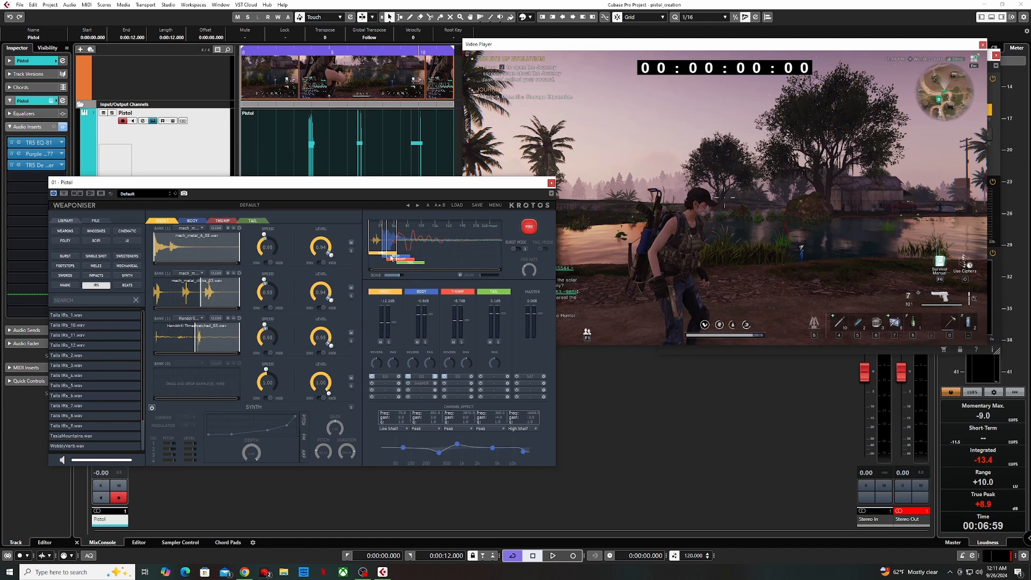
pyautogui.moveTo(390, 259)
pyautogui.mouseDown()
pyautogui.moveTo(380, 259)
pyautogui.moveTo(397, 279)
pyautogui.mouseUp()
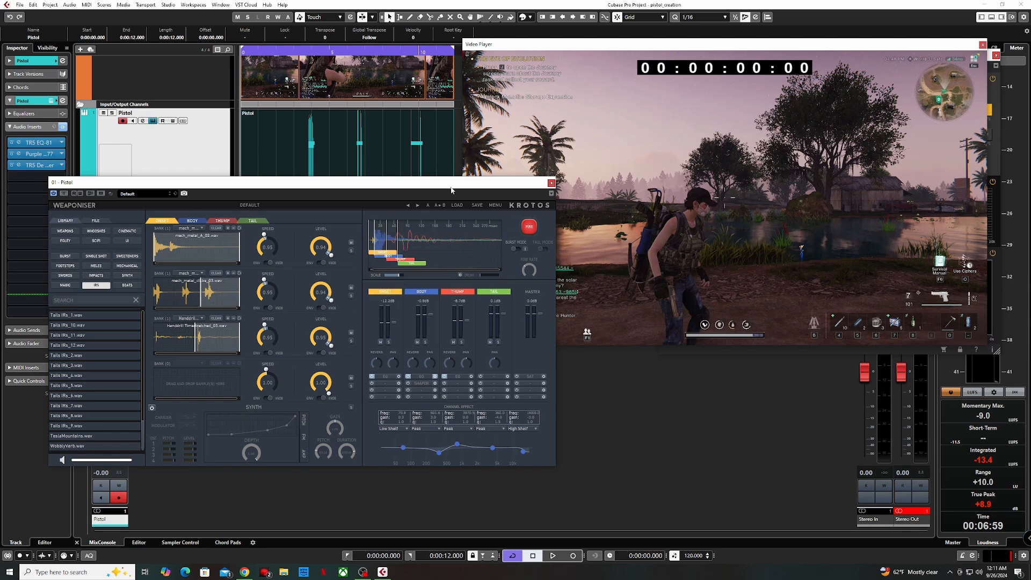
pyautogui.moveTo(450, 183); pyautogui.dragTo(446, 176)
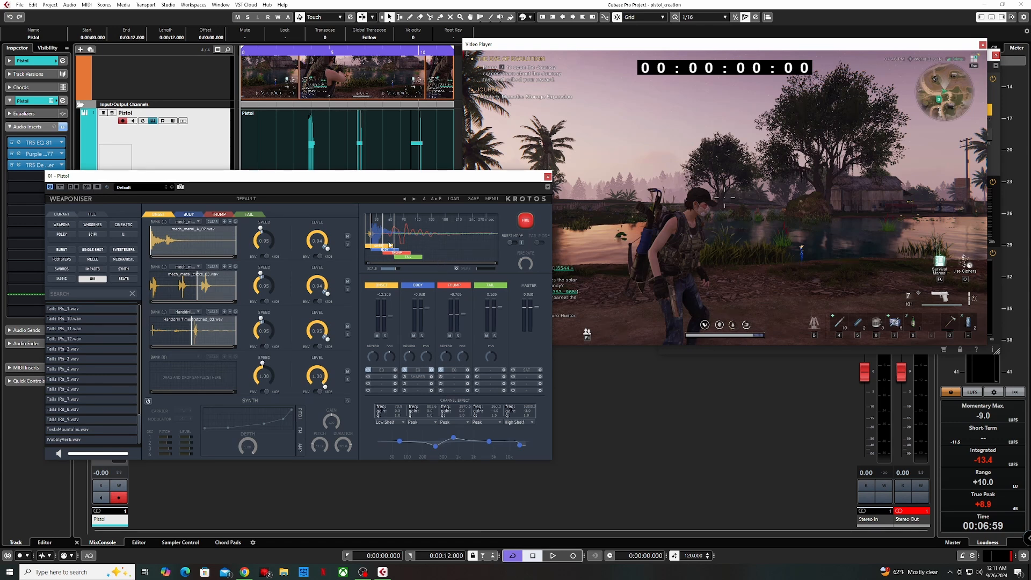
pyautogui.moveTo(387, 254)
pyautogui.mouseDown()
pyautogui.moveTo(400, 258)
pyautogui.moveTo(391, 263)
pyautogui.moveTo(410, 257)
pyautogui.mouseUp()
pyautogui.moveTo(376, 251)
pyautogui.mouseDown()
pyautogui.moveTo(363, 251)
pyautogui.moveTo(383, 259)
pyautogui.mouseUp()
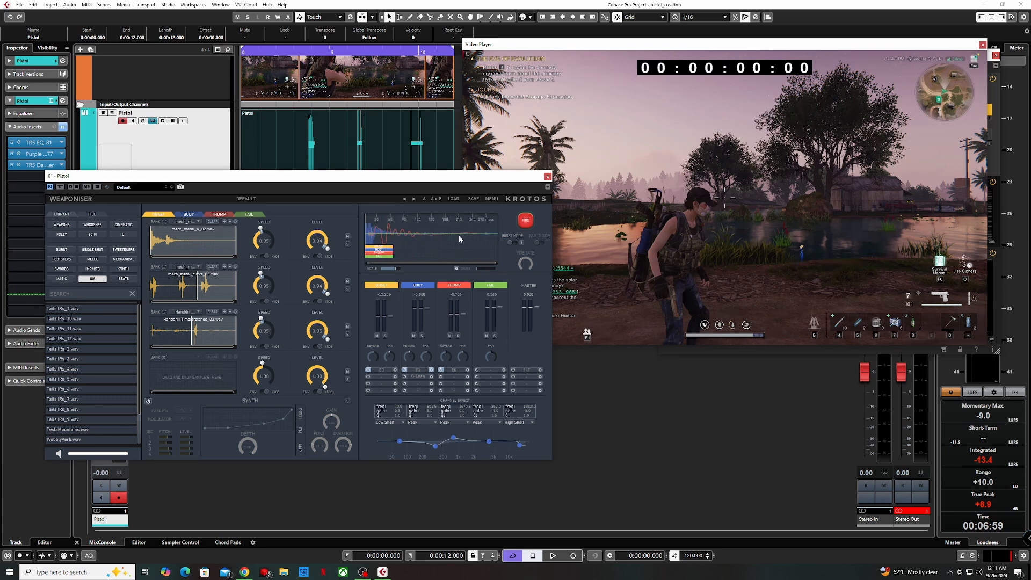
# - Fire the weapon several times to audition all layers starting together, repositioning the plug-in window between shots
pyautogui.click(525, 221)
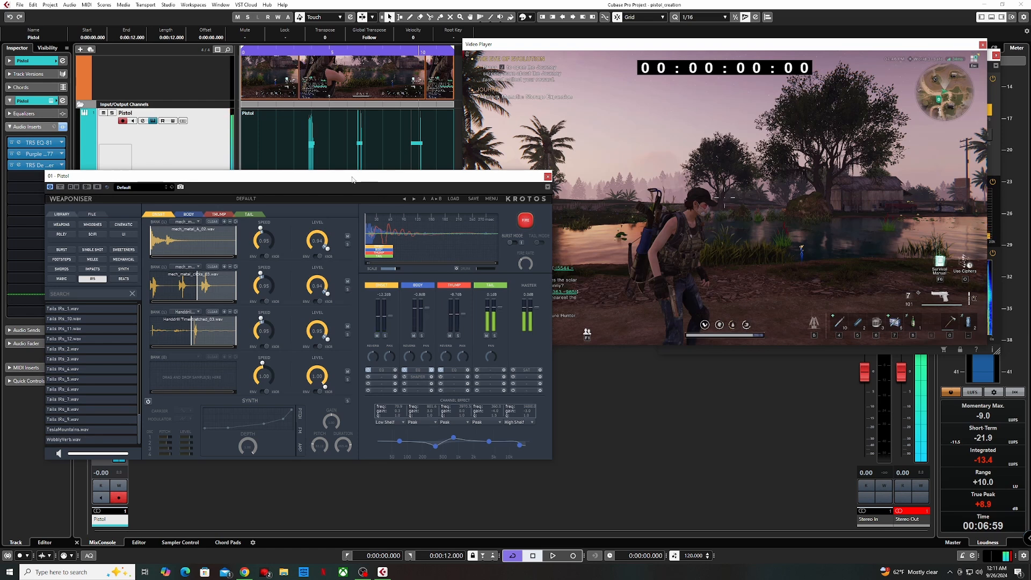
pyautogui.moveTo(352, 179); pyautogui.dragTo(355, 176)
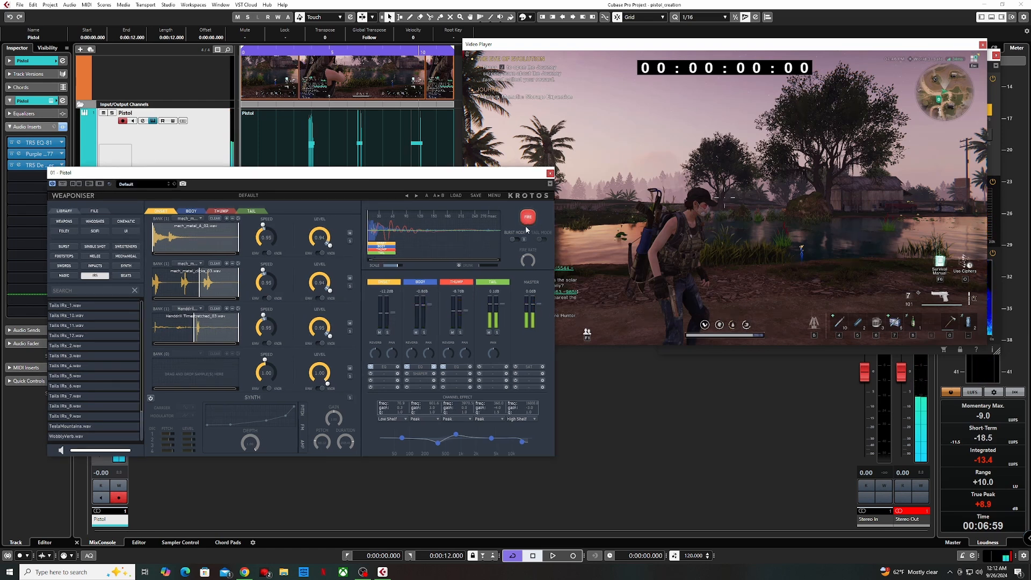
pyautogui.moveTo(376, 174); pyautogui.dragTo(362, 184)
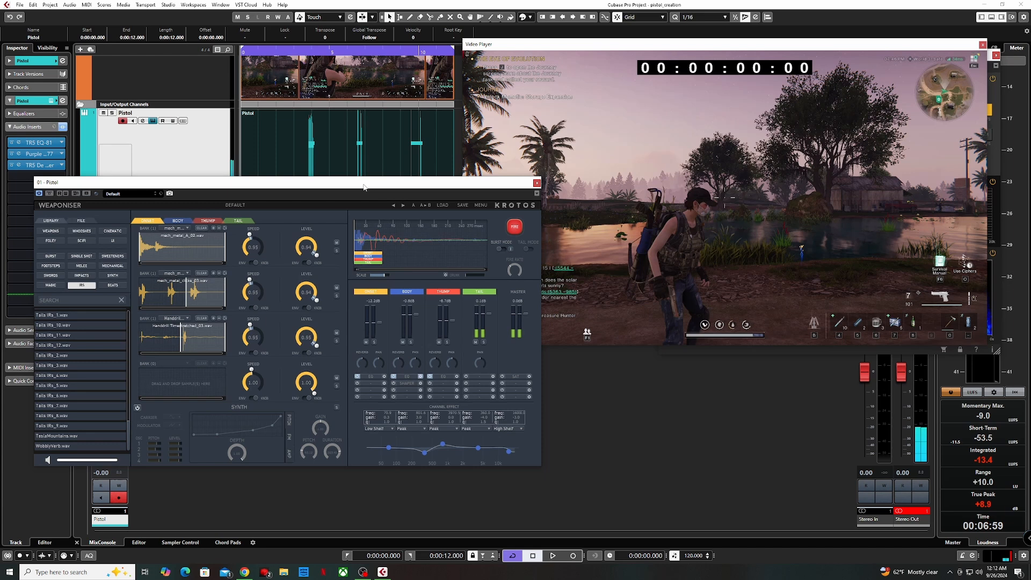
pyautogui.click(512, 226)
pyautogui.click(513, 226)
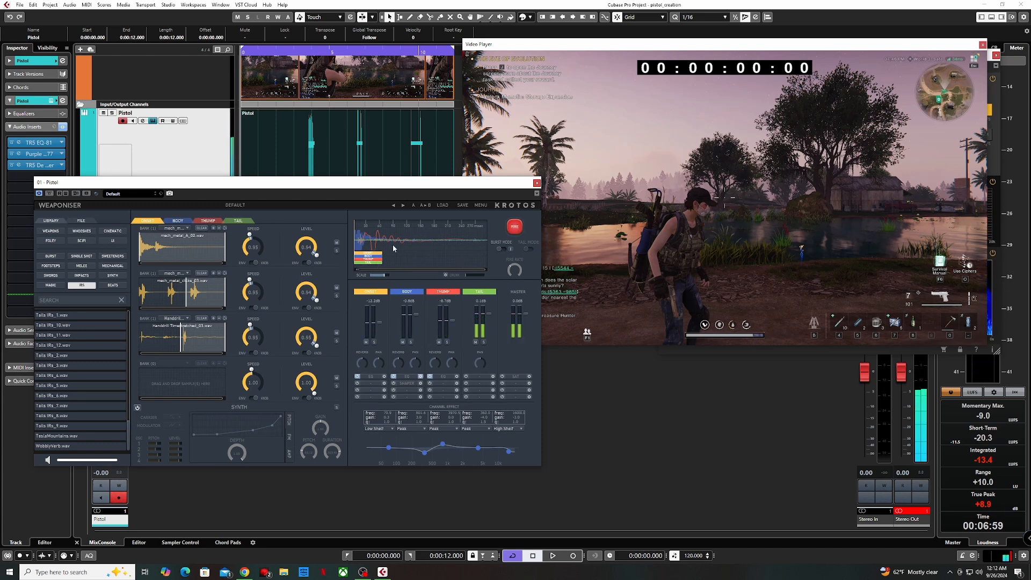
# - Stagger the Body, Thump and Tail blocks behind Onset on the timeline and fire the weapon repeatedly to compare with the aligned start
pyautogui.click(516, 226)
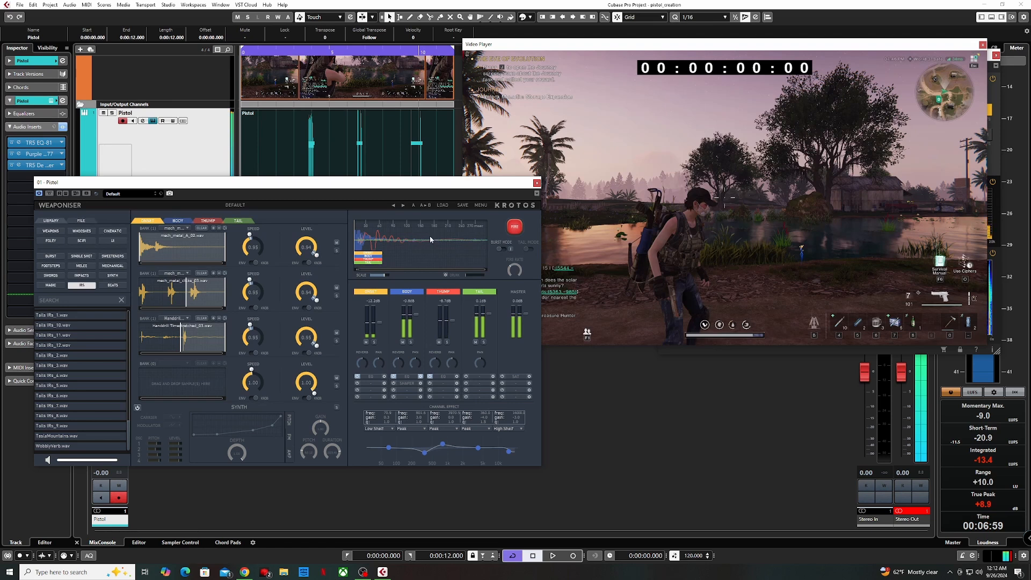
pyautogui.moveTo(438, 184); pyautogui.dragTo(432, 195)
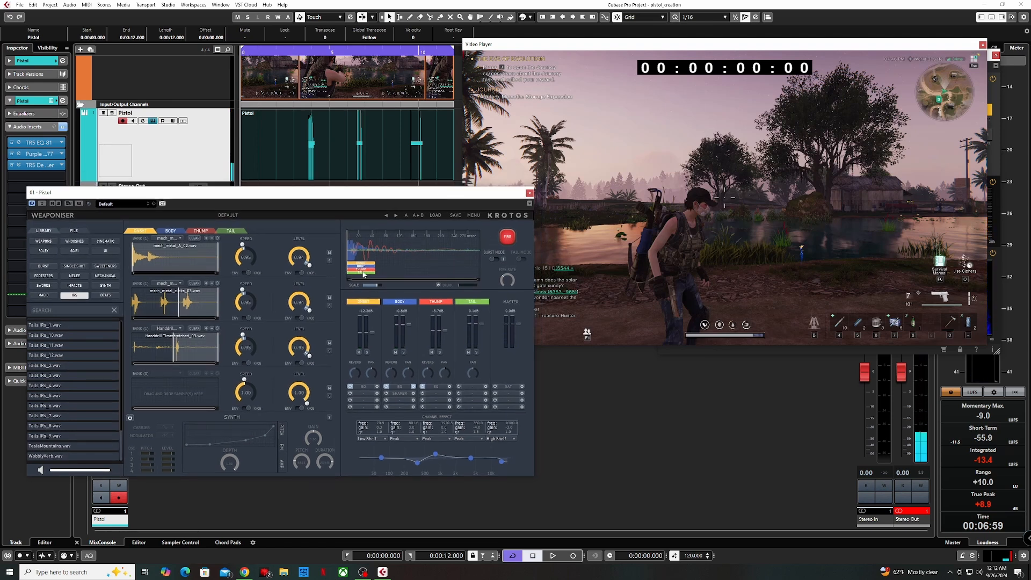
pyautogui.moveTo(360, 266)
pyautogui.mouseDown()
pyautogui.moveTo(373, 272)
pyautogui.moveTo(357, 275)
pyautogui.moveTo(379, 276)
pyautogui.mouseUp()
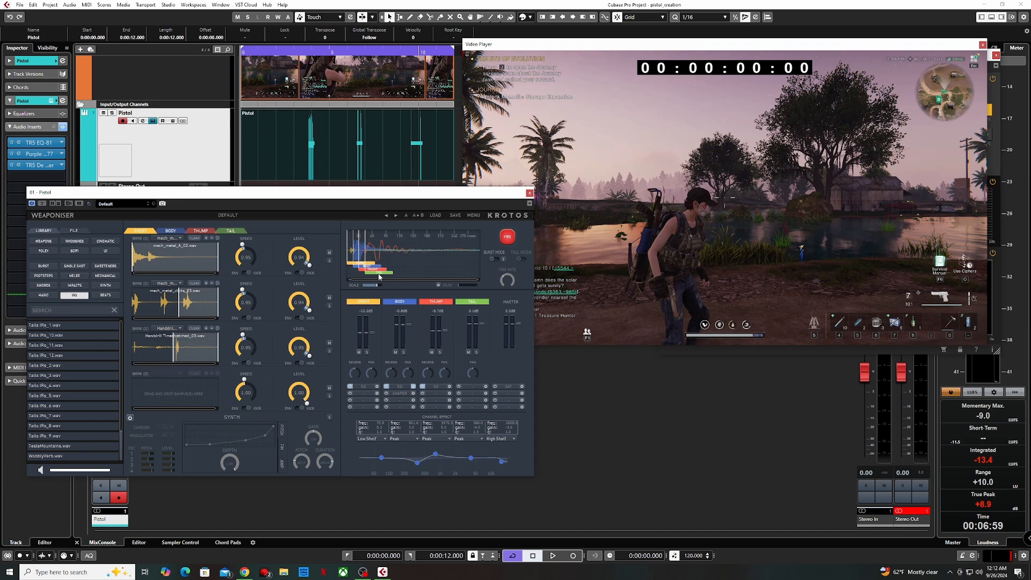
pyautogui.click(510, 238)
pyautogui.click(510, 239)
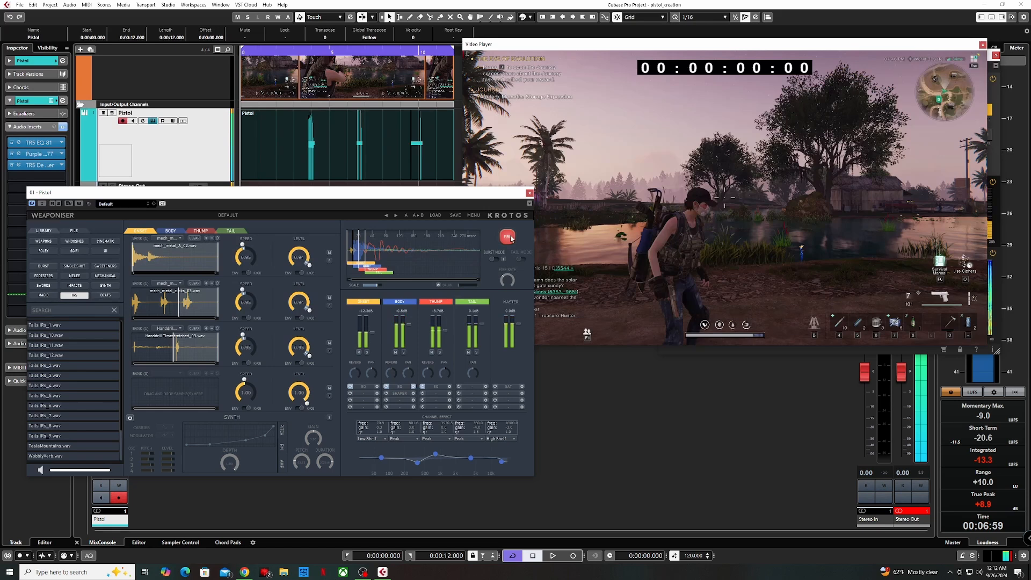
pyautogui.click(511, 239)
pyautogui.click(511, 239)
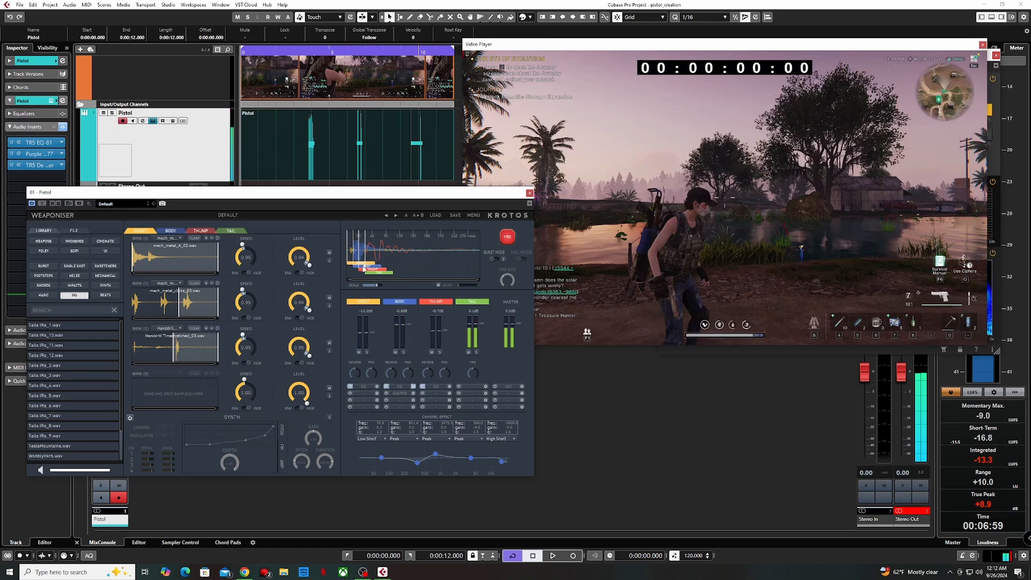
# - Realign the Body, Thump and Tail blocks with the start of Onset and fire the weapon once
pyautogui.moveTo(362, 267)
pyautogui.mouseDown()
pyautogui.moveTo(353, 272)
pyautogui.moveTo(361, 272)
pyautogui.mouseUp()
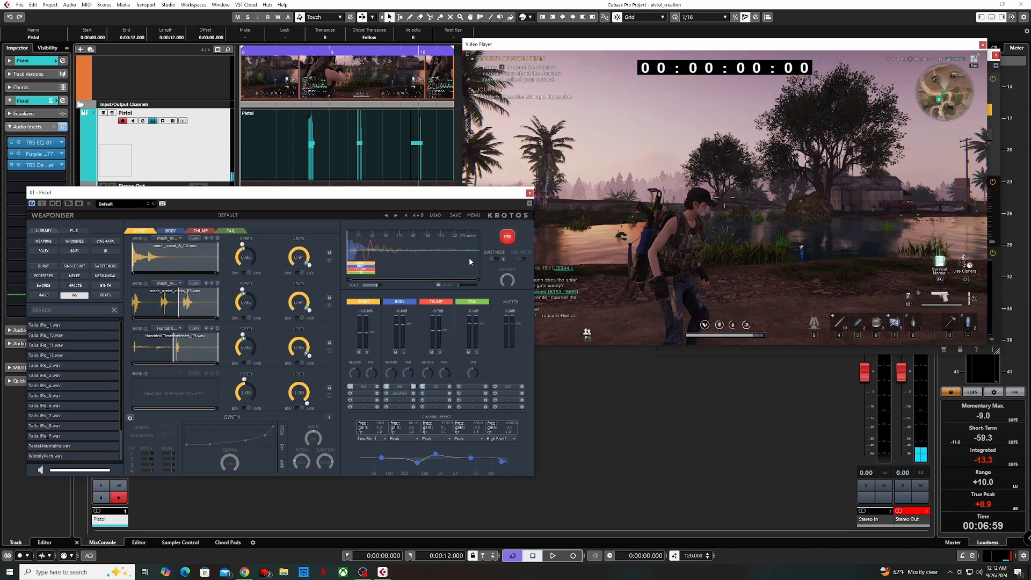
pyautogui.click(507, 237)
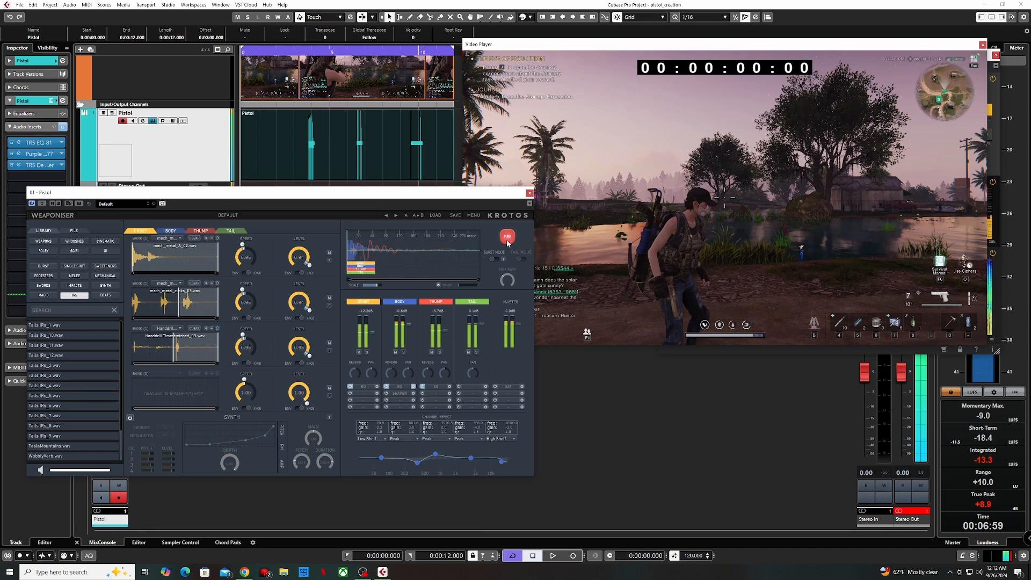
# - Spread the Body, Thump and Tail blocks at wider successive offsets after Onset and fire the weapon several times
pyautogui.moveTo(356, 265); pyautogui.dragTo(377, 273)
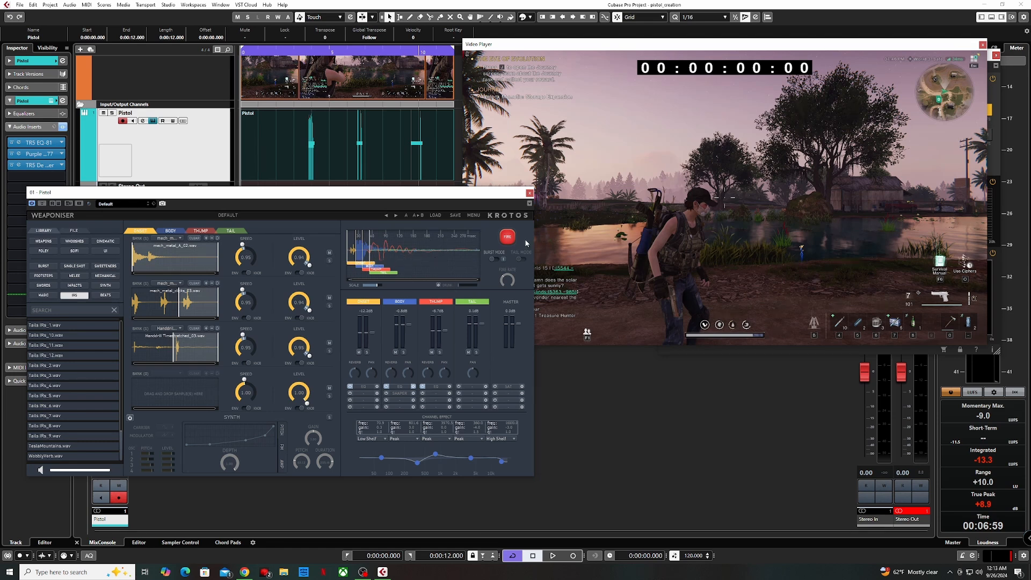
pyautogui.click(507, 236)
pyautogui.click(507, 237)
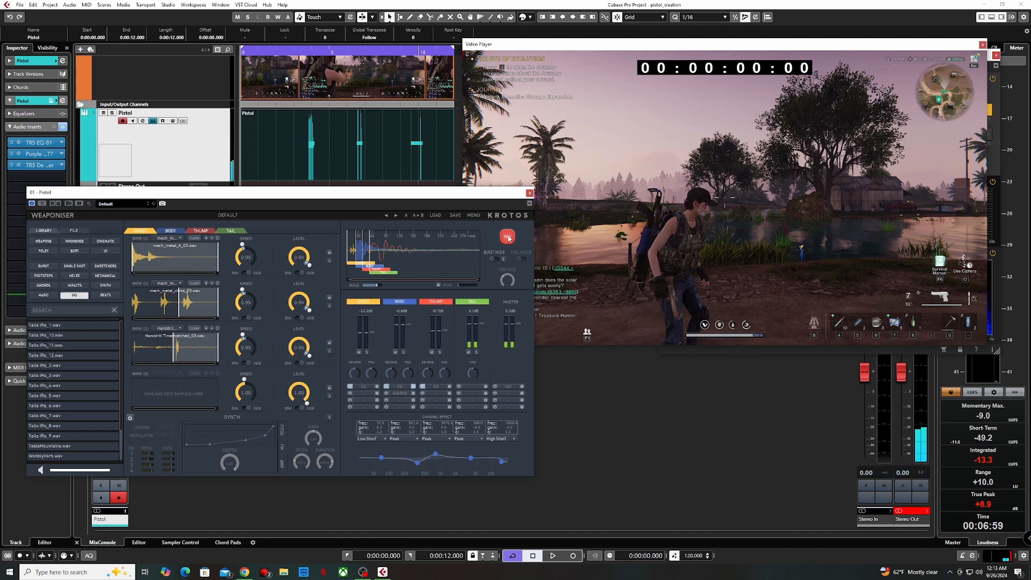
pyautogui.moveTo(449, 195)
pyautogui.mouseDown()
pyautogui.moveTo(438, 196)
pyautogui.moveTo(453, 195)
pyautogui.mouseUp()
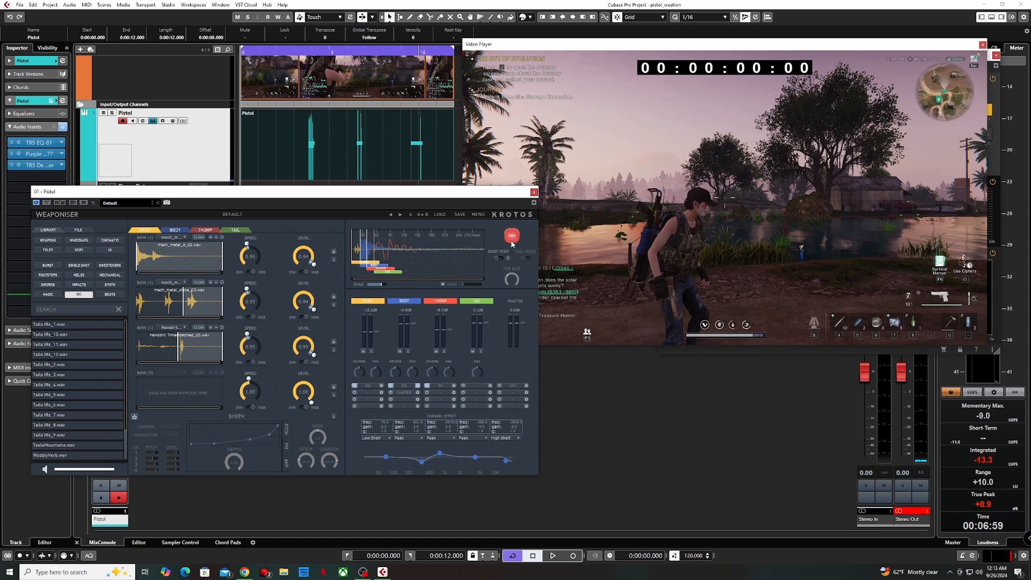
pyautogui.moveTo(466, 193)
pyautogui.mouseDown()
pyautogui.moveTo(441, 173)
pyautogui.moveTo(466, 184)
pyautogui.mouseUp()
pyautogui.click(489, 217)
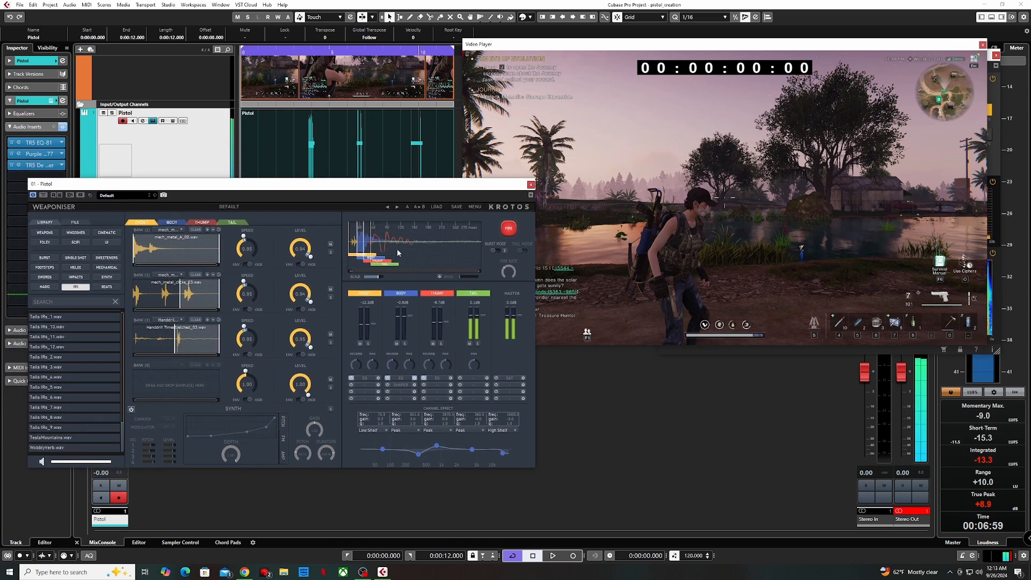
# - Delay the Body, Thump and Tail blocks further behind Onset and fire three times to hear the looser timing
pyautogui.moveTo(361, 260); pyautogui.dragTo(381, 266)
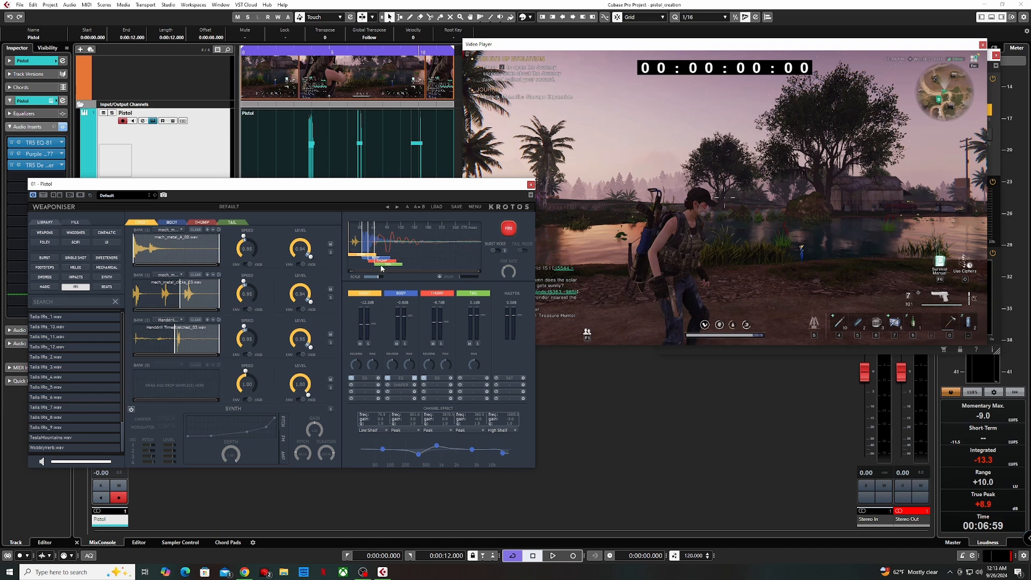
pyautogui.click(510, 233)
pyautogui.click(510, 233)
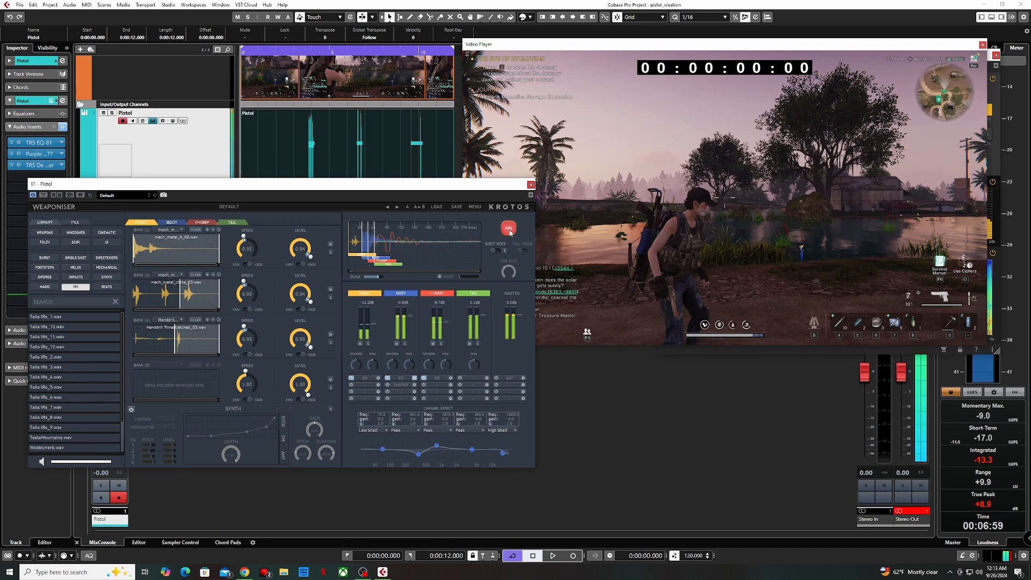
pyautogui.click(510, 233)
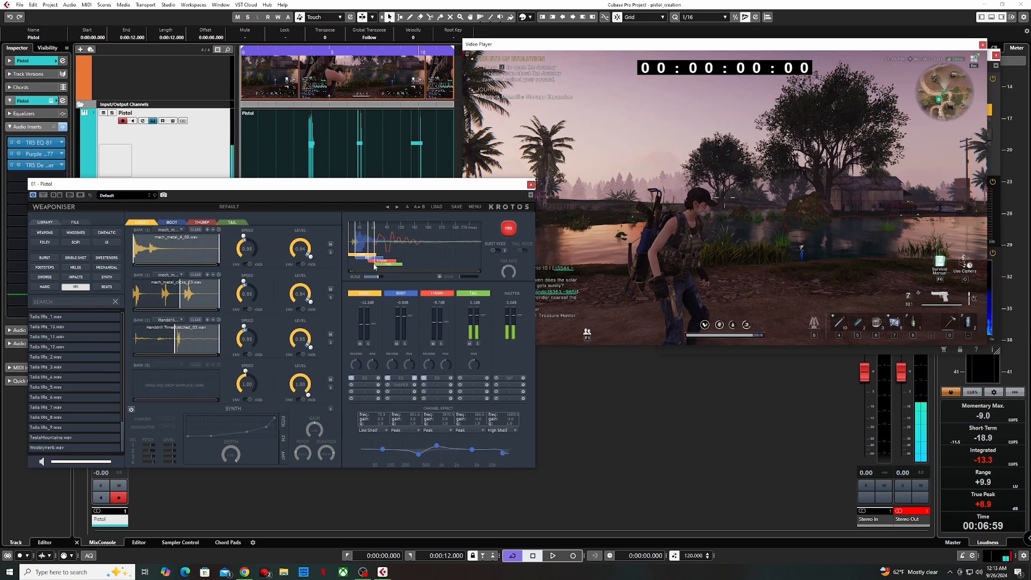
# - Tighten the Body, Thump and Tail blocks into short successive offsets after Onset and fire the weapon twice
pyautogui.moveTo(376, 265)
pyautogui.mouseDown()
pyautogui.moveTo(365, 266)
pyautogui.moveTo(385, 269)
pyautogui.mouseUp()
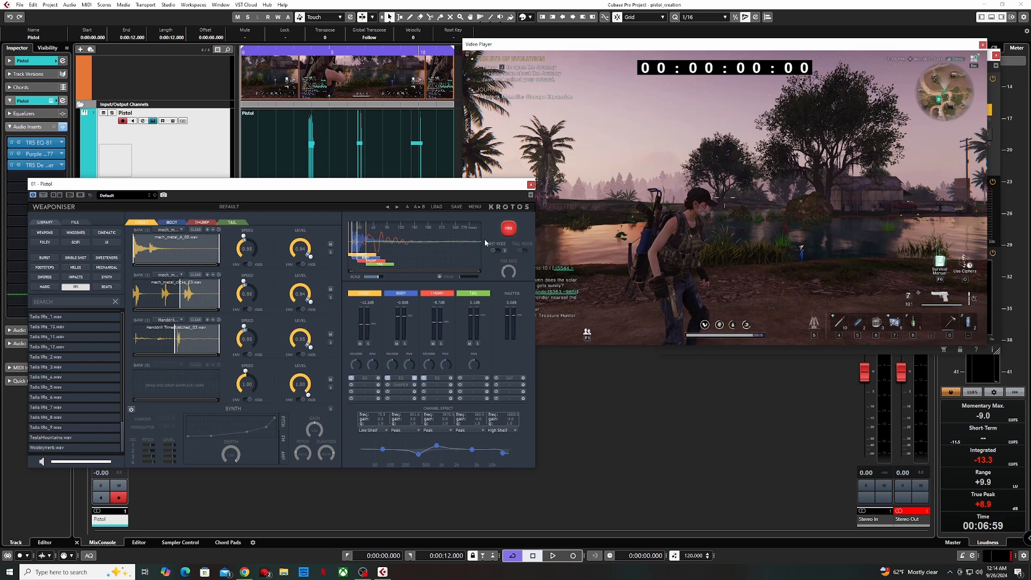
pyautogui.moveTo(431, 184); pyautogui.dragTo(391, 182)
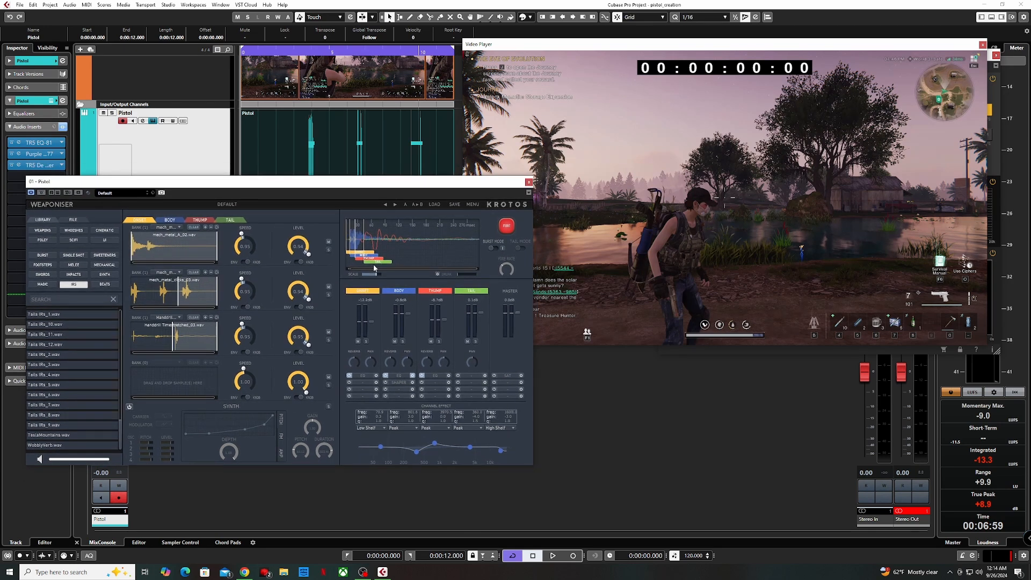
pyautogui.moveTo(371, 265); pyautogui.dragTo(373, 266)
pyautogui.click(508, 226)
pyautogui.click(507, 229)
pyautogui.moveTo(494, 182); pyautogui.dragTo(502, 175)
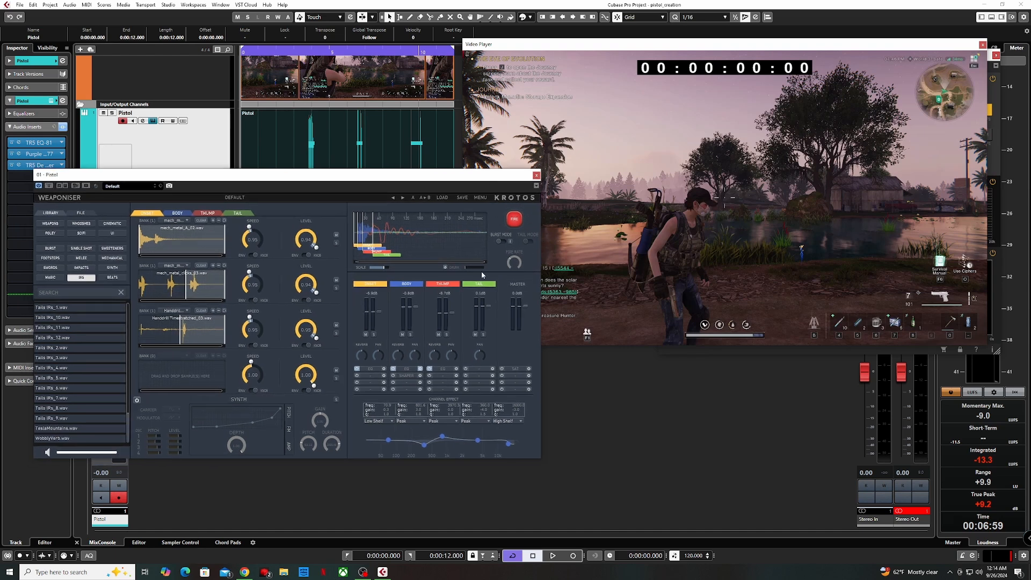
# - Lower the Onset layer's level to about -13 dB and fire the weapon once
pyautogui.moveTo(379, 315); pyautogui.dragTo(379, 320)
pyautogui.click(515, 222)
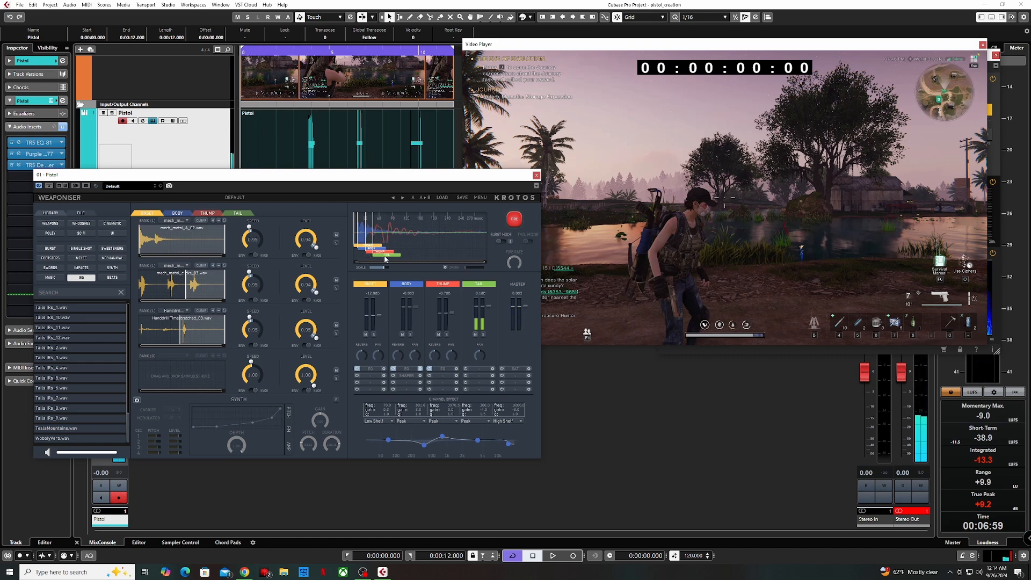
# - Nudge the Tail block slightly later on the timeline and fire the weapon repeatedly to audition the final timing
pyautogui.moveTo(384, 257); pyautogui.dragTo(387, 256)
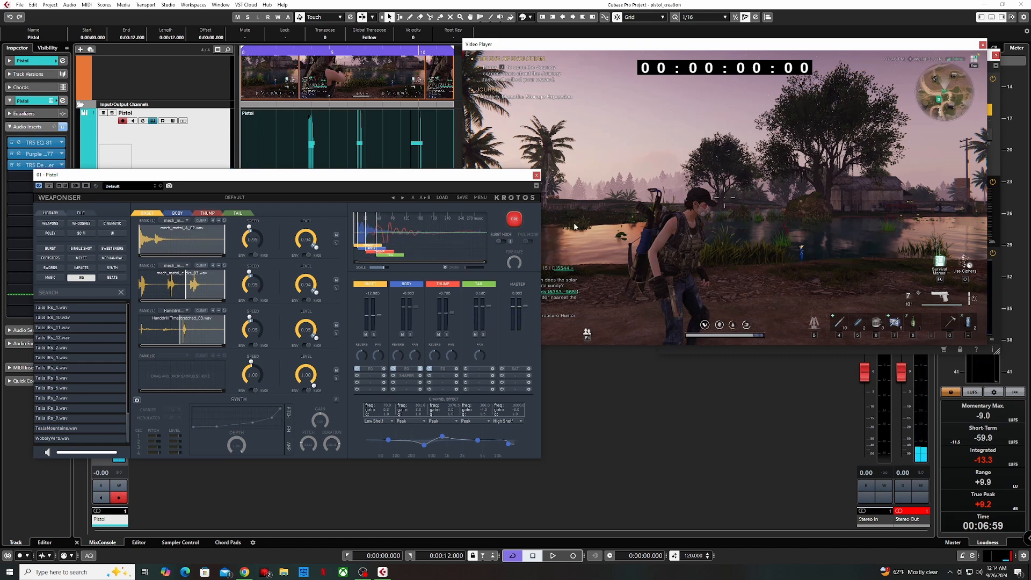
pyautogui.click(515, 220)
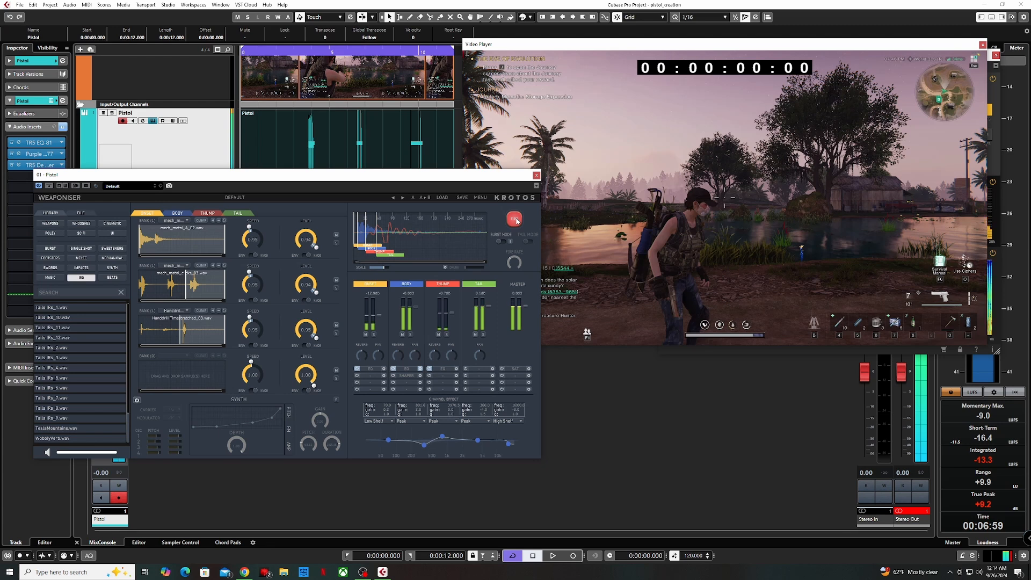
pyautogui.click(514, 220)
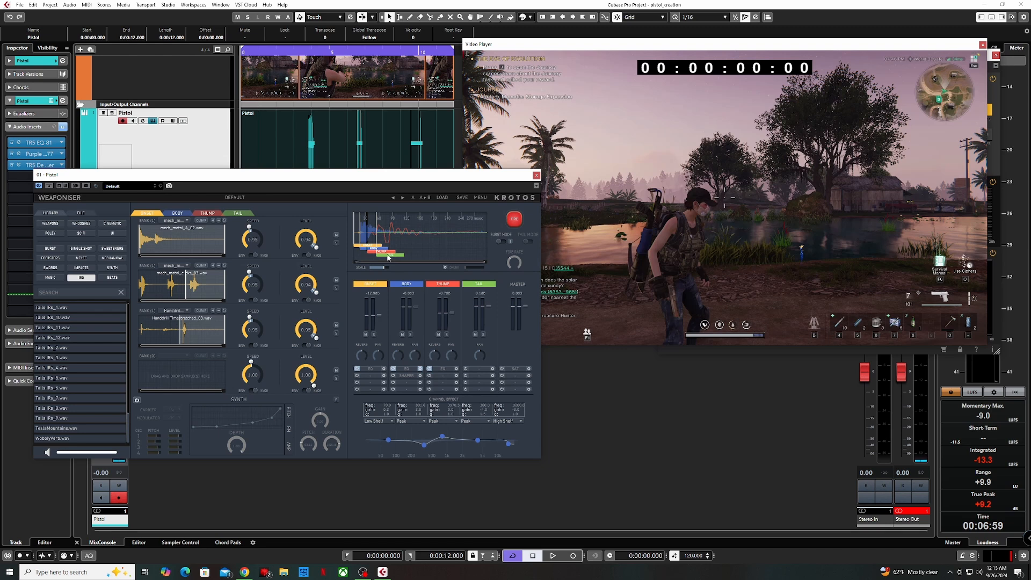
pyautogui.click(513, 219)
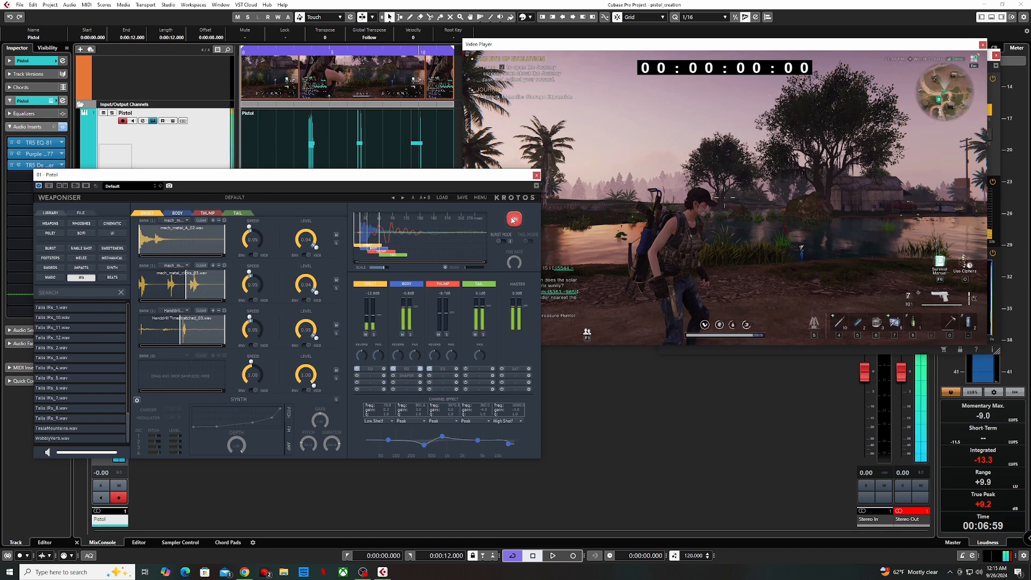
pyautogui.click(513, 219)
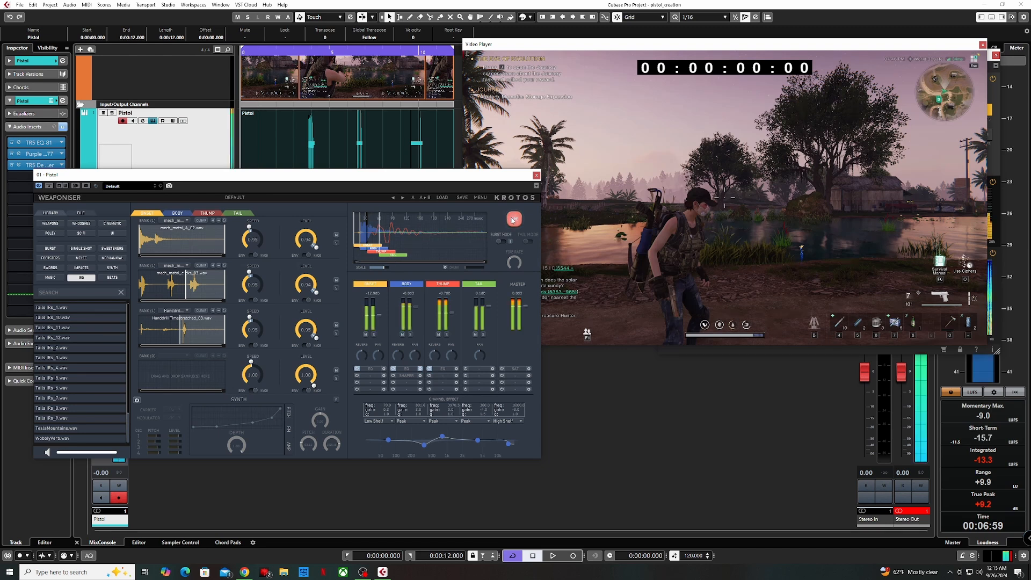
pyautogui.click(514, 220)
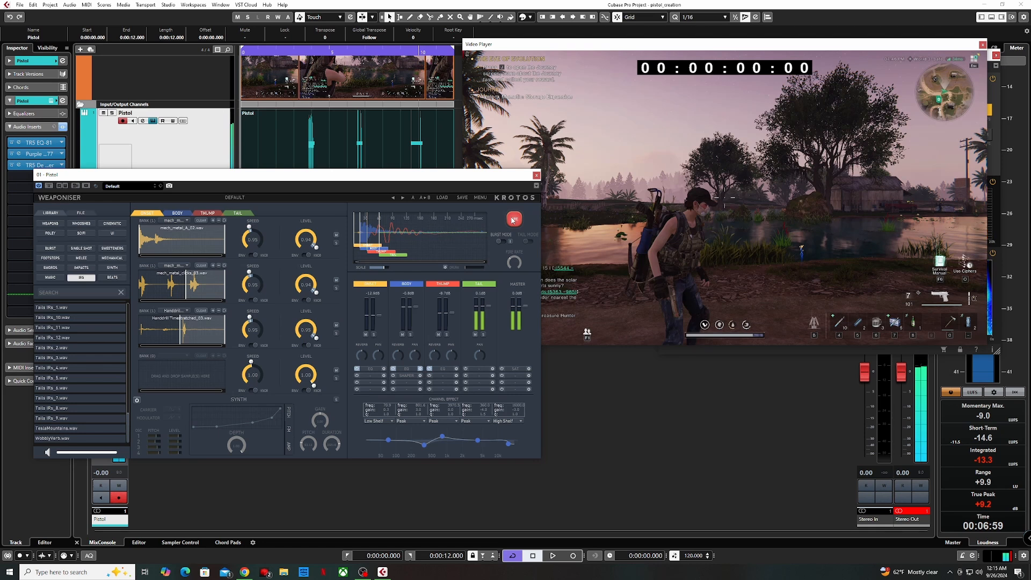
# - Reposition the plug-in window and review the samples loaded in the Body and Thump layers, ending on the Onset layer
pyautogui.moveTo(383, 174); pyautogui.dragTo(437, 163)
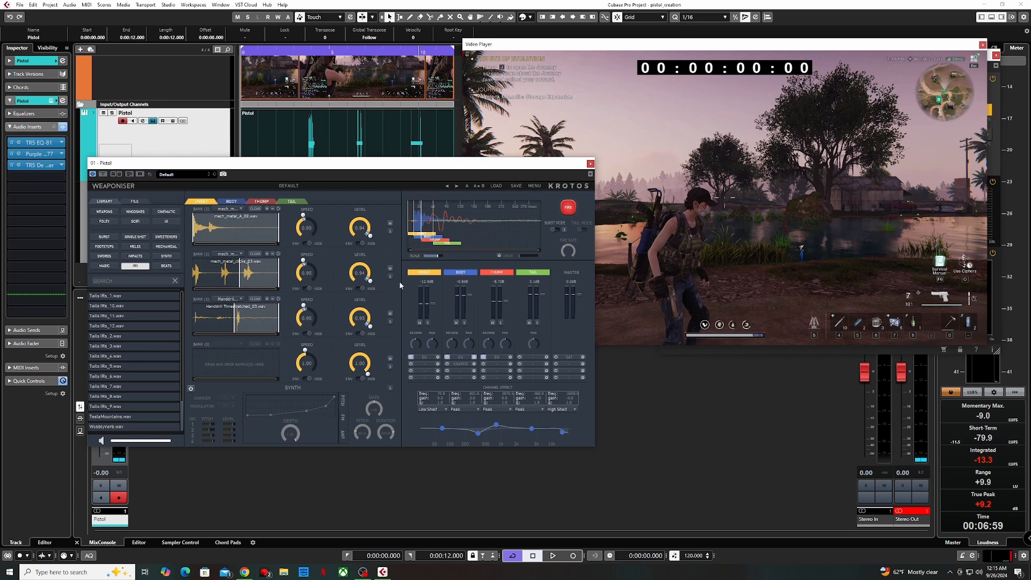
pyautogui.click(232, 202)
pyautogui.click(205, 201)
pyautogui.click(232, 202)
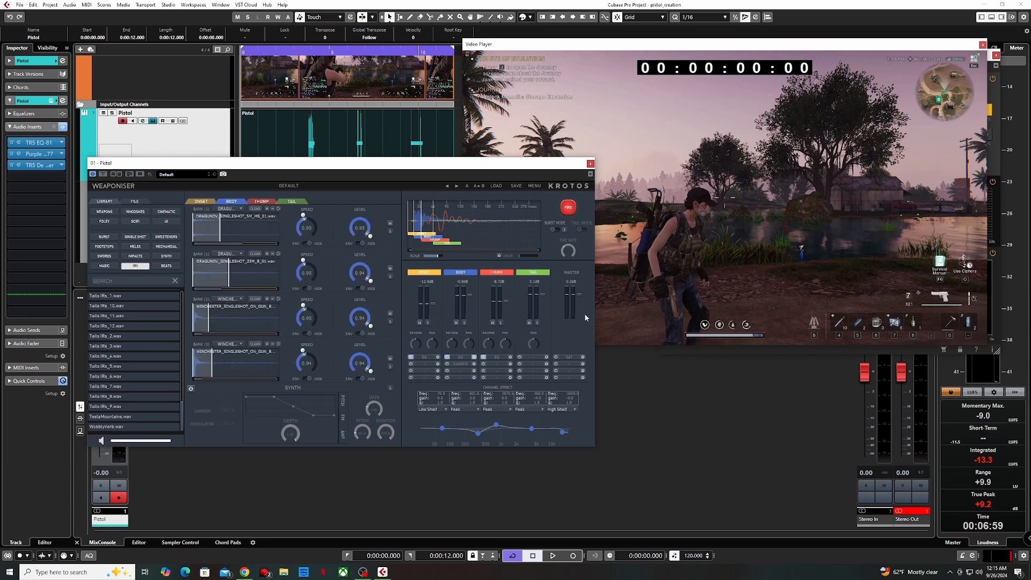
pyautogui.click(261, 202)
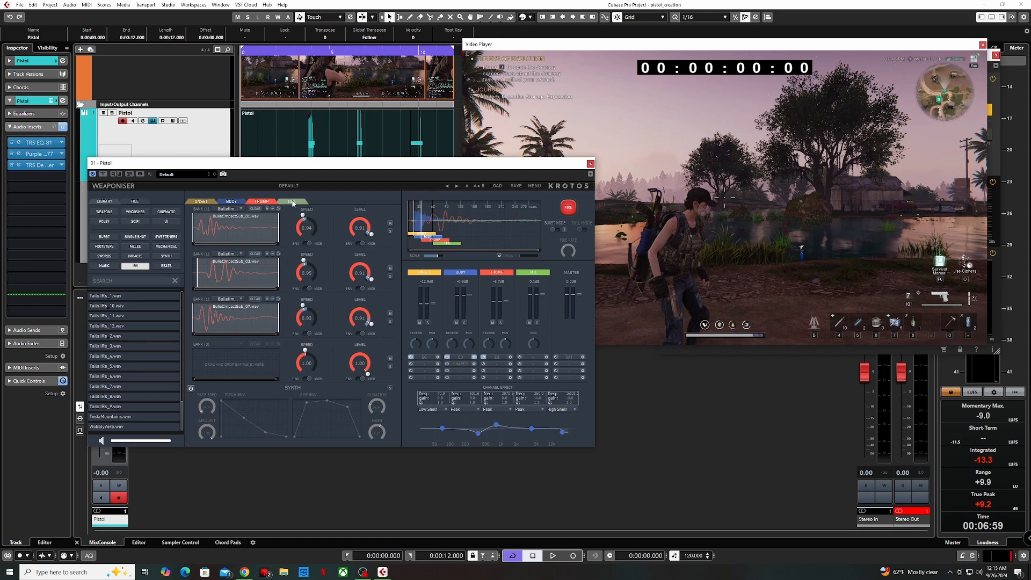
pyautogui.click(228, 203)
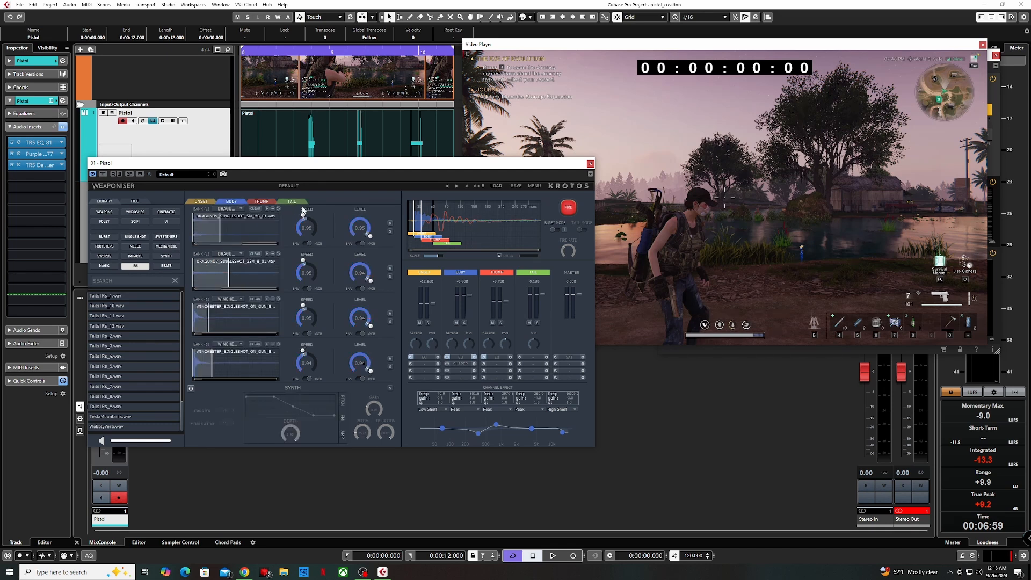
pyautogui.click(213, 202)
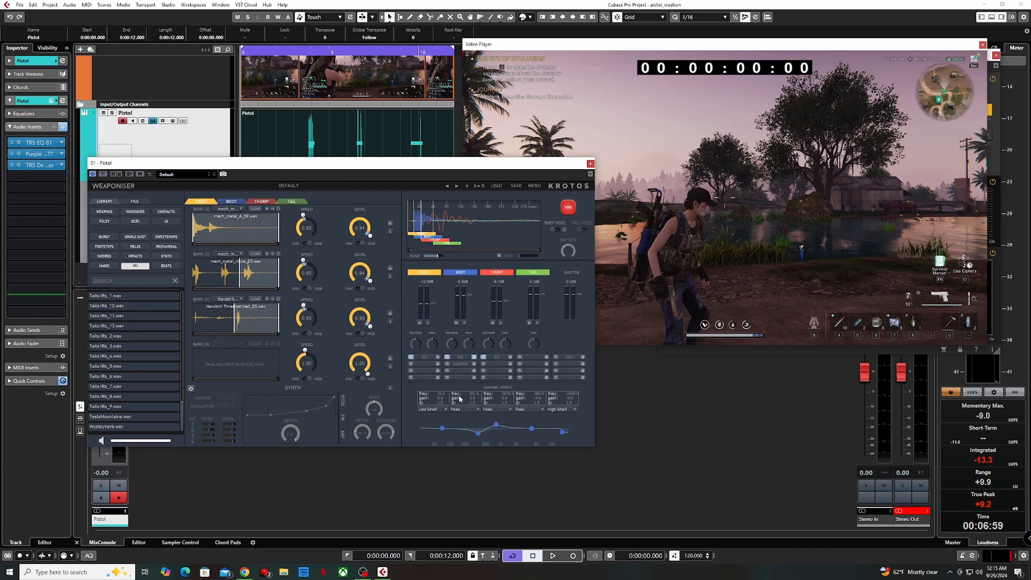
# - Display the EQ bands of the Onset layer and those of the Body layer to examine their curves
pyautogui.click(438, 357)
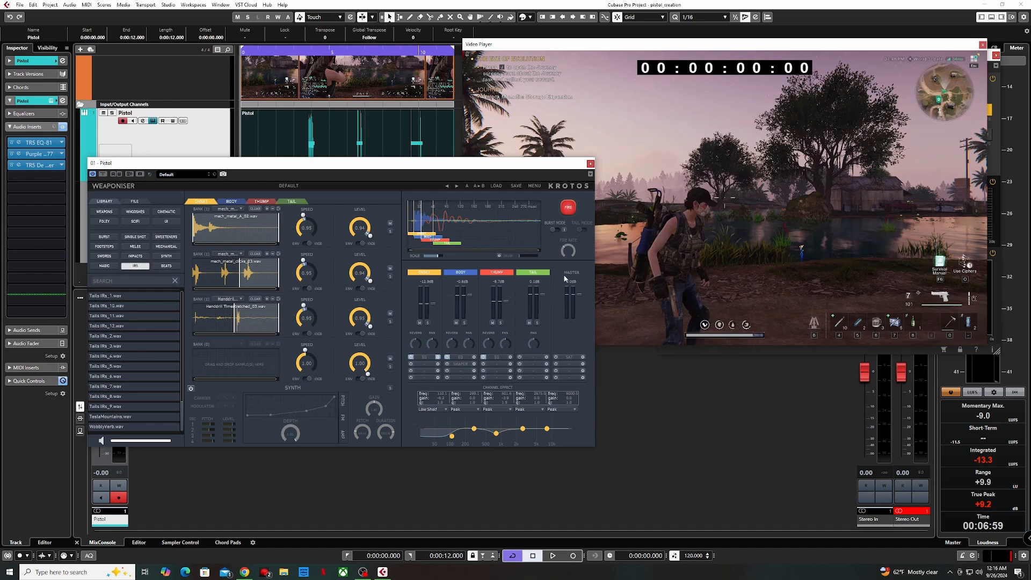
pyautogui.moveTo(465, 165); pyautogui.dragTo(461, 162)
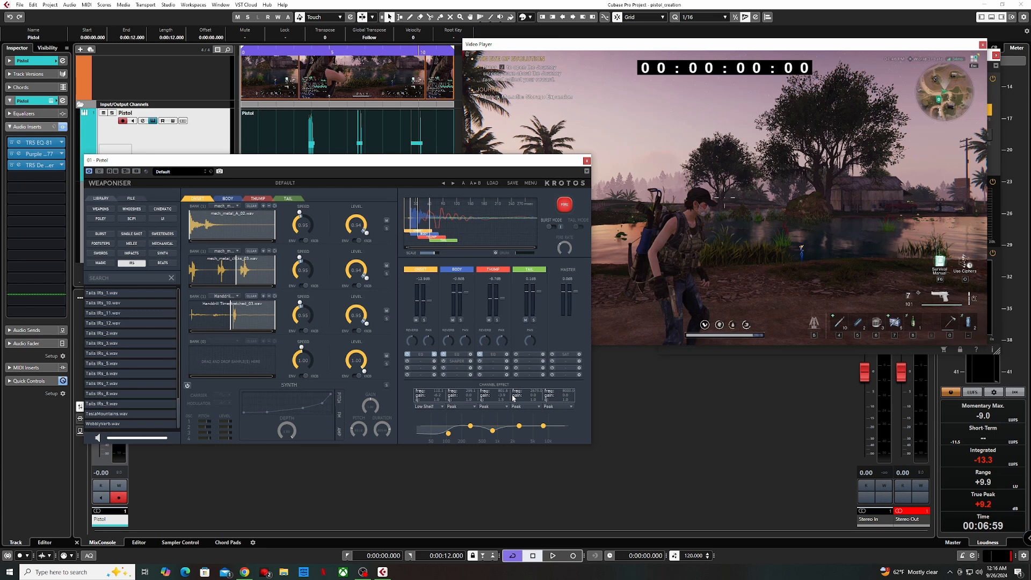
pyautogui.click(470, 355)
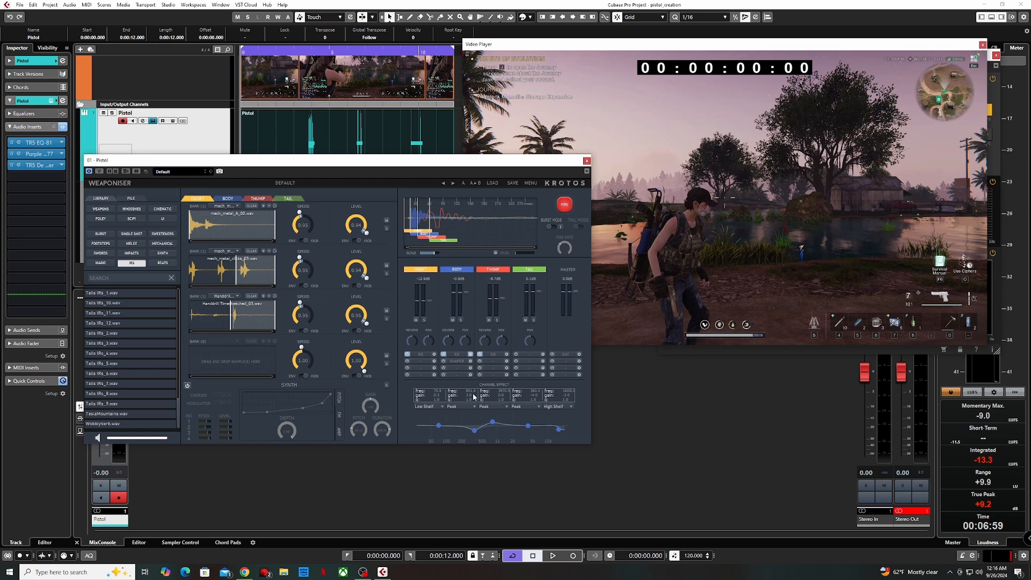
pyautogui.moveTo(472, 394); pyautogui.dragTo(473, 415)
pyautogui.moveTo(343, 160); pyautogui.dragTo(356, 158)
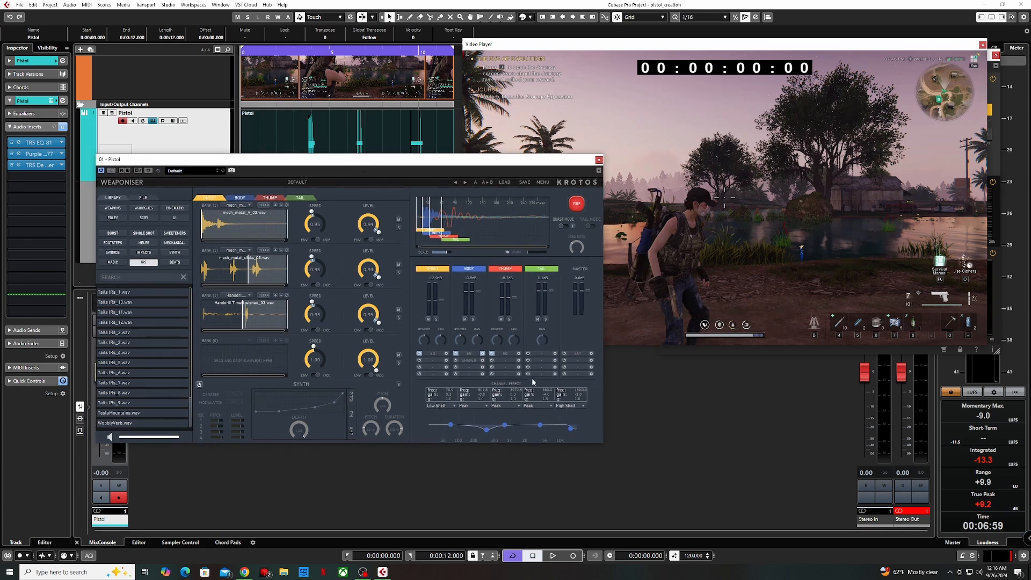
# - Show the Thump layer's EQ and pull its lowest low-shelf band down to cut the deepest frequencies
pyautogui.click(519, 354)
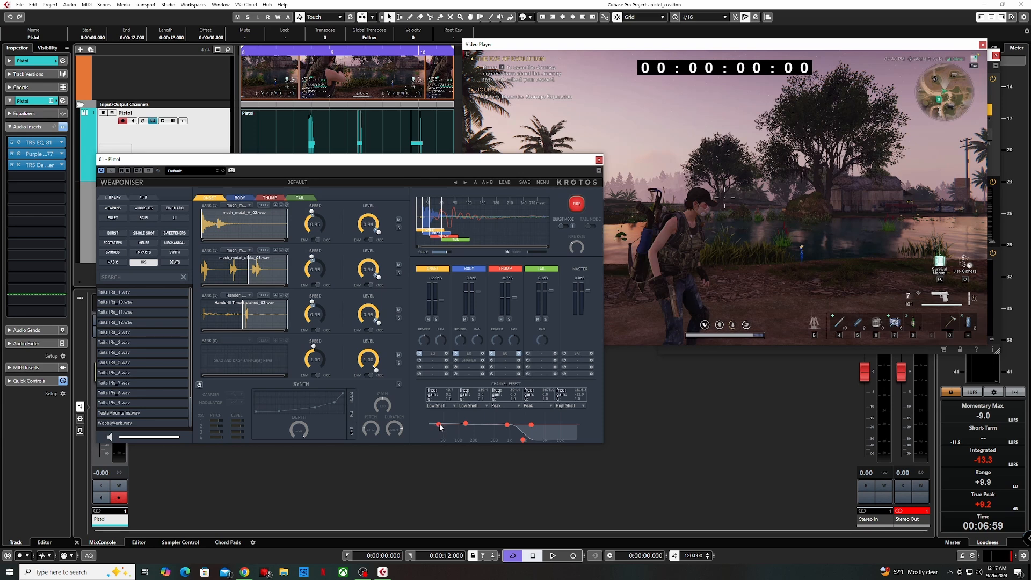
pyautogui.moveTo(439, 424); pyautogui.dragTo(430, 446)
pyautogui.moveTo(328, 166); pyautogui.dragTo(362, 167)
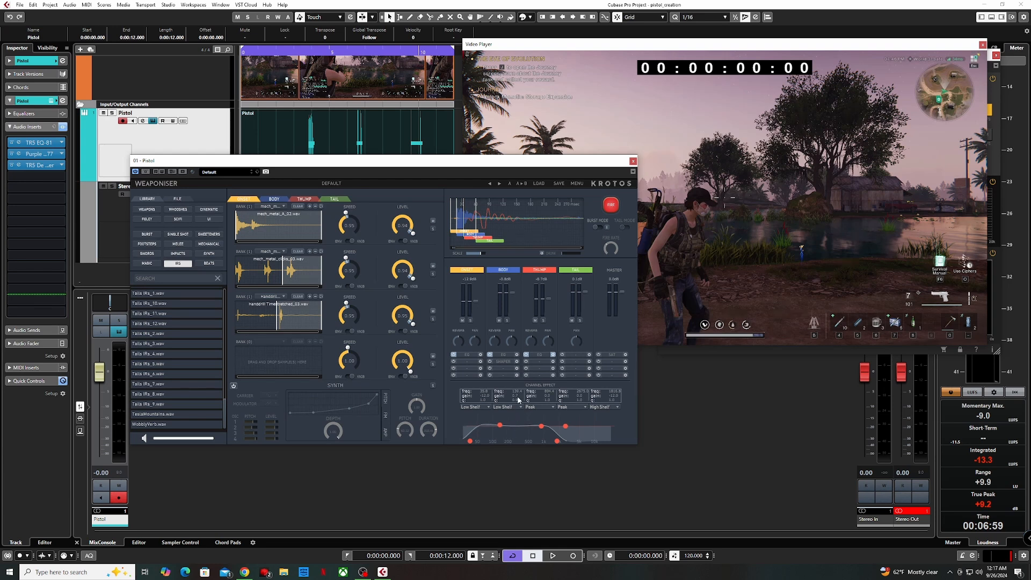
# - Fire the weapon to audition the pistol with the Thump layer's current EQ, and shift the plug-in window slightly
pyautogui.moveTo(517, 403); pyautogui.dragTo(514, 404)
pyautogui.click(612, 207)
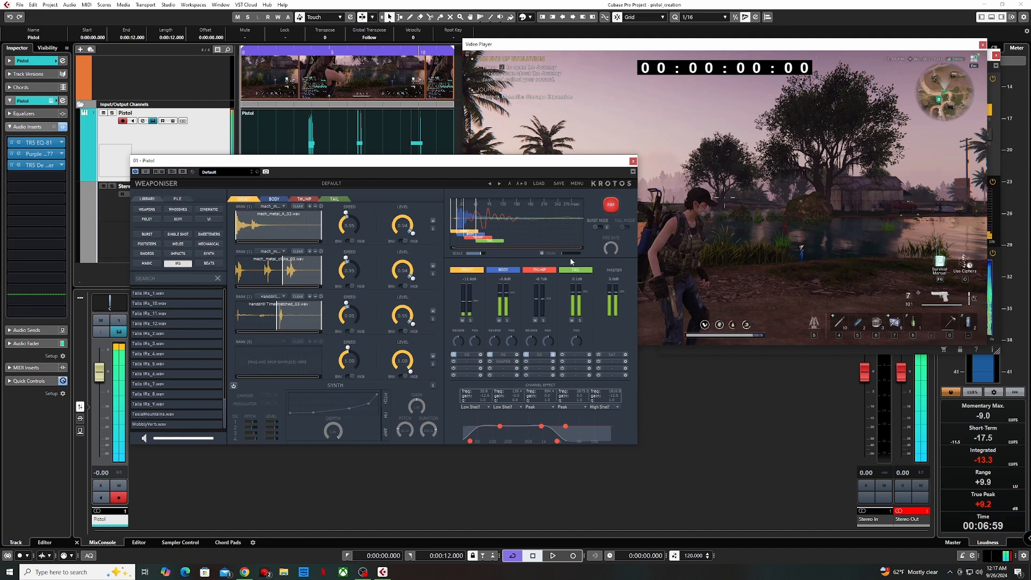
pyautogui.moveTo(496, 166)
pyautogui.mouseDown()
pyautogui.moveTo(465, 169)
pyautogui.moveTo(508, 164)
pyautogui.moveTo(505, 178)
pyautogui.mouseUp()
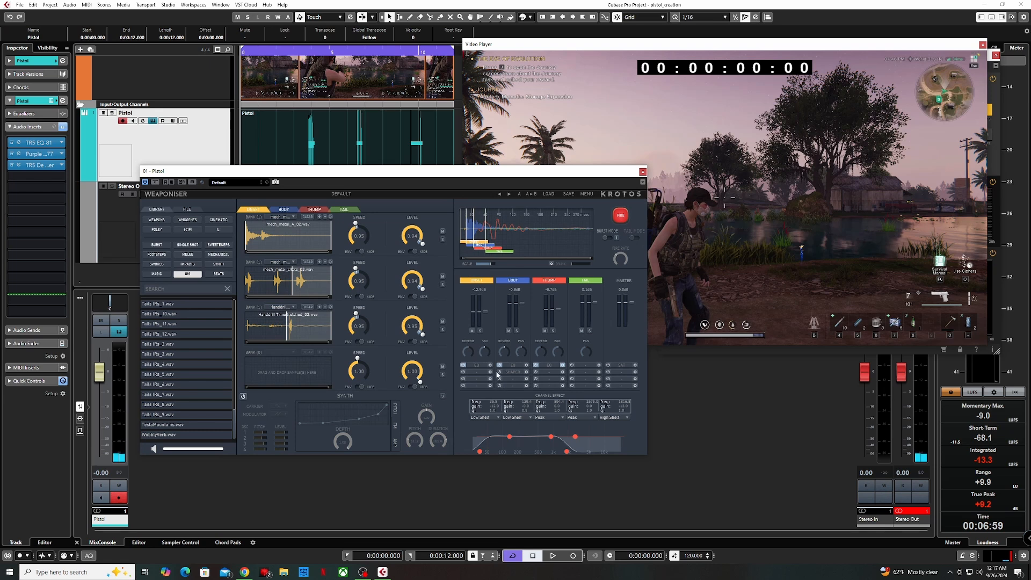
# - Show the Body layer's Shaper controls, look over the alternative effects for that slot, and return to the Body EQ curve
pyautogui.click(527, 372)
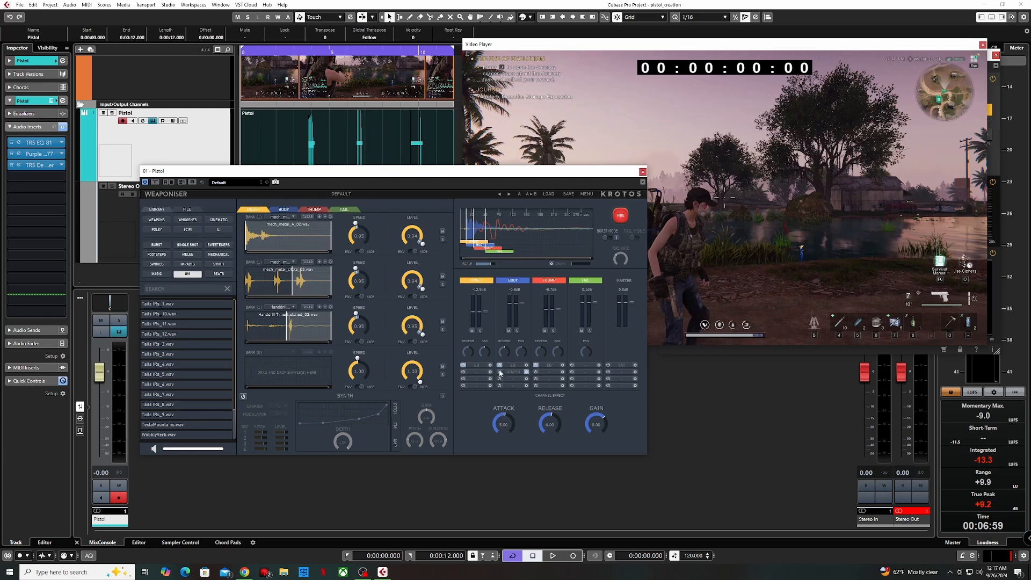
pyautogui.click(515, 373)
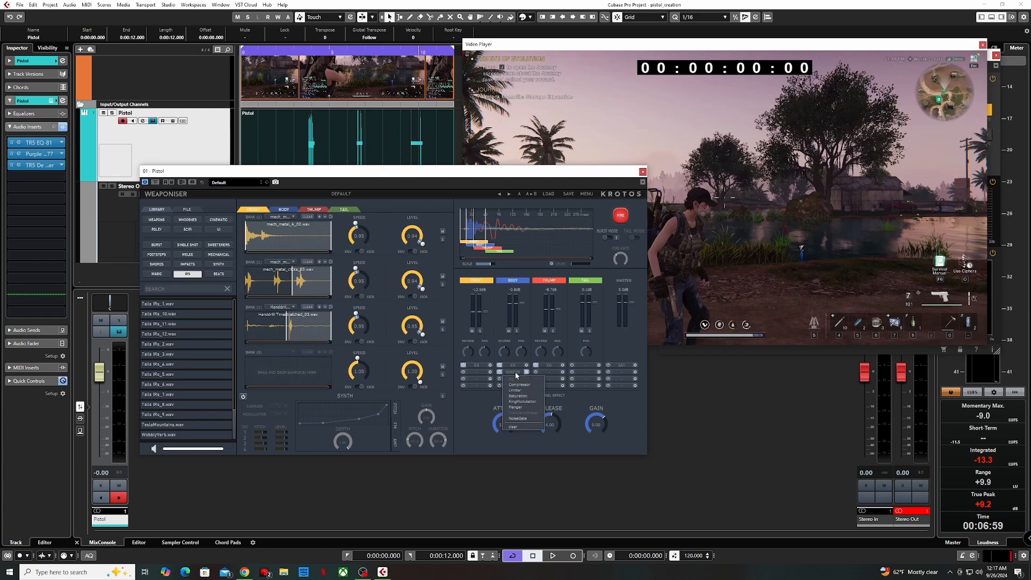
pyautogui.click(515, 373)
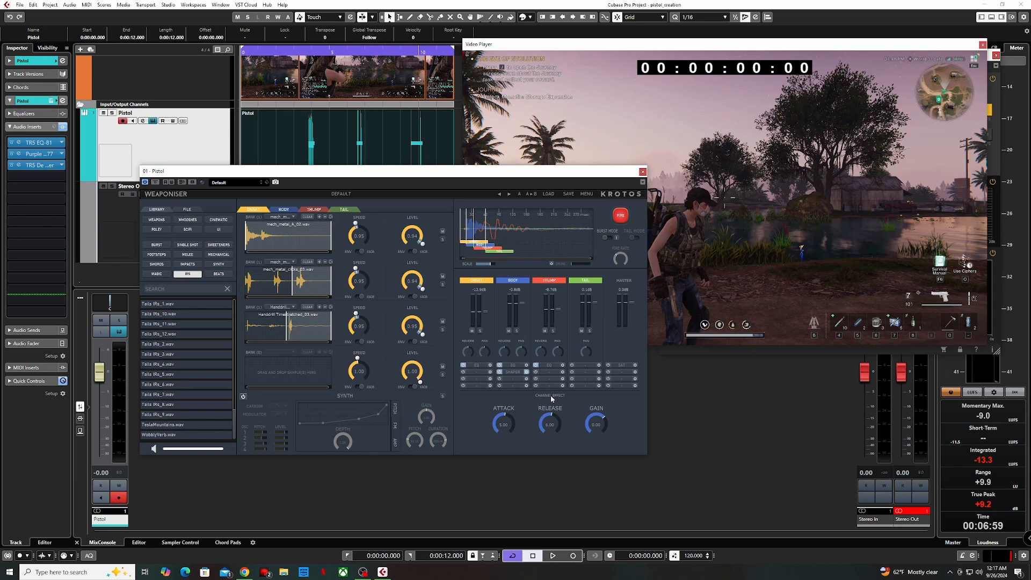
pyautogui.click(516, 367)
pyautogui.click(511, 359)
pyautogui.click(526, 365)
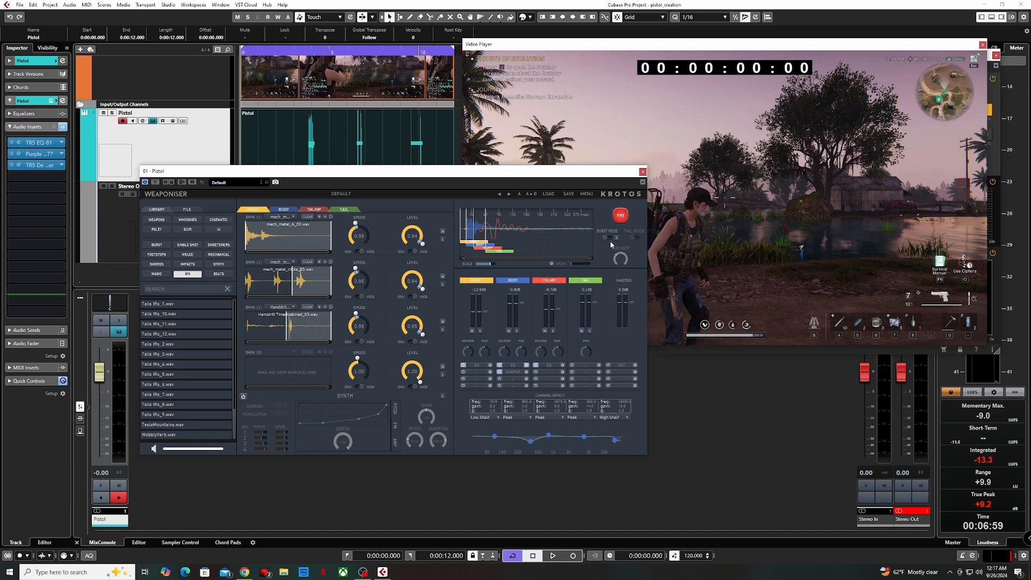
# - Fire the weapon several times to audition the layered pistol with its channel effects
pyautogui.click(620, 218)
pyautogui.click(620, 220)
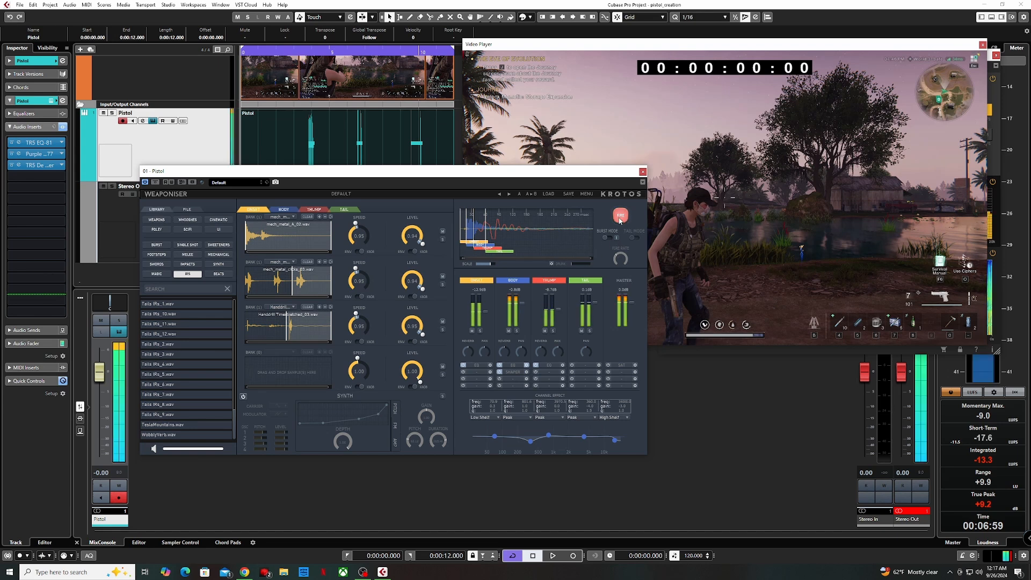
pyautogui.click(620, 220)
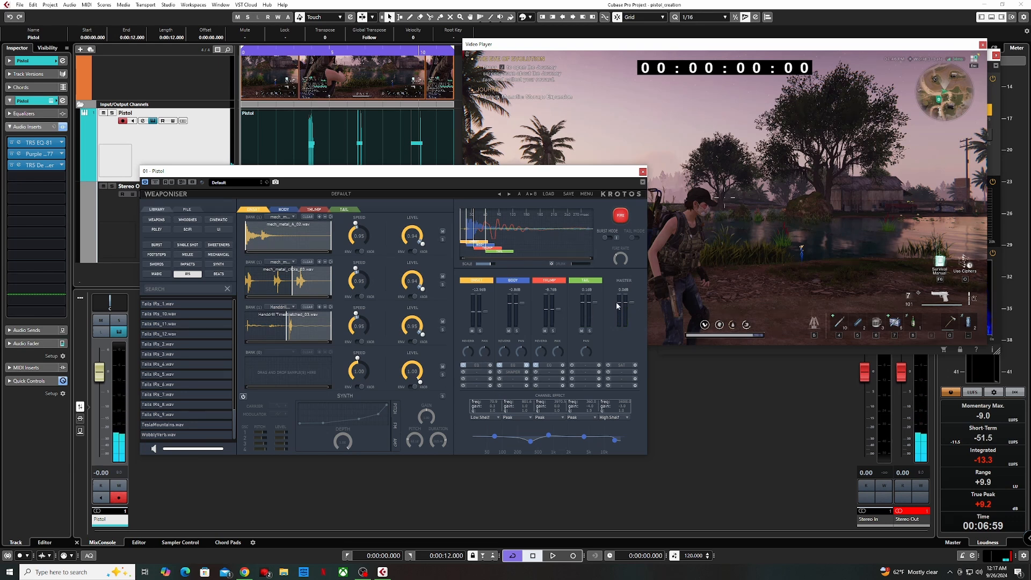
pyautogui.click(621, 217)
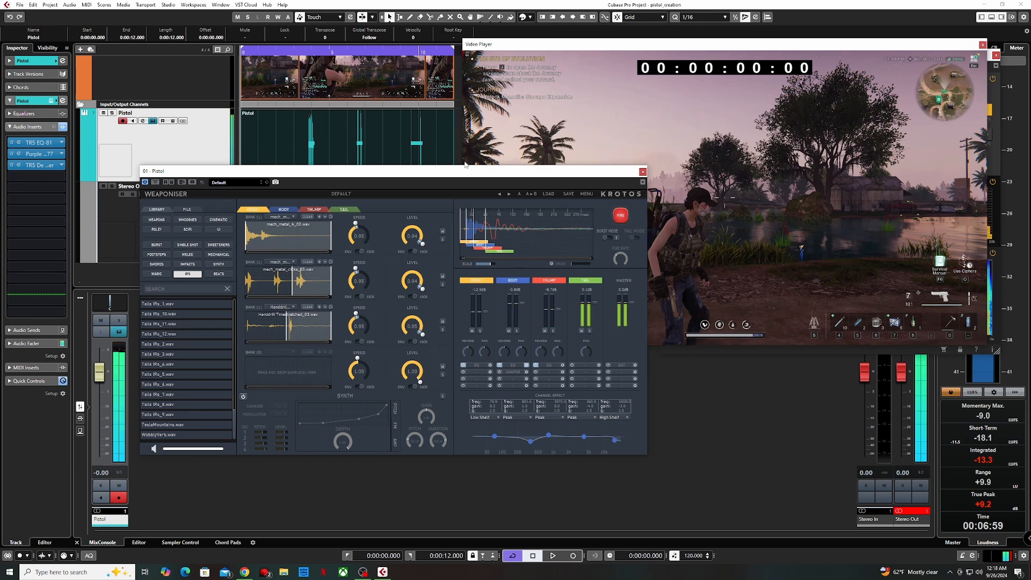
# - Close the Weaponiser window, open the TR5 EQ-81 insert on the Pistol track, and enlarge its window
pyautogui.moveTo(642, 175); pyautogui.dragTo(654, 172)
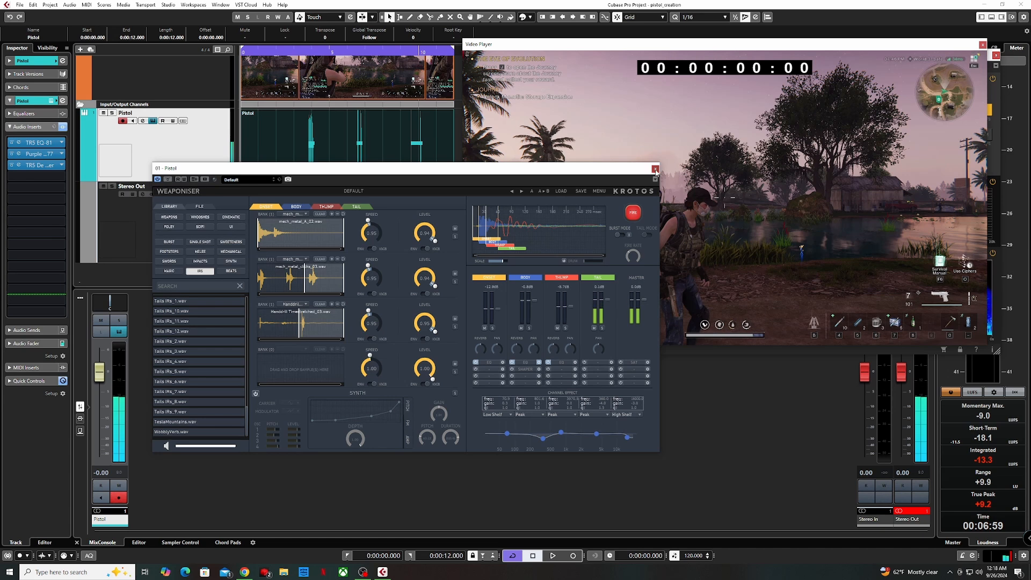
pyautogui.click(655, 170)
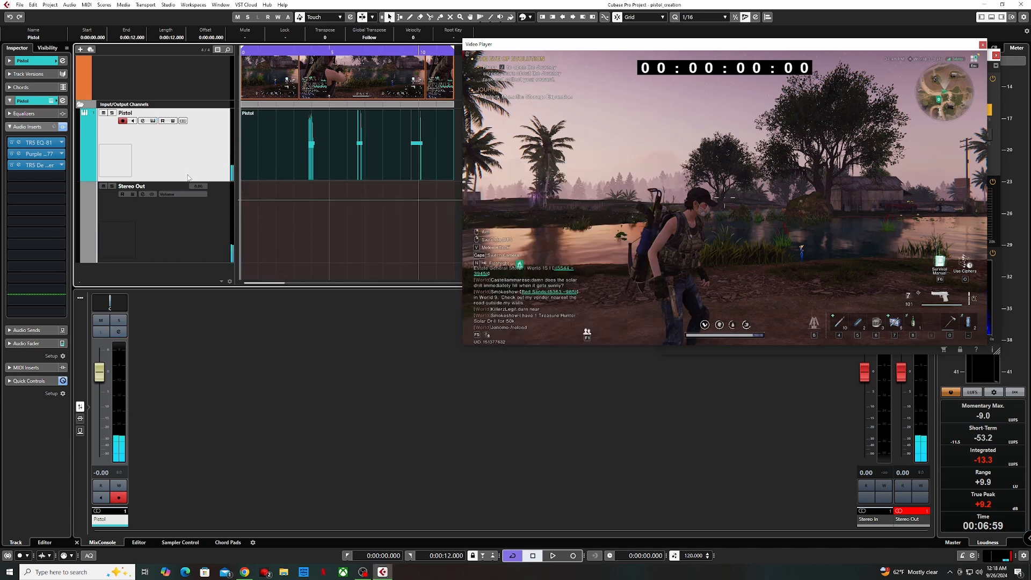
pyautogui.click(38, 142)
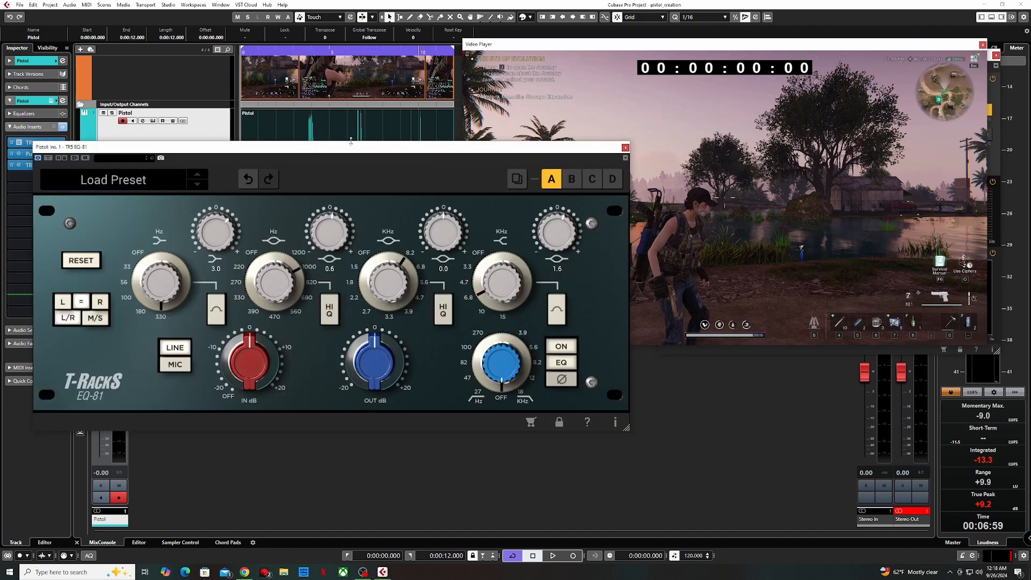
pyautogui.moveTo(338, 148); pyautogui.dragTo(375, 158)
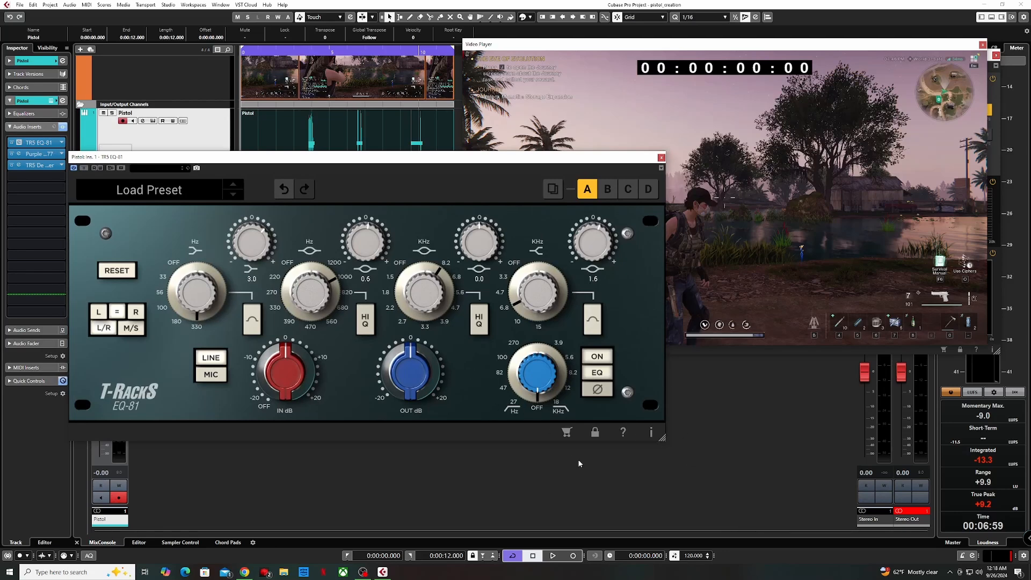
pyautogui.moveTo(663, 438); pyautogui.dragTo(714, 474)
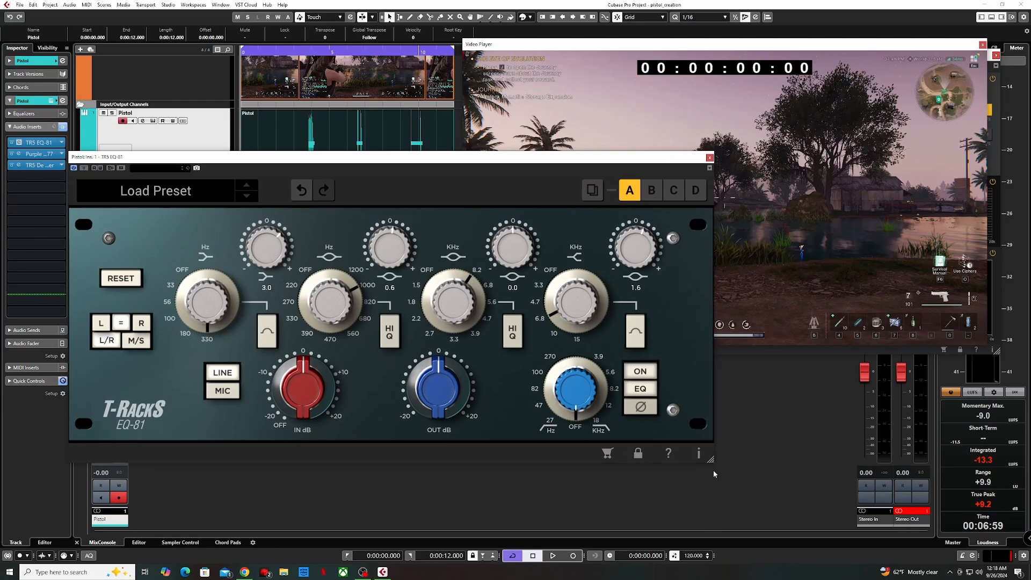
# - Reposition the EQ-81 window and raise the low band's gain to 3.4
pyautogui.moveTo(303, 160)
pyautogui.mouseDown()
pyautogui.moveTo(305, 192)
pyautogui.moveTo(288, 172)
pyautogui.mouseUp()
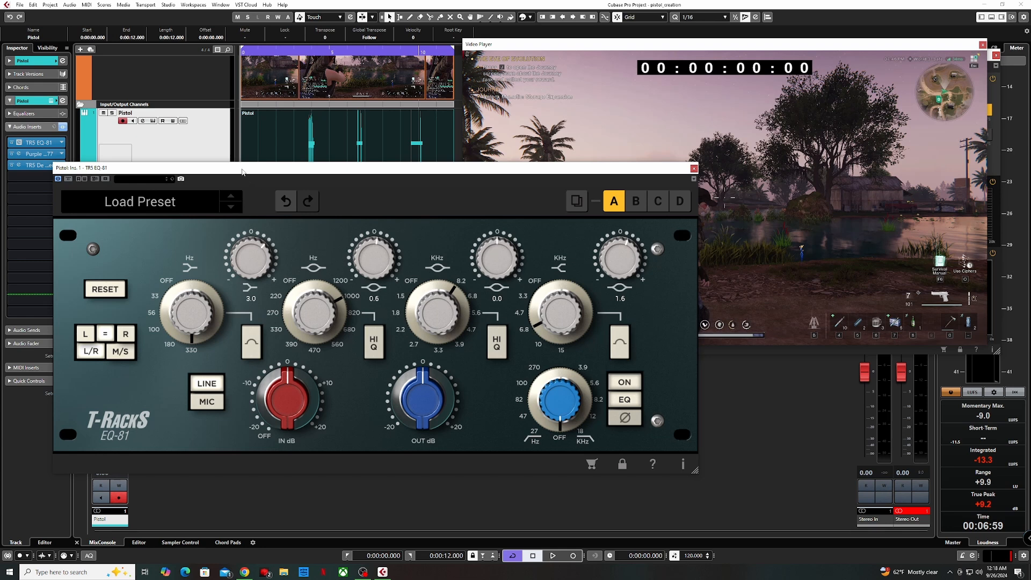
pyautogui.moveTo(247, 169); pyautogui.dragTo(258, 191)
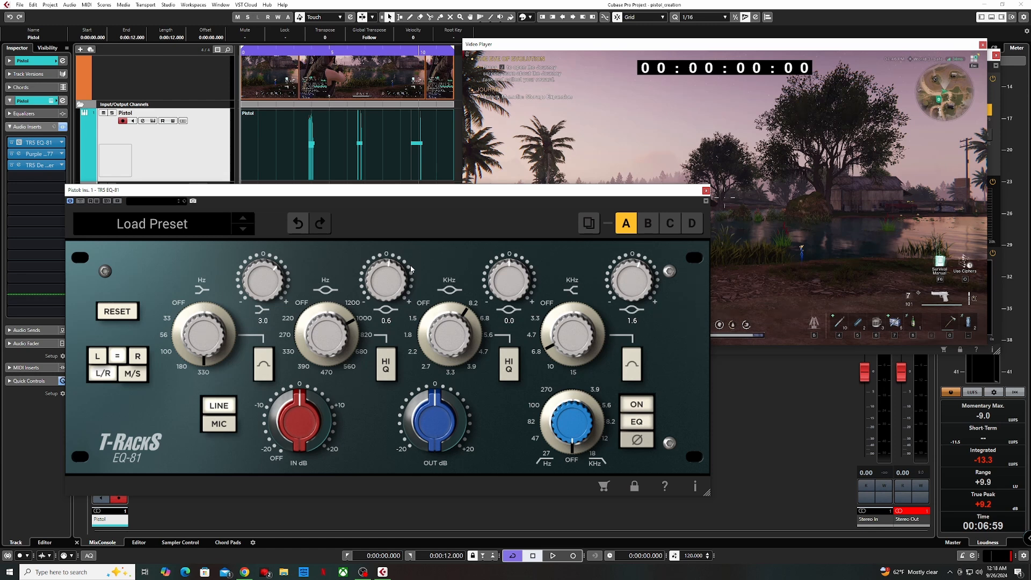
pyautogui.moveTo(435, 194); pyautogui.dragTo(408, 187)
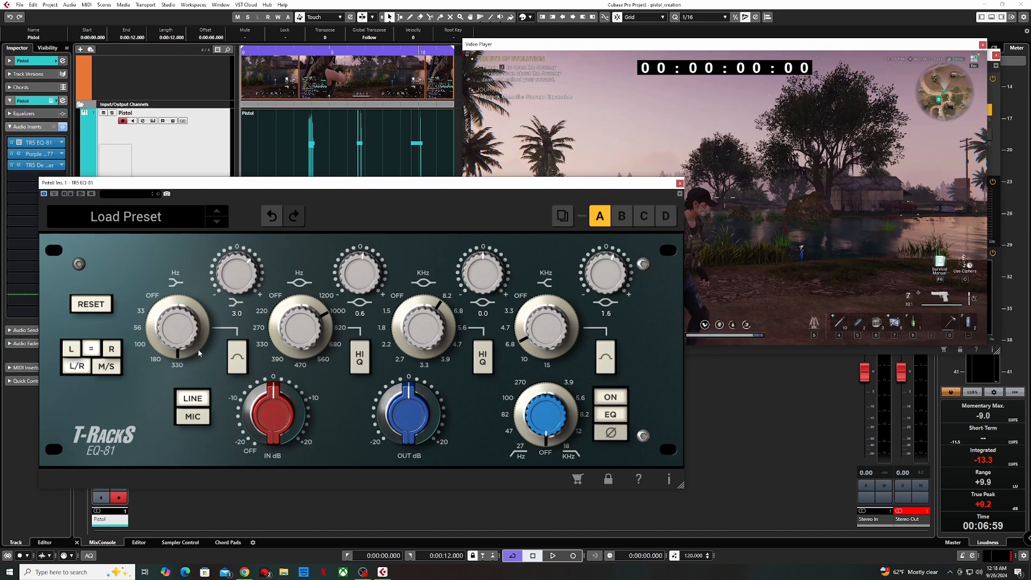
pyautogui.moveTo(357, 190)
pyautogui.mouseDown()
pyautogui.moveTo(350, 178)
pyautogui.moveTo(357, 183)
pyautogui.mouseUp()
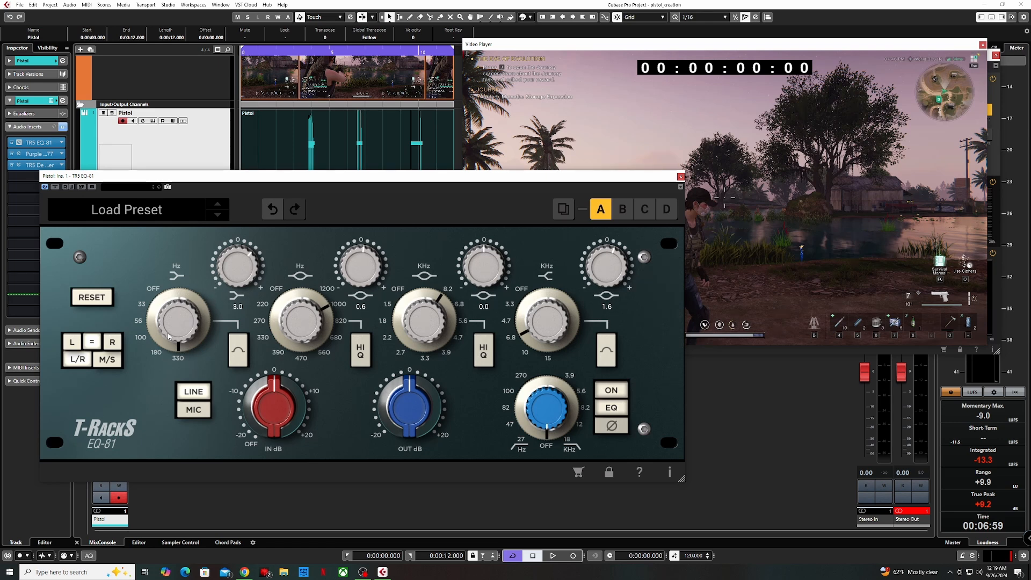
pyautogui.moveTo(236, 271); pyautogui.dragTo(237, 268)
pyautogui.moveTo(378, 176); pyautogui.dragTo(386, 179)
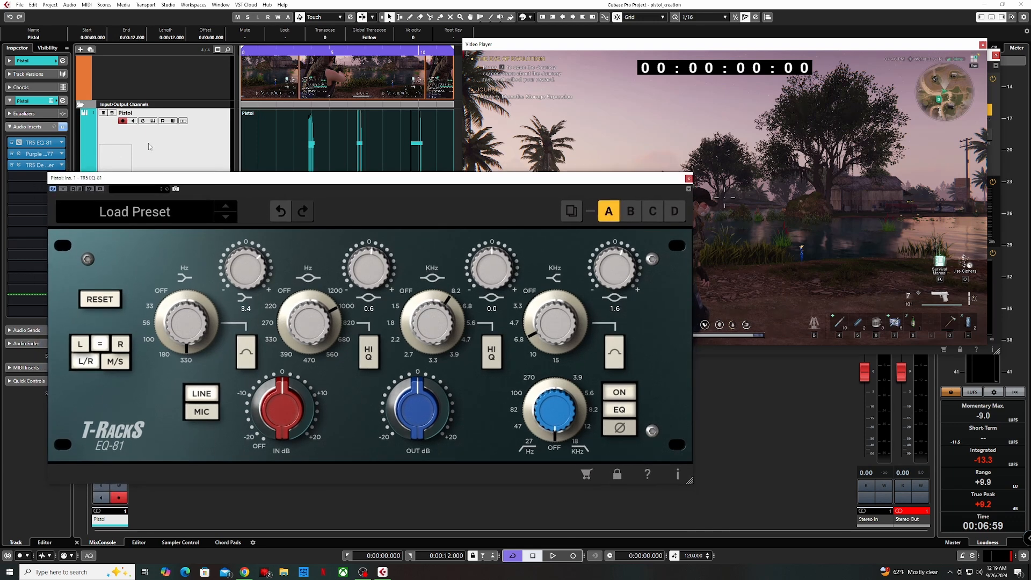
# - Select the Pistol track, reopen its Weaponiser instrument, and arrange it beside the EQ-81 with the fire control accessible
pyautogui.moveTo(214, 179); pyautogui.dragTo(210, 252)
pyautogui.click(180, 214)
pyautogui.click(188, 151)
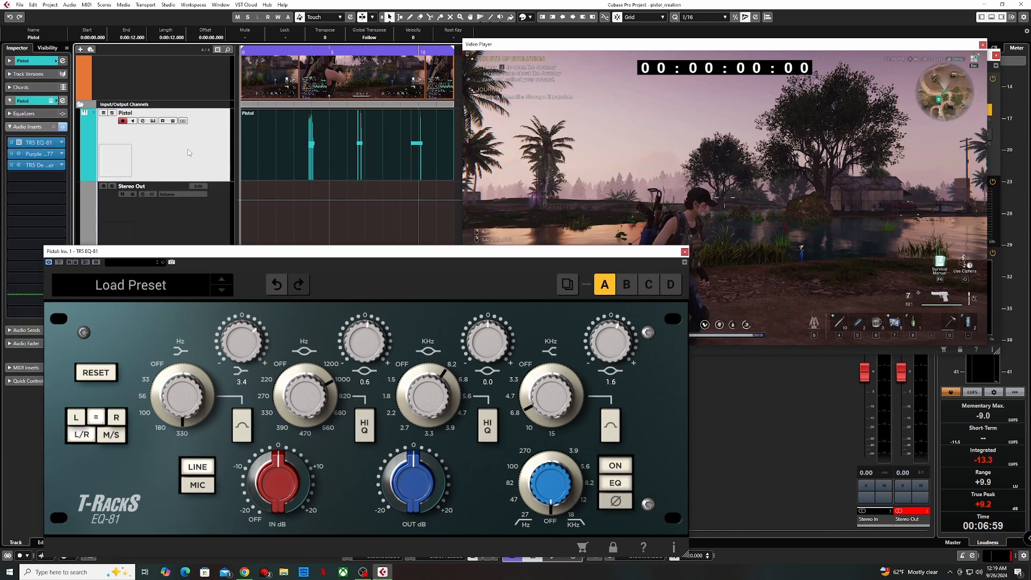
pyautogui.moveTo(204, 254); pyautogui.dragTo(199, 194)
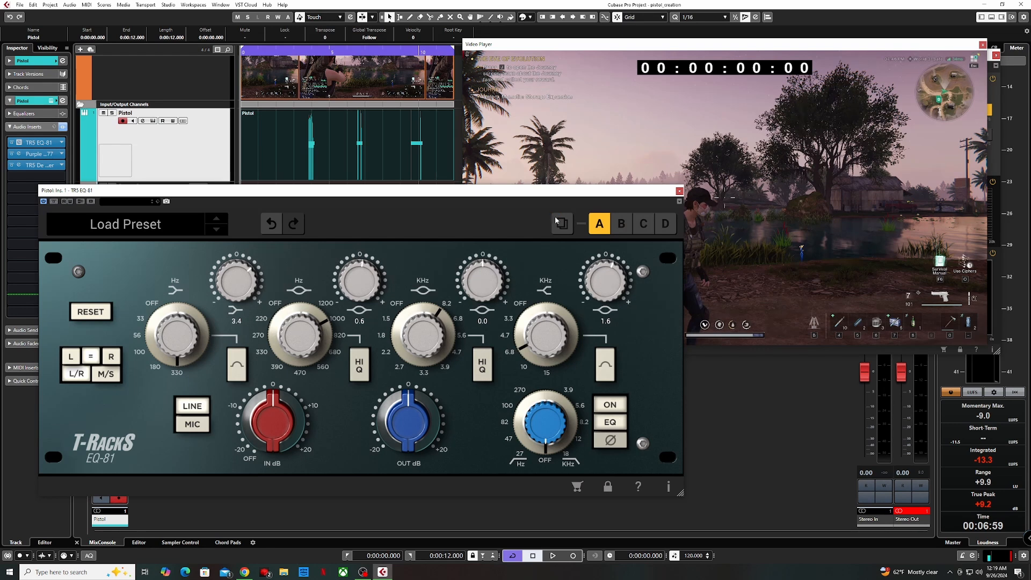
pyautogui.press('F11')
pyautogui.moveTo(462, 167); pyautogui.dragTo(661, 167)
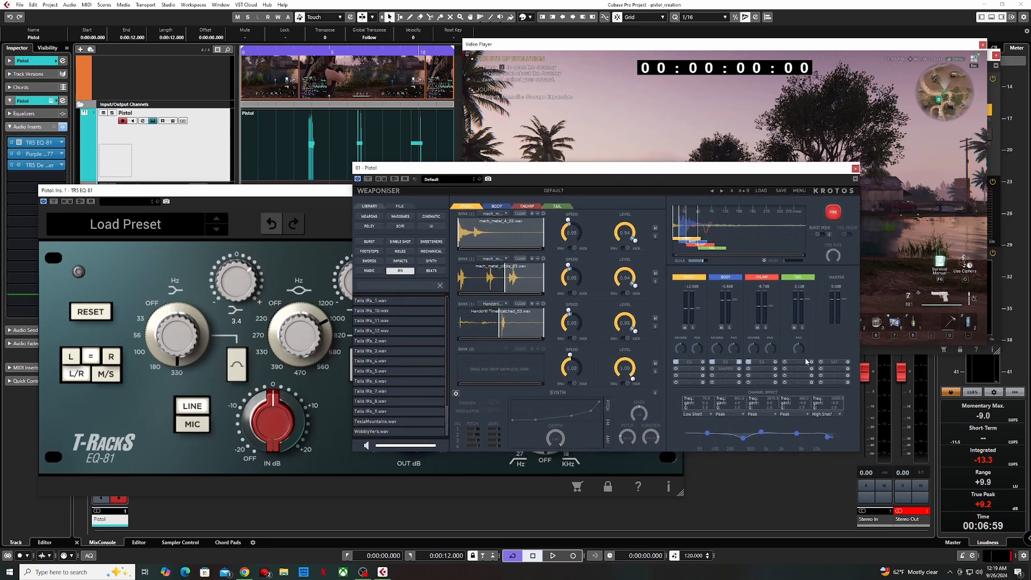
pyautogui.moveTo(318, 190); pyautogui.dragTo(304, 156)
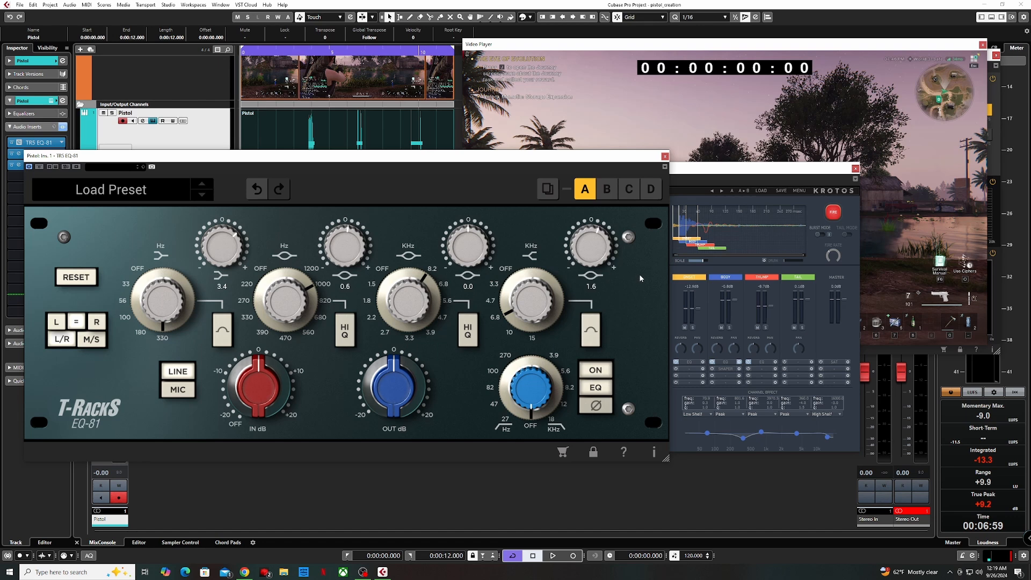
# - Boost the EQ-81 low band's gain to 6.2, firing the weapon before and after to compare the sound
pyautogui.click(833, 213)
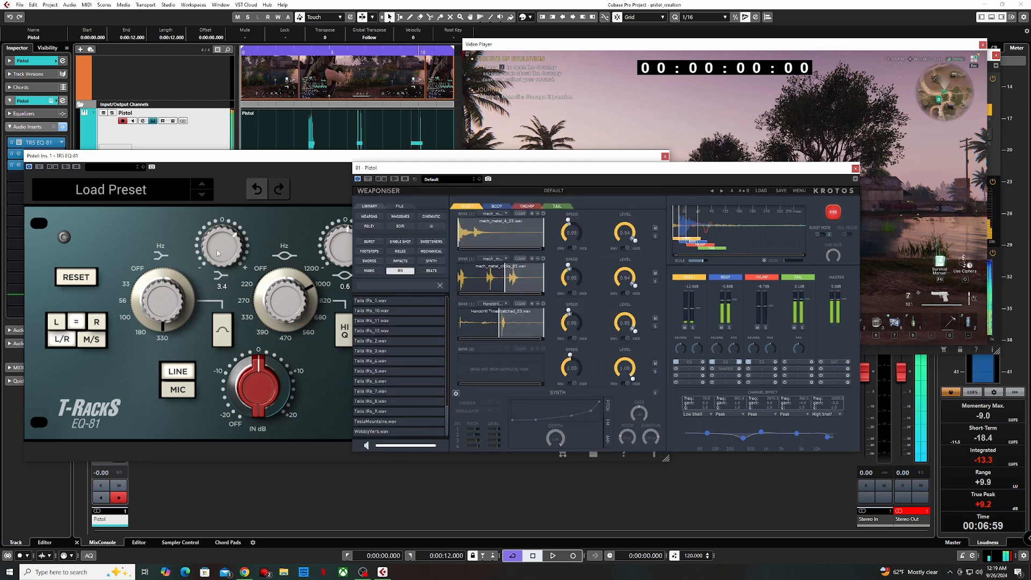
pyautogui.moveTo(218, 253); pyautogui.dragTo(244, 226)
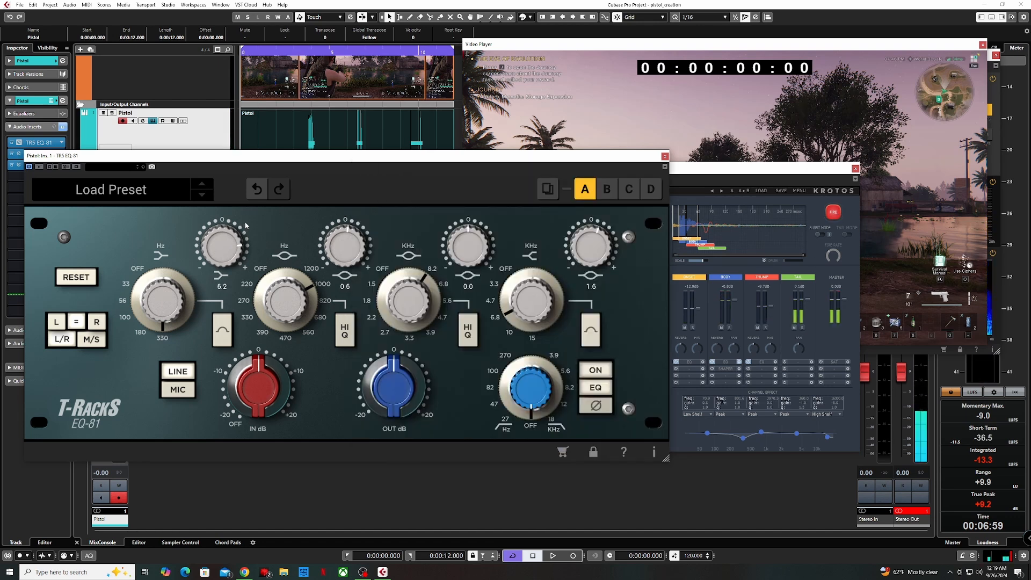
pyautogui.click(836, 215)
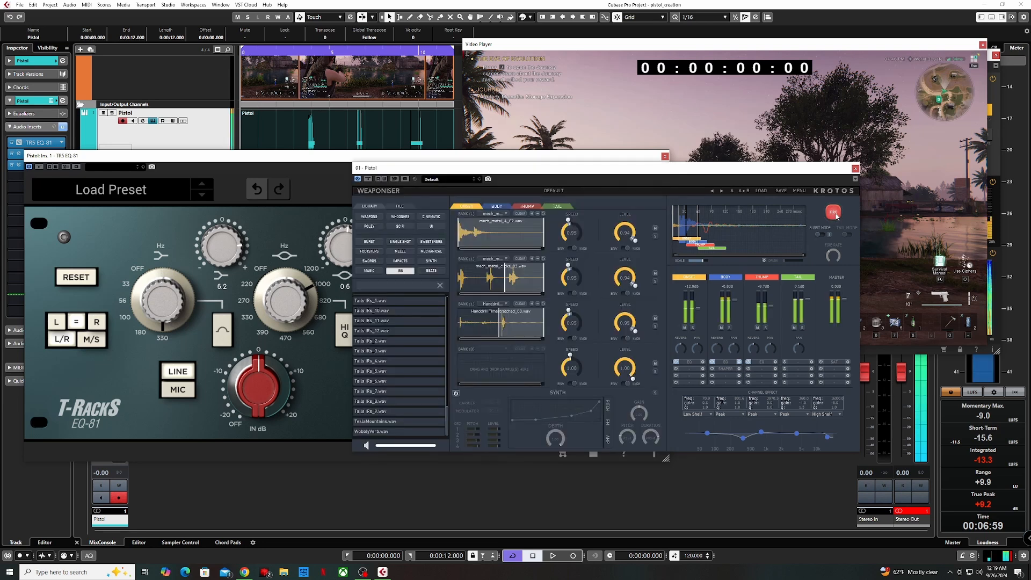
pyautogui.click(835, 214)
pyautogui.click(836, 215)
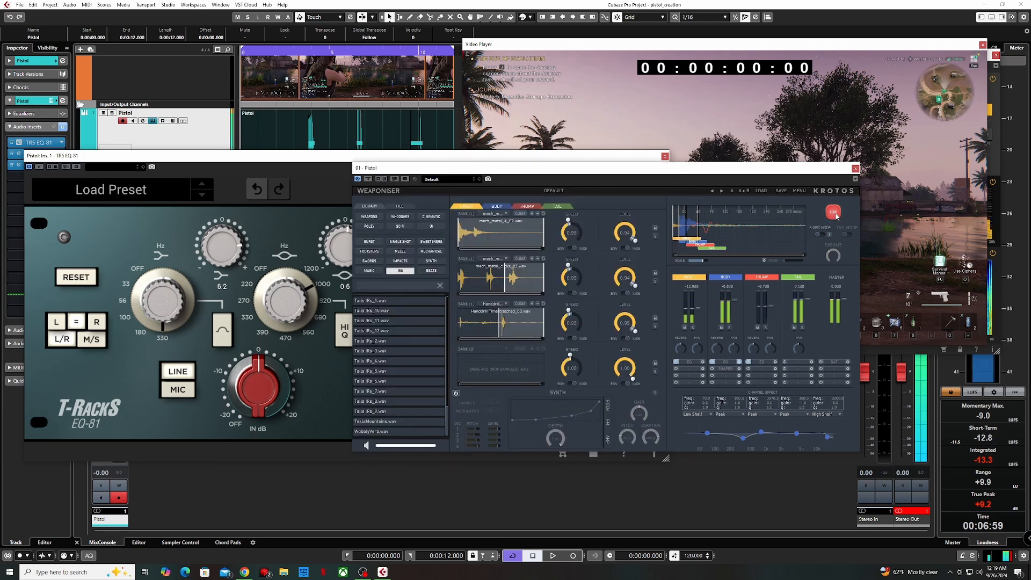
pyautogui.moveTo(307, 156); pyautogui.dragTo(300, 158)
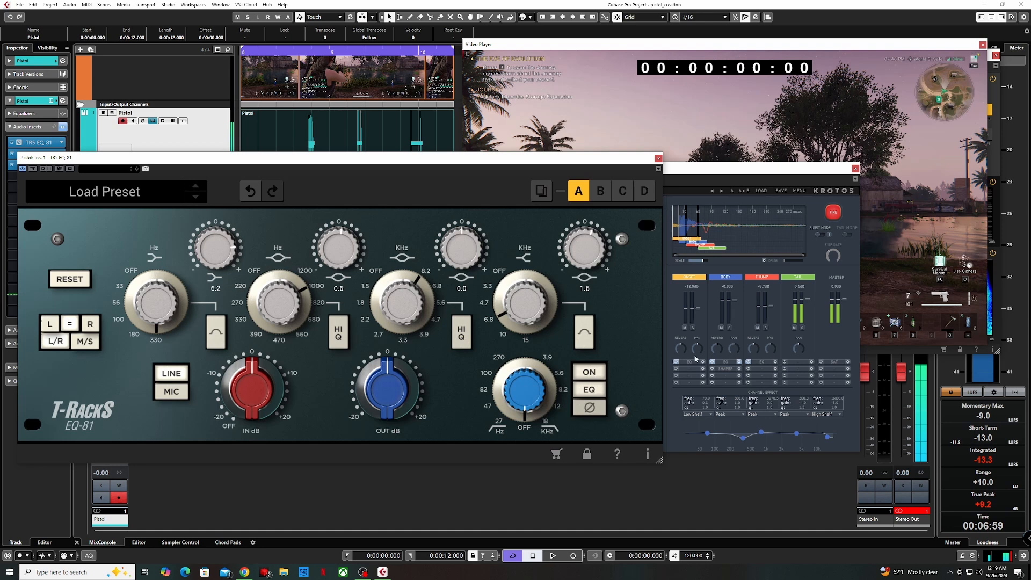
# - Display the Thump layer's EQ in Weaponiser and raise its lowest low-shelf band to remove the deep low-frequency cut
pyautogui.click(776, 273)
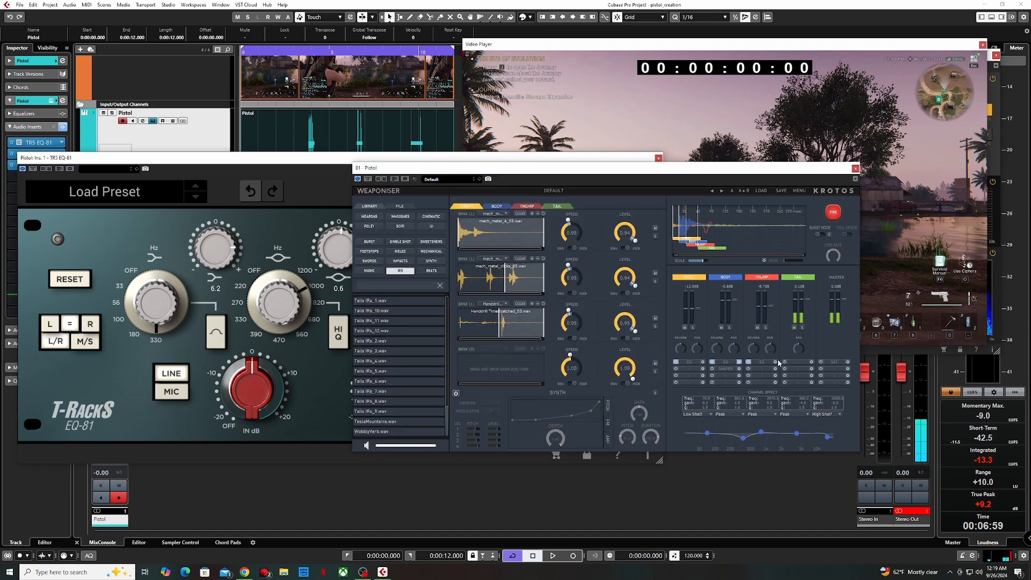
pyautogui.moveTo(596, 169); pyautogui.dragTo(510, 166)
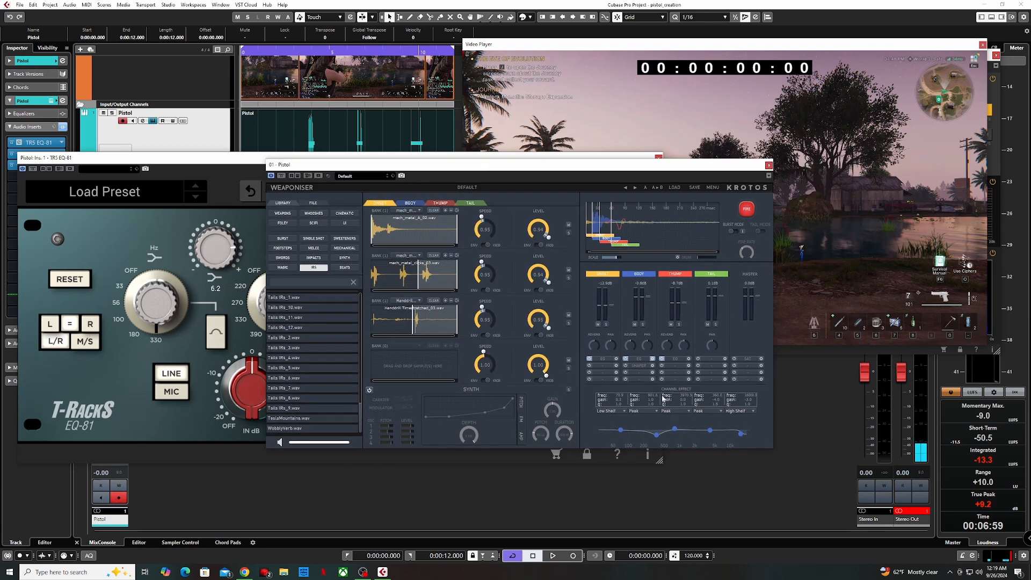
pyautogui.click(689, 359)
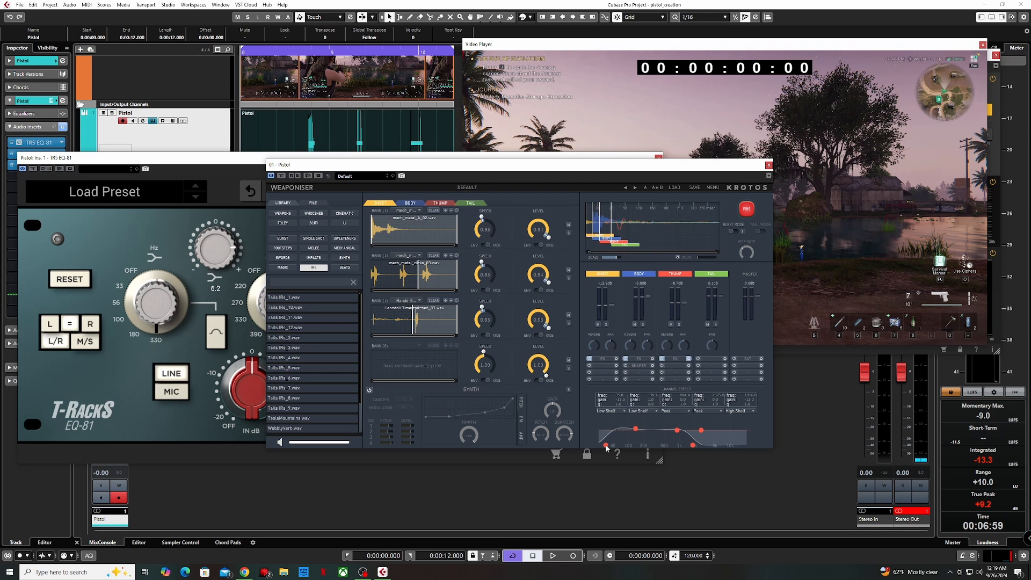
pyautogui.moveTo(606, 447); pyautogui.dragTo(591, 433)
# - Move Weaponiser clear of the EQ-81 and lower the EQ-81 low band's gain to 3.2
pyautogui.moveTo(660, 169); pyautogui.dragTo(821, 180)
pyautogui.moveTo(374, 156); pyautogui.dragTo(382, 150)
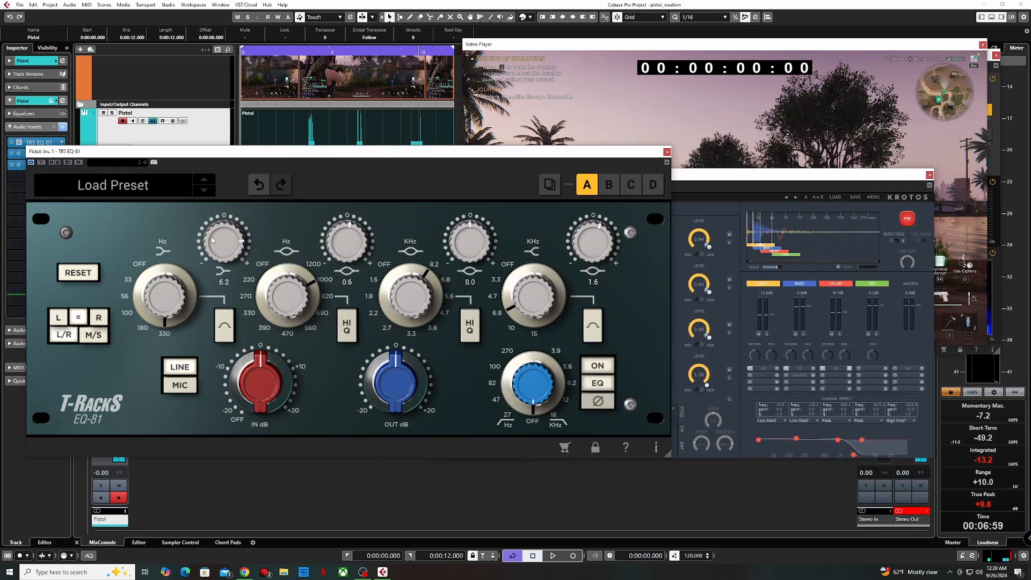
pyautogui.moveTo(213, 240); pyautogui.dragTo(191, 267)
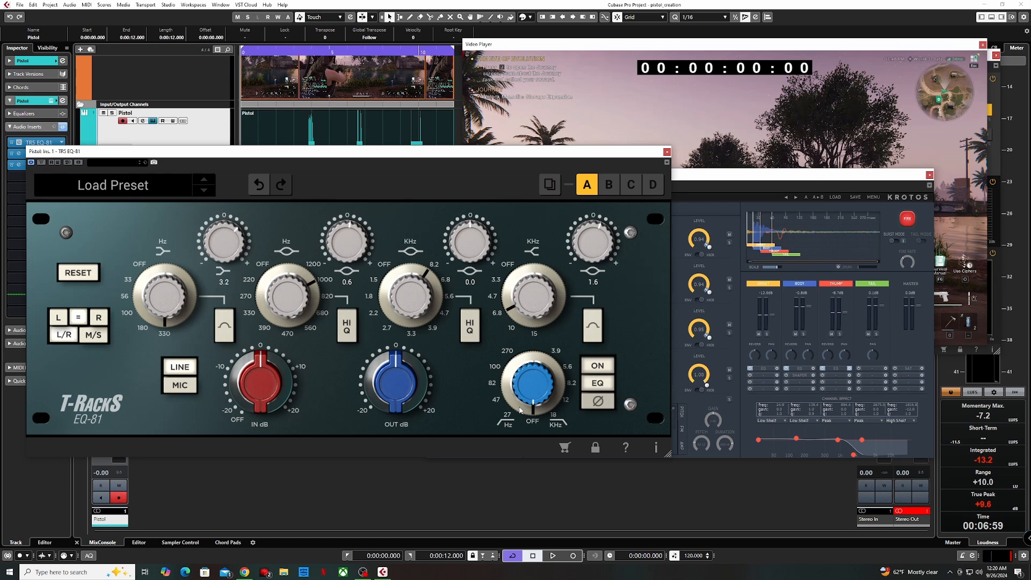
# - Try the EQ-81's high-pass filter at about 47 Hz, turn it back toward off, and fire the weapon
pyautogui.moveTo(524, 405); pyautogui.dragTo(499, 373)
pyautogui.moveTo(521, 152); pyautogui.dragTo(513, 159)
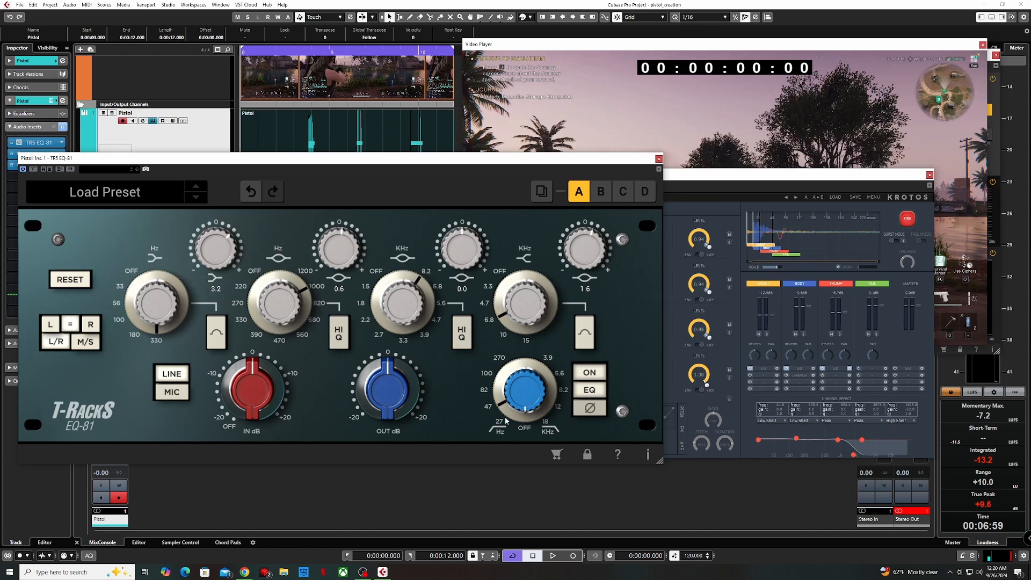
pyautogui.moveTo(510, 415); pyautogui.dragTo(524, 433)
pyautogui.click(907, 219)
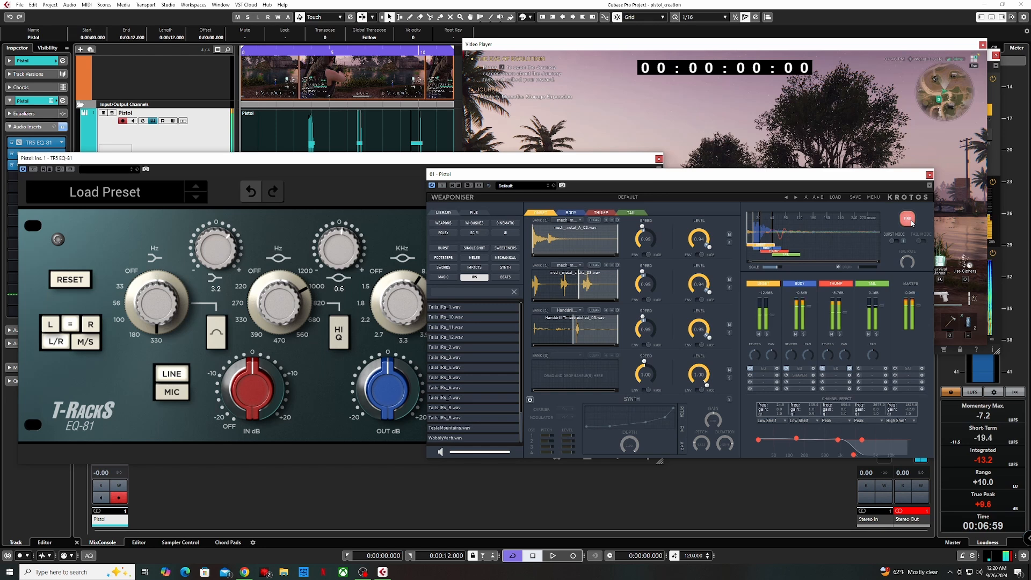
# - Fire the weapon repeatedly to audition the pistol sound through the EQ-81, checking the EQ settings between shots
pyautogui.click(910, 223)
pyautogui.click(910, 223)
pyautogui.click(911, 222)
pyautogui.click(910, 223)
pyautogui.click(580, 159)
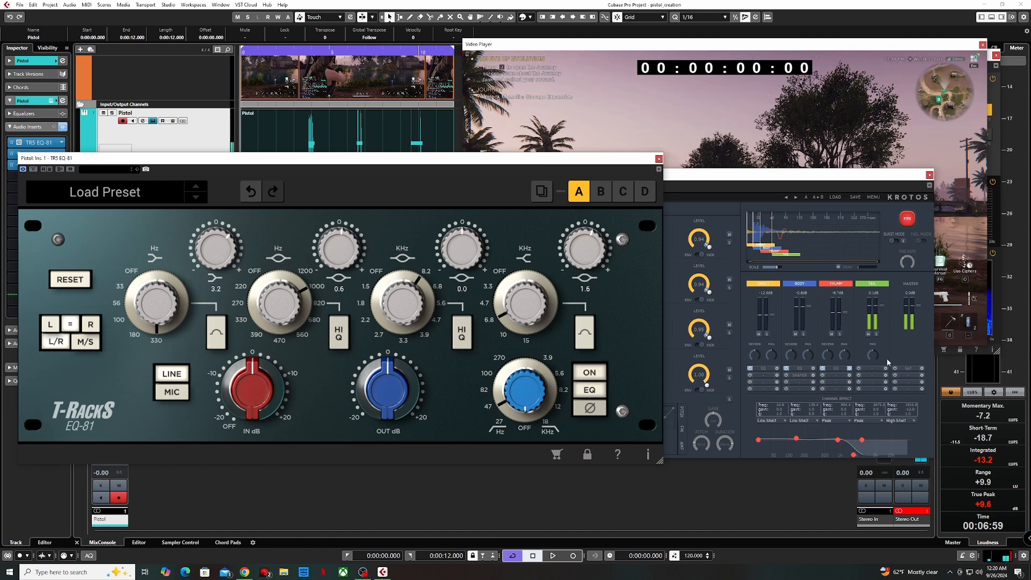
pyautogui.click(907, 223)
pyautogui.click(907, 224)
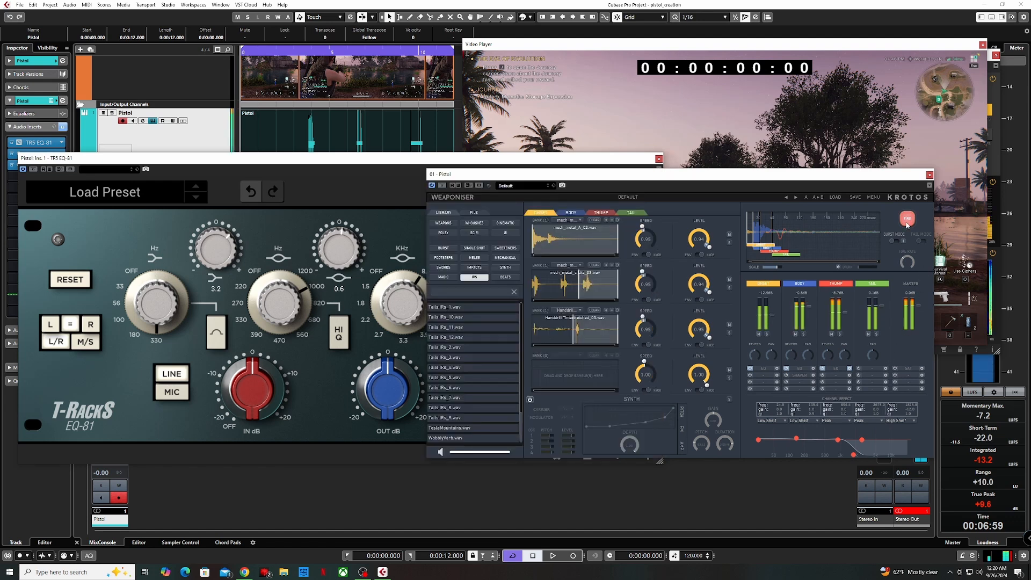
pyautogui.click(907, 225)
pyautogui.click(907, 224)
pyautogui.click(907, 225)
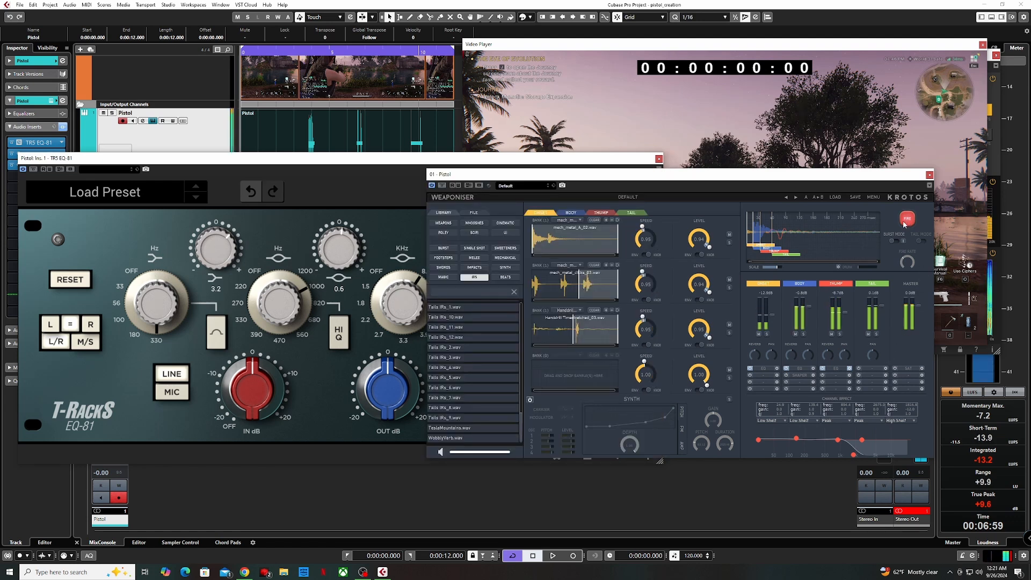
# - Lower the EQ-81's high-pass filter to between 27 and 47 Hz and raise the low band's gain to 4.2, firing the weapon after each change
pyautogui.click(343, 166)
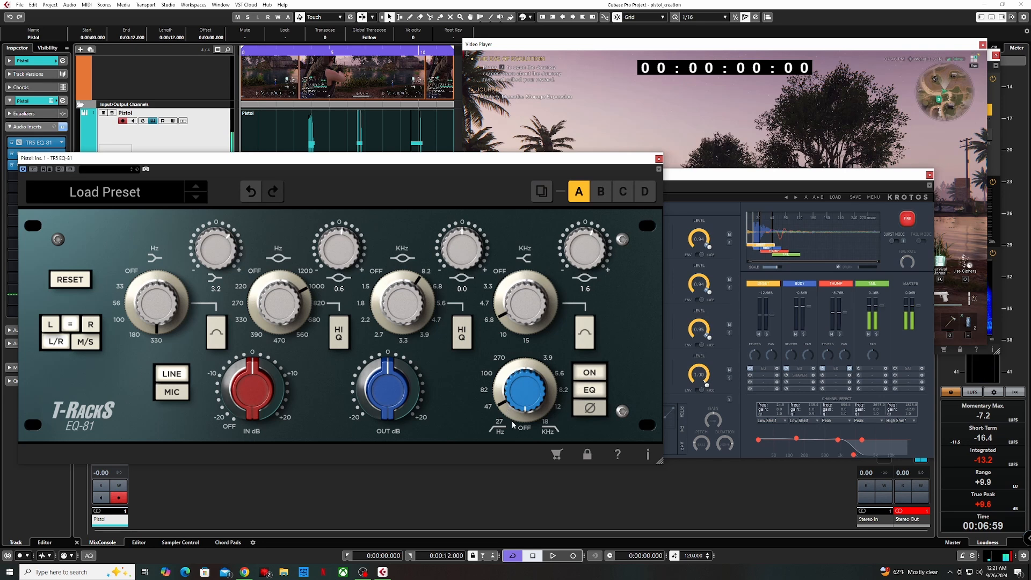
pyautogui.click(908, 220)
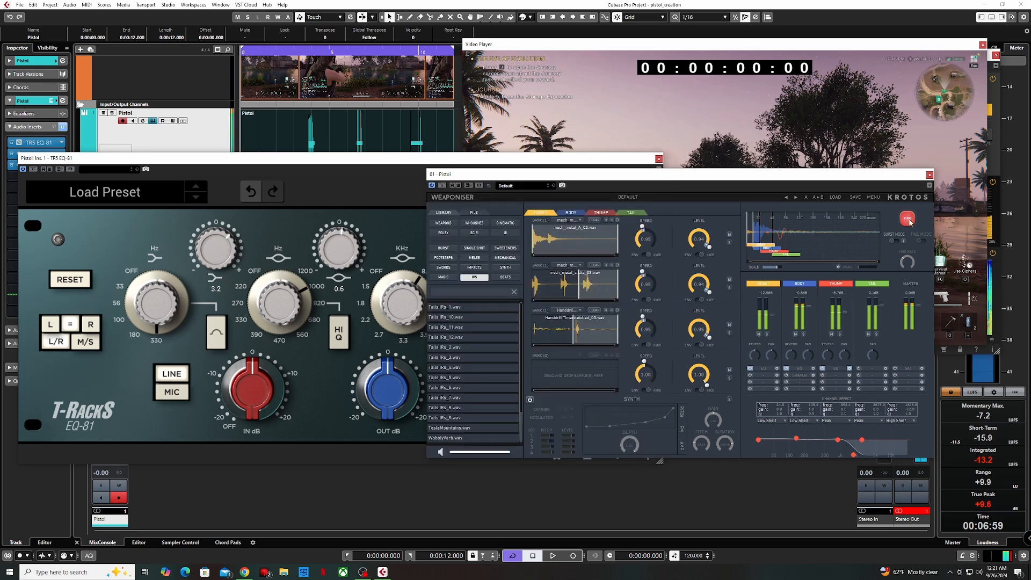
pyautogui.click(217, 243)
pyautogui.moveTo(221, 241); pyautogui.dragTo(230, 234)
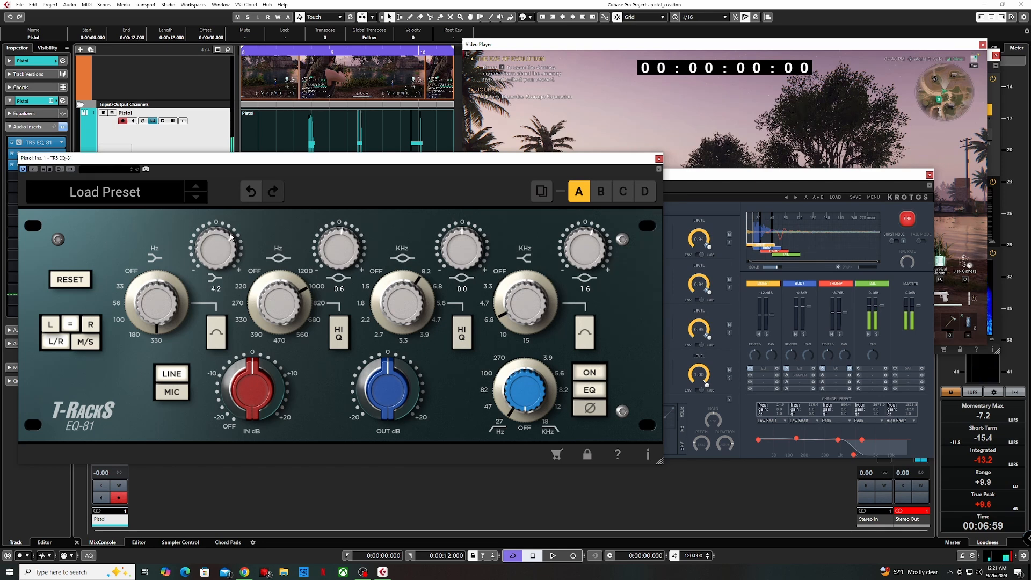
pyautogui.click(907, 218)
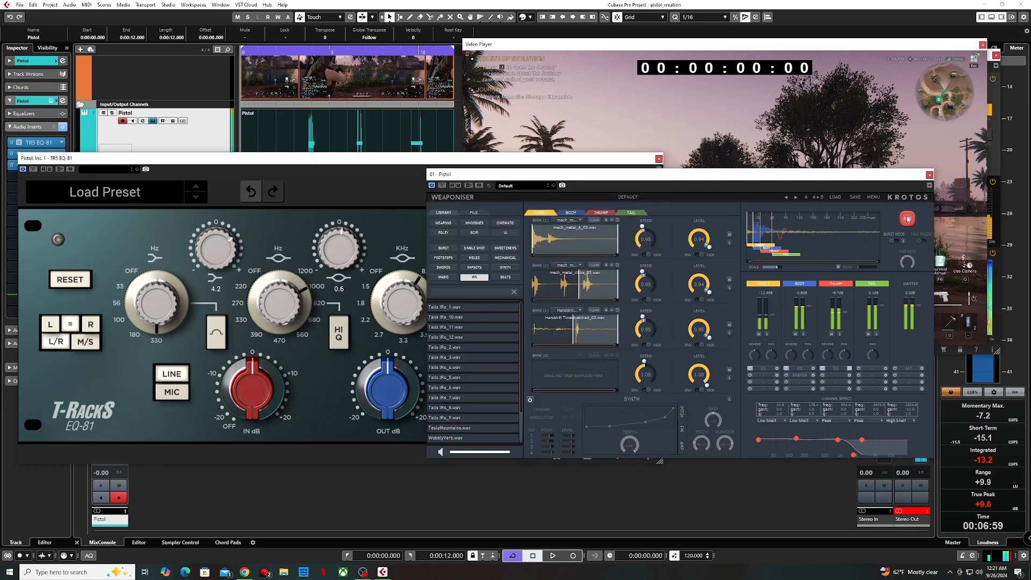
pyautogui.click(907, 219)
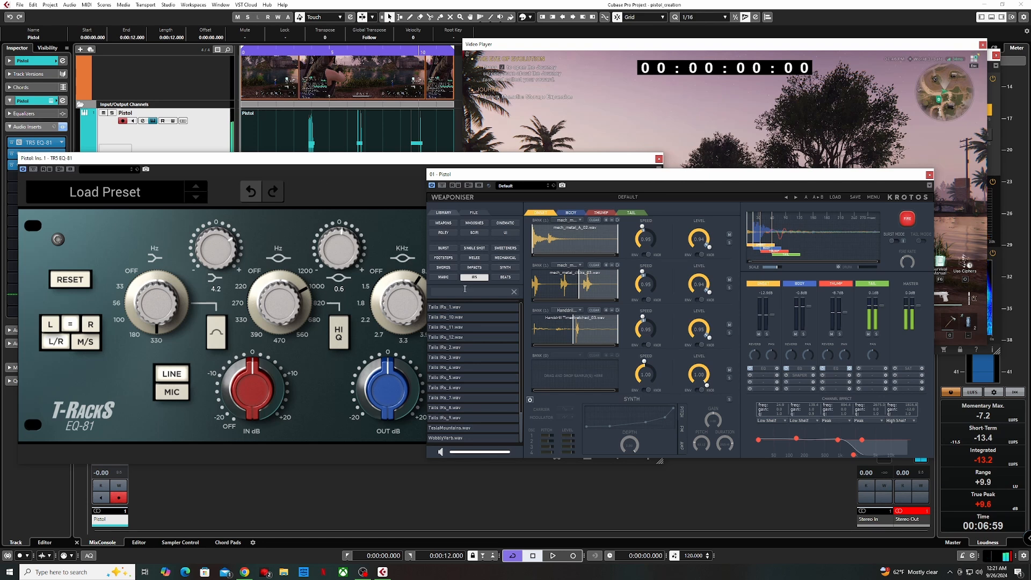
# - Bring the EQ-81 forward and reposition the EQ-81 and Weaponiser windows to uncover the Pistol track's inserts
pyautogui.click(352, 178)
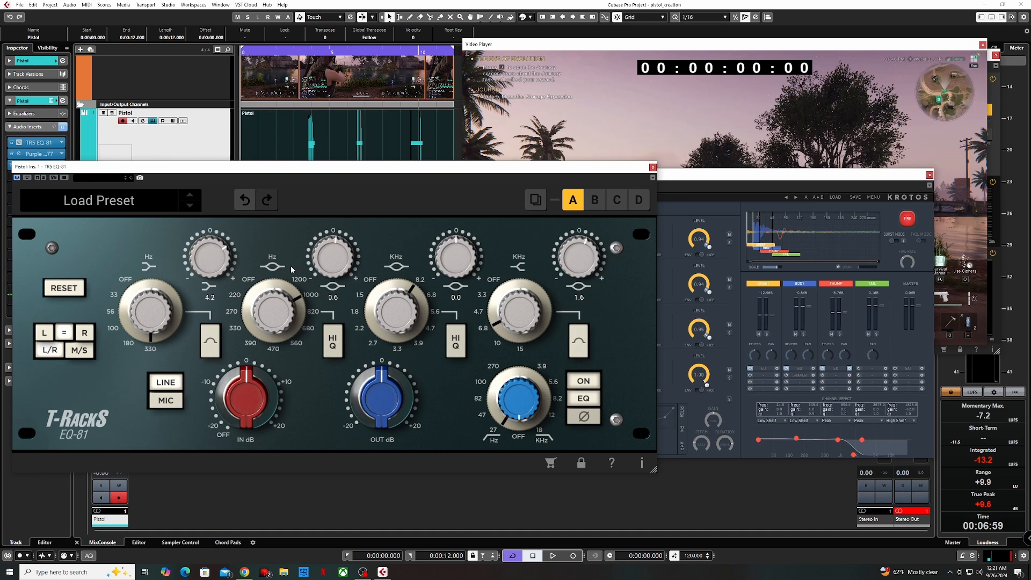
pyautogui.moveTo(314, 166); pyautogui.dragTo(308, 188)
pyautogui.moveTo(714, 175); pyautogui.dragTo(756, 160)
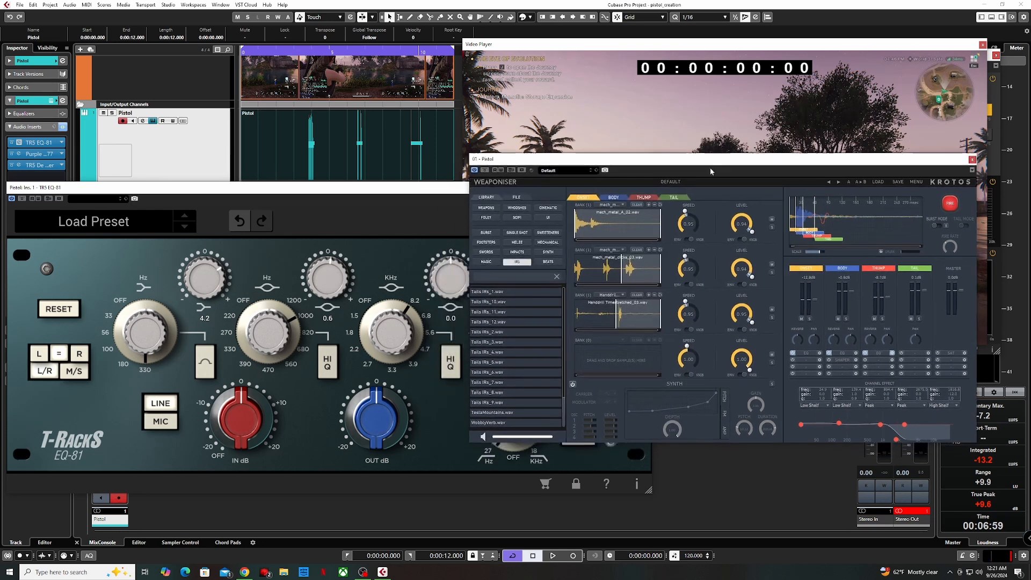
# - Move the EQ-81 window slightly up and reduce its low band's gain to 3.4
pyautogui.moveTo(401, 192); pyautogui.dragTo(404, 176)
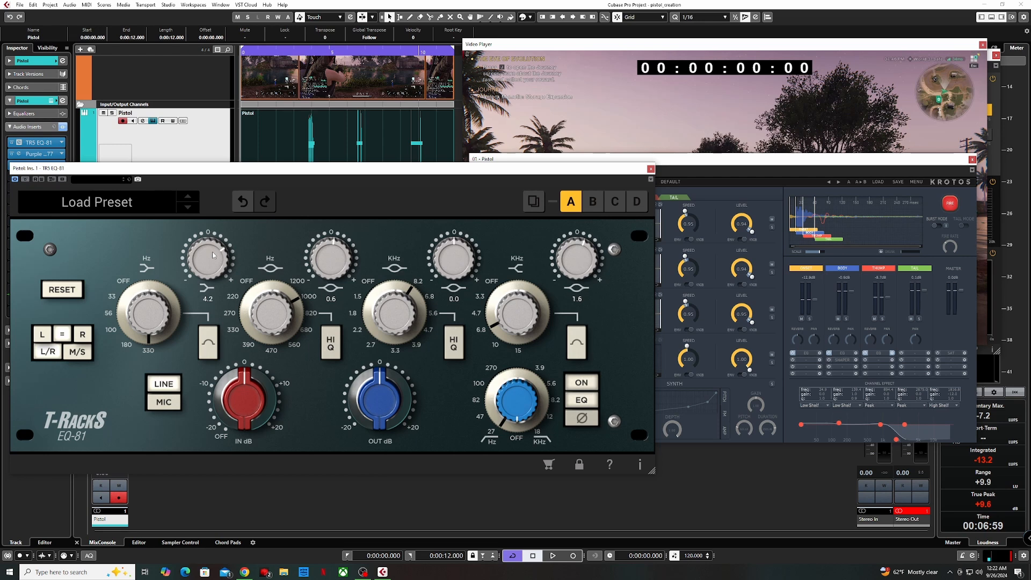
pyautogui.moveTo(212, 255); pyautogui.dragTo(208, 252)
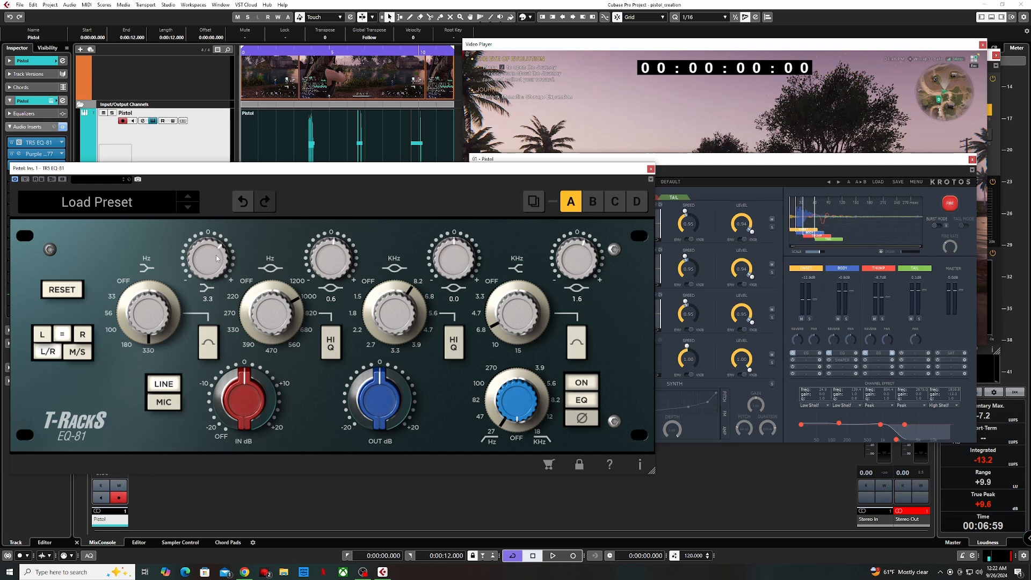
pyautogui.scroll(3, 209, 261)
# - Set the EQ-81's low-mid band gain to 1.0 and fire the weapon twice to hear it
pyautogui.moveTo(350, 174)
pyautogui.mouseDown()
pyautogui.moveTo(365, 175)
pyautogui.moveTo(341, 171)
pyautogui.mouseUp()
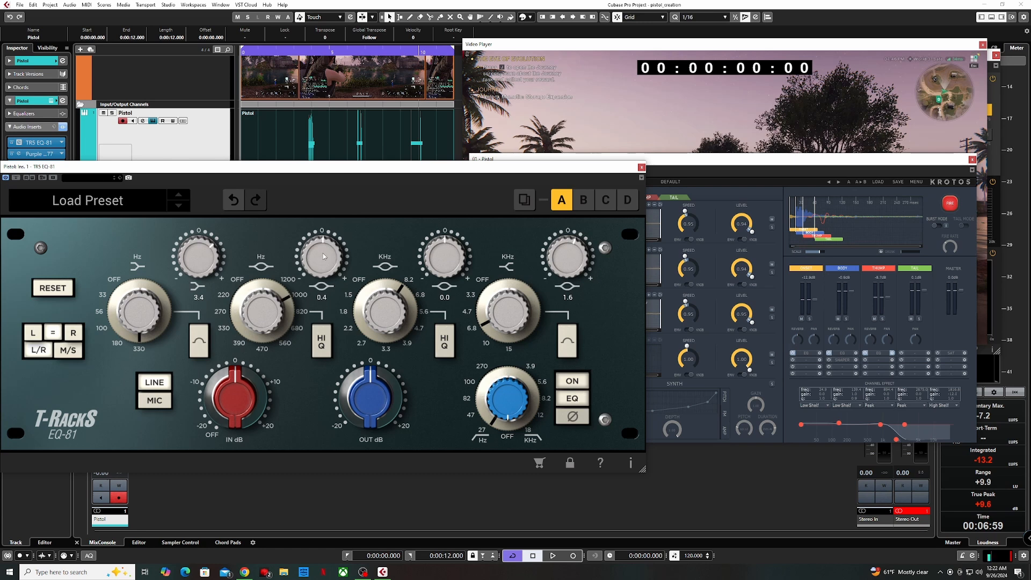
pyautogui.scroll(-2, 324, 253)
pyautogui.scroll(6, 330, 252)
pyautogui.click(950, 204)
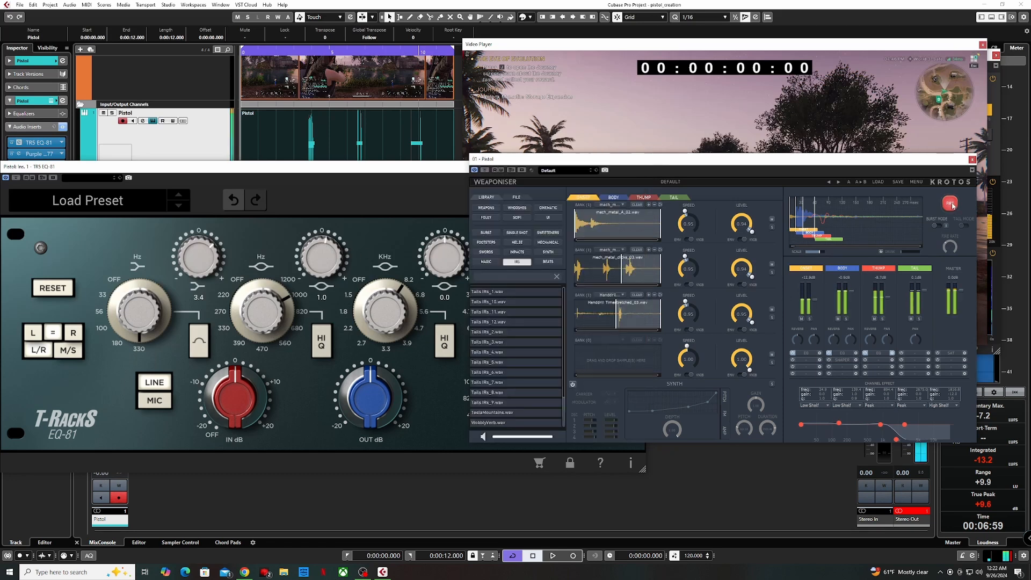
pyautogui.click(952, 206)
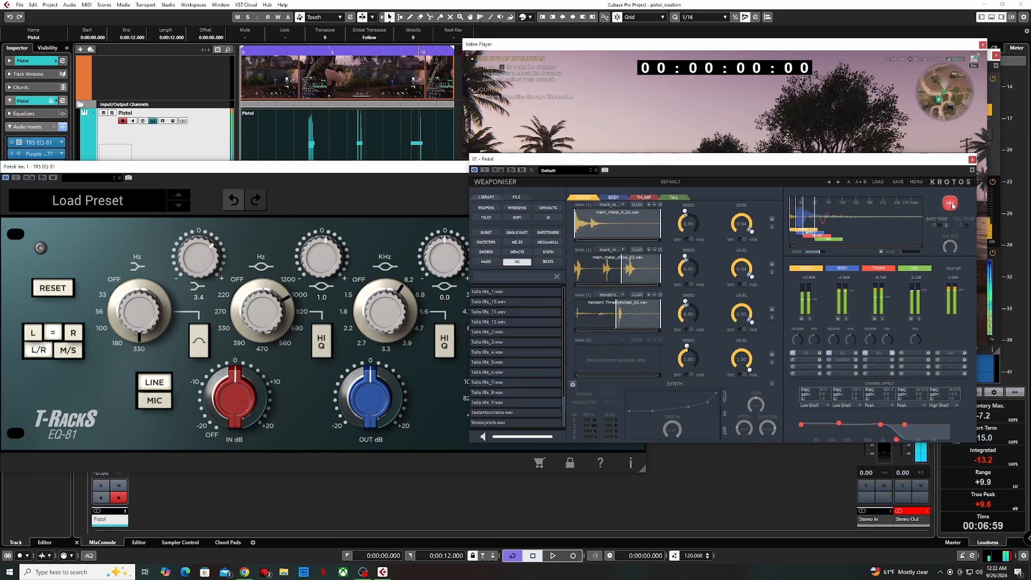
# - Try boosting the EQ-81's low-mid band gain to about 4, fire the weapon, and ease the gain to 3.6
pyautogui.click(387, 181)
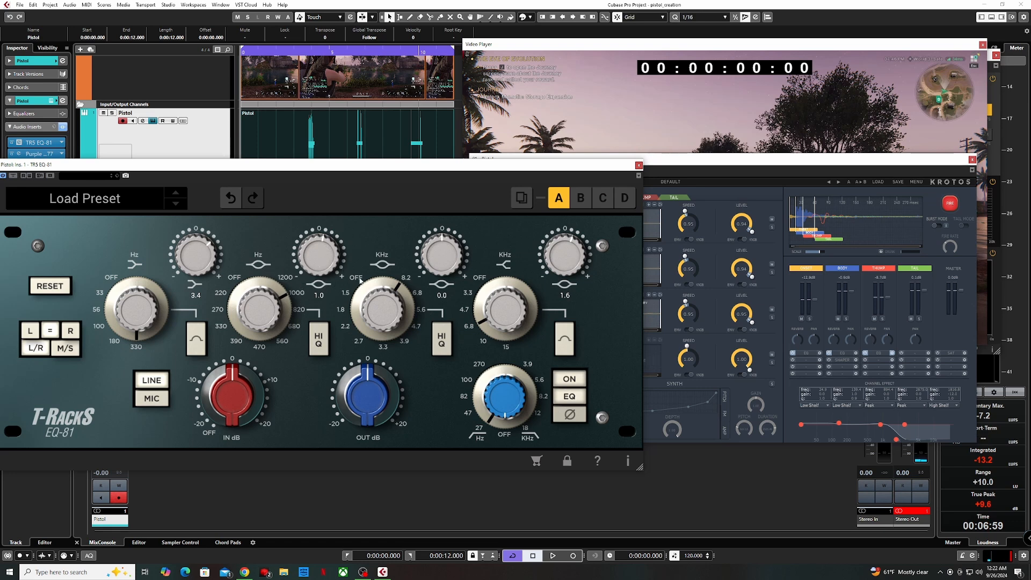
pyautogui.moveTo(318, 261); pyautogui.dragTo(342, 226)
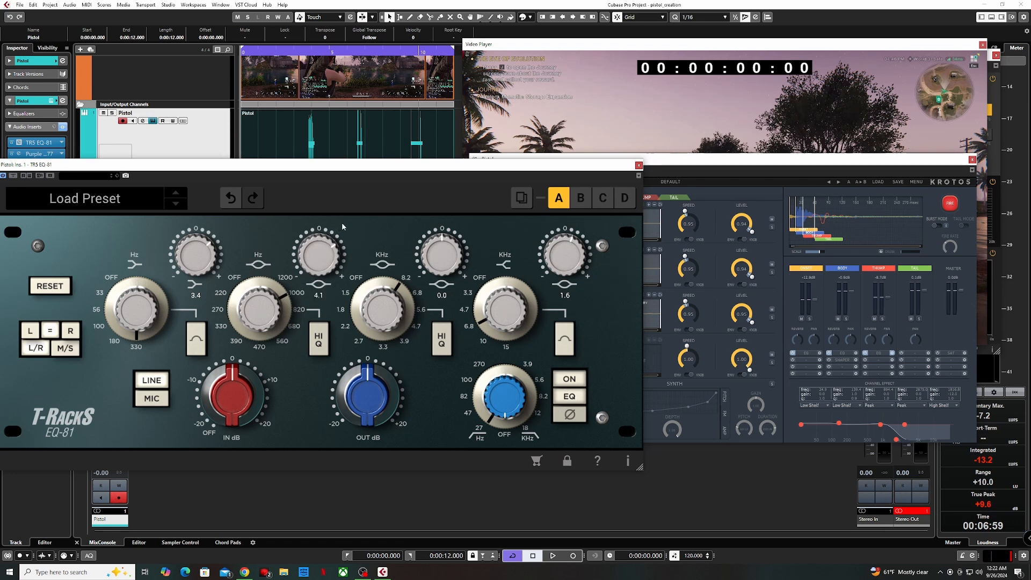
pyautogui.click(951, 205)
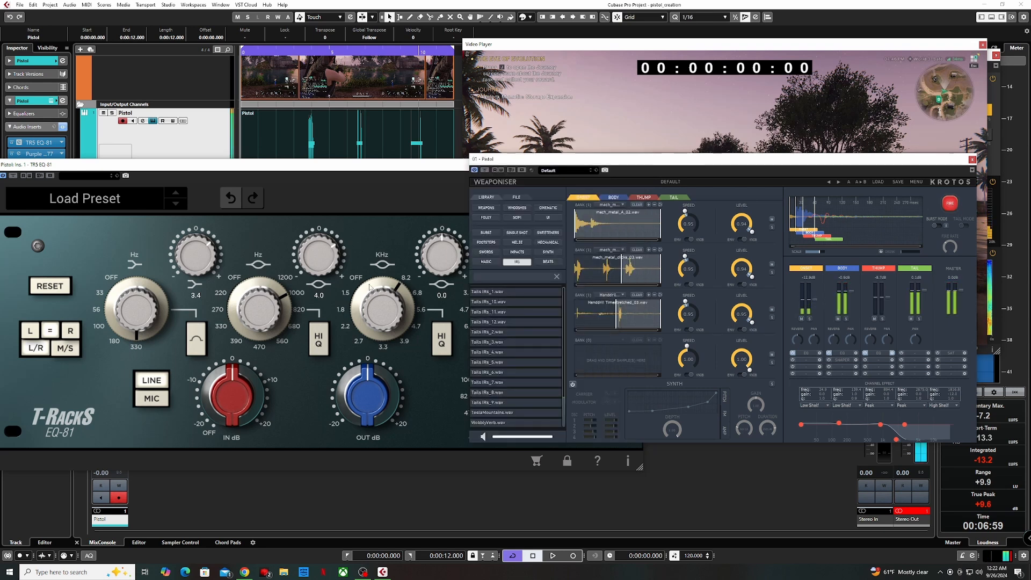
pyautogui.click(310, 253)
pyautogui.moveTo(310, 254); pyautogui.dragTo(307, 258)
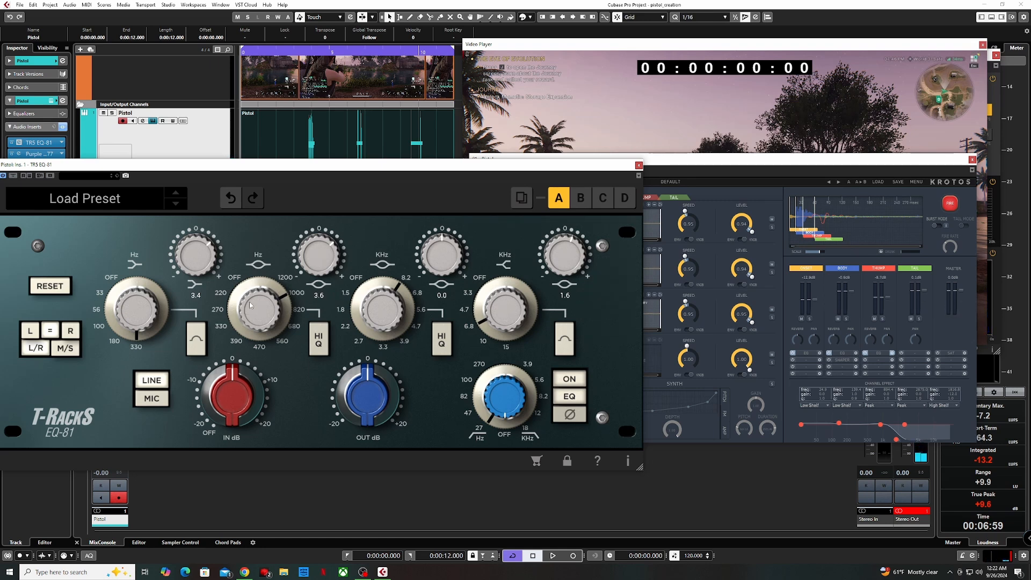
# - Try the low-mid band's frequency at about 1200 Hz with its gain at 3.2, and fire the weapon
pyautogui.moveTo(250, 305); pyautogui.dragTo(281, 314)
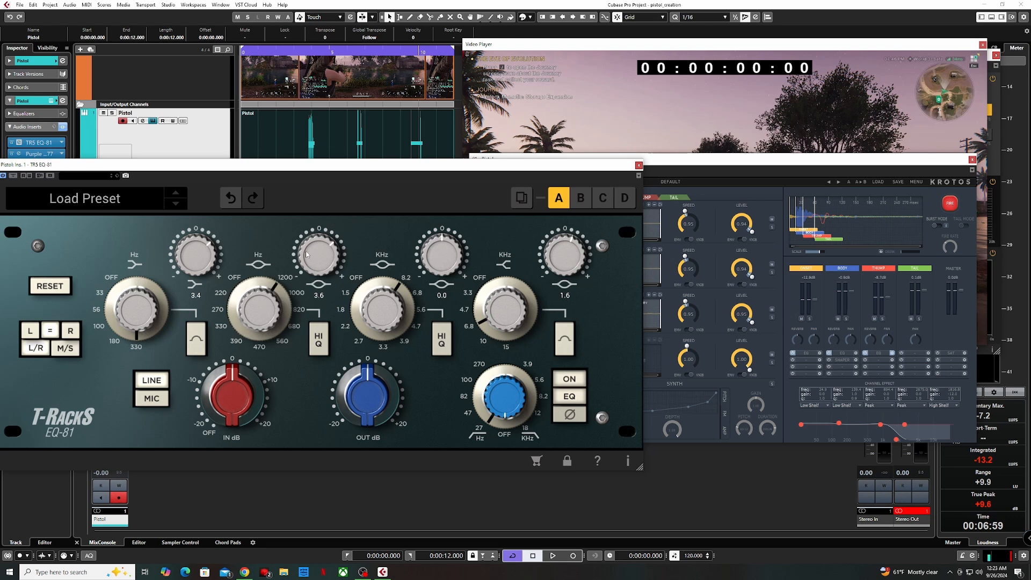
pyautogui.moveTo(307, 255); pyautogui.dragTo(304, 260)
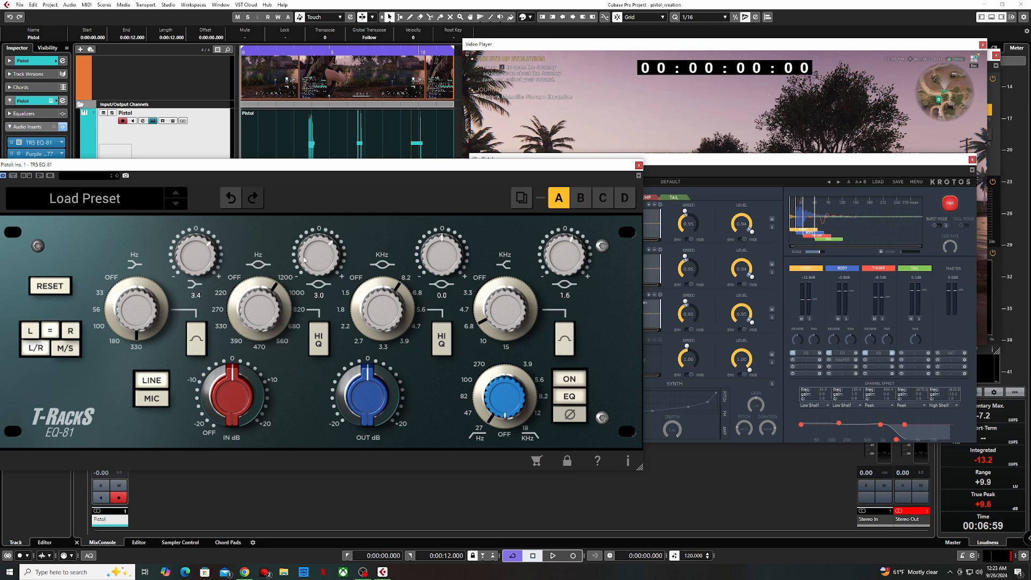
pyautogui.click(951, 205)
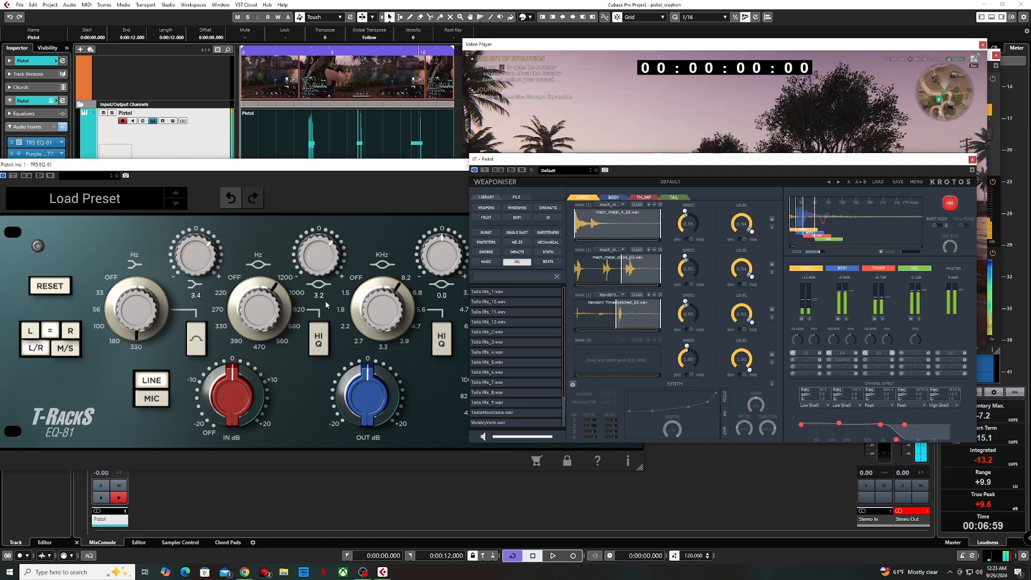
# - Lower the EQ-81's low-mid band gain to 1.1 and fire the weapon several times
pyautogui.moveTo(310, 252); pyautogui.dragTo(305, 272)
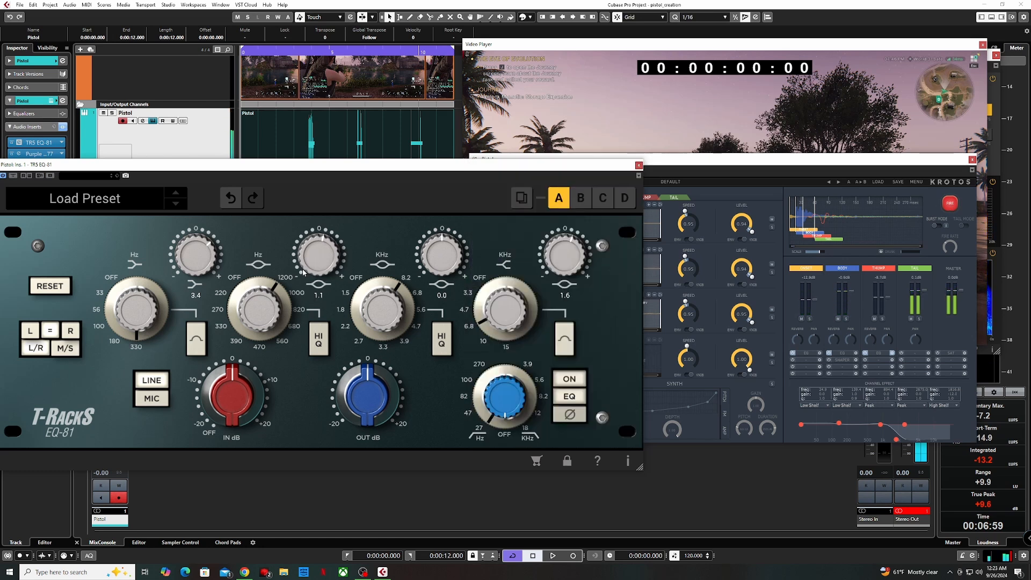
pyautogui.click(952, 207)
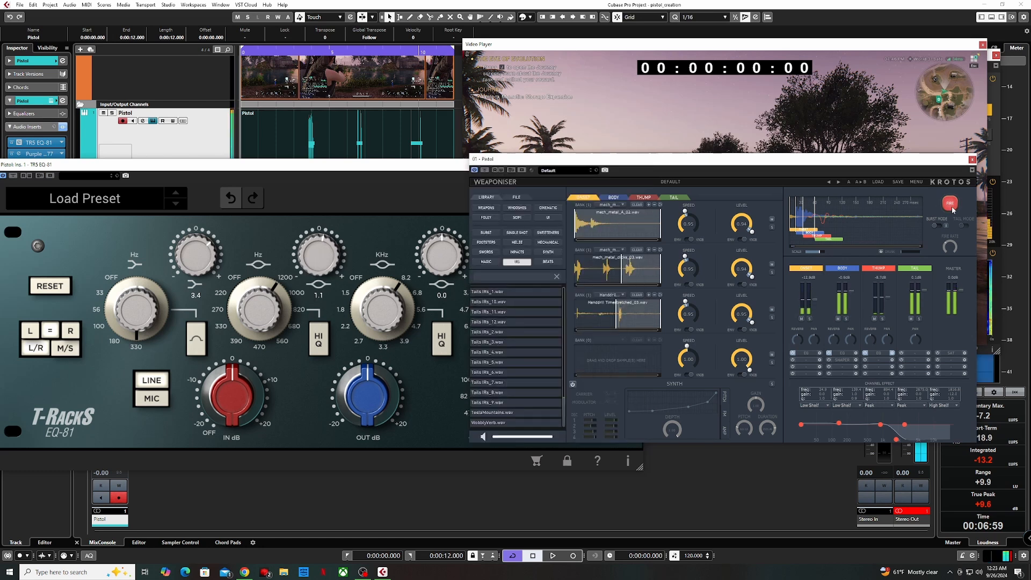
pyautogui.click(953, 209)
pyautogui.click(953, 209)
pyautogui.click(953, 209)
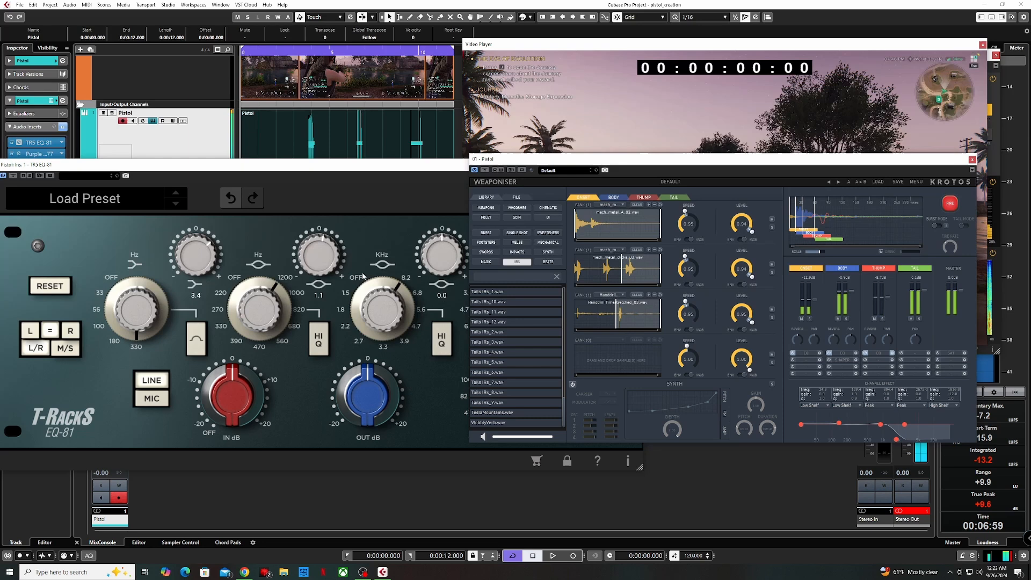
# - Return the low-mid band's frequency to about 1000 Hz, set its gain to 1.2, and fire the weapon twice
pyautogui.click(268, 288)
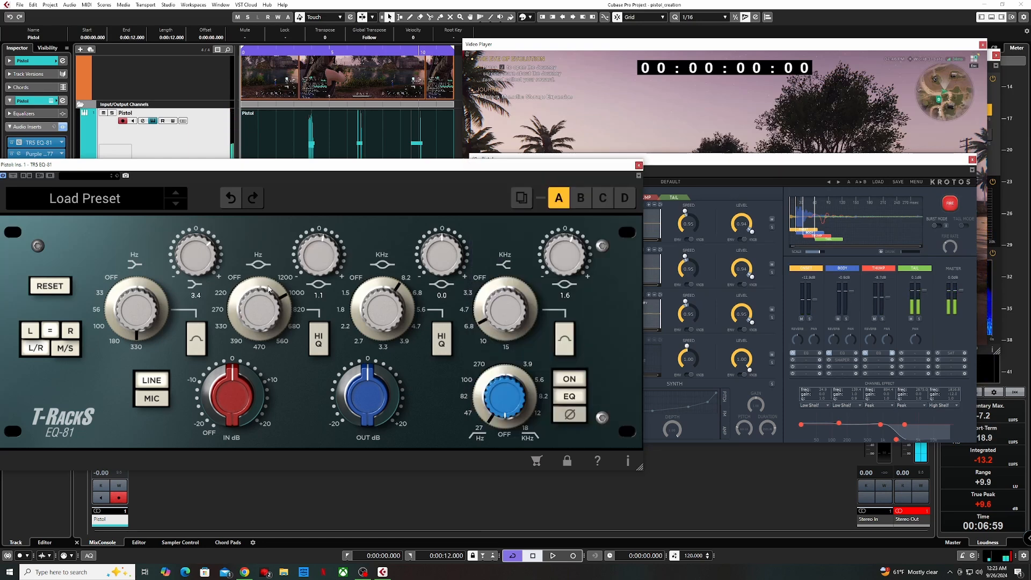
pyautogui.scroll(1, 316, 257)
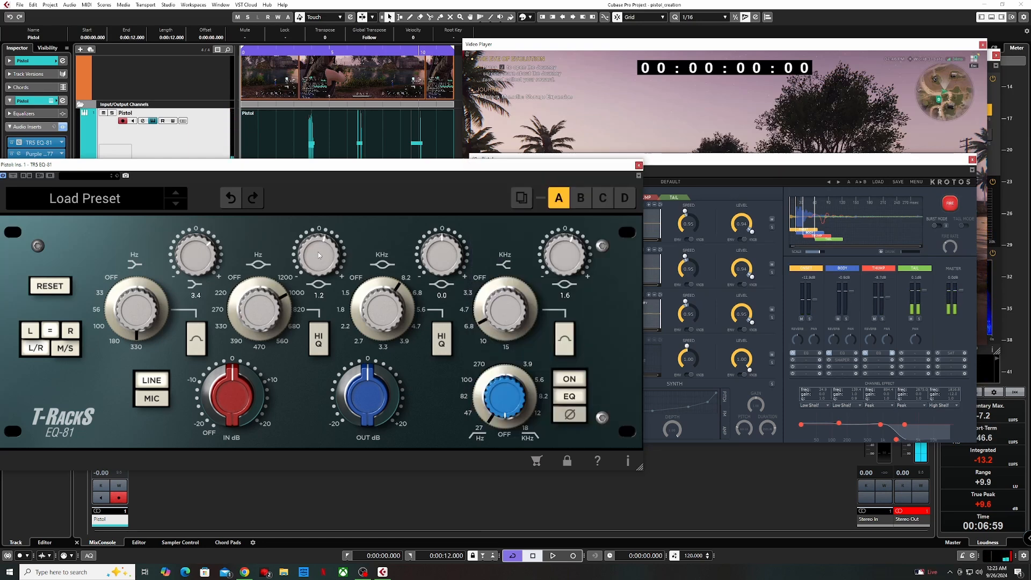
pyautogui.click(952, 208)
pyautogui.click(953, 208)
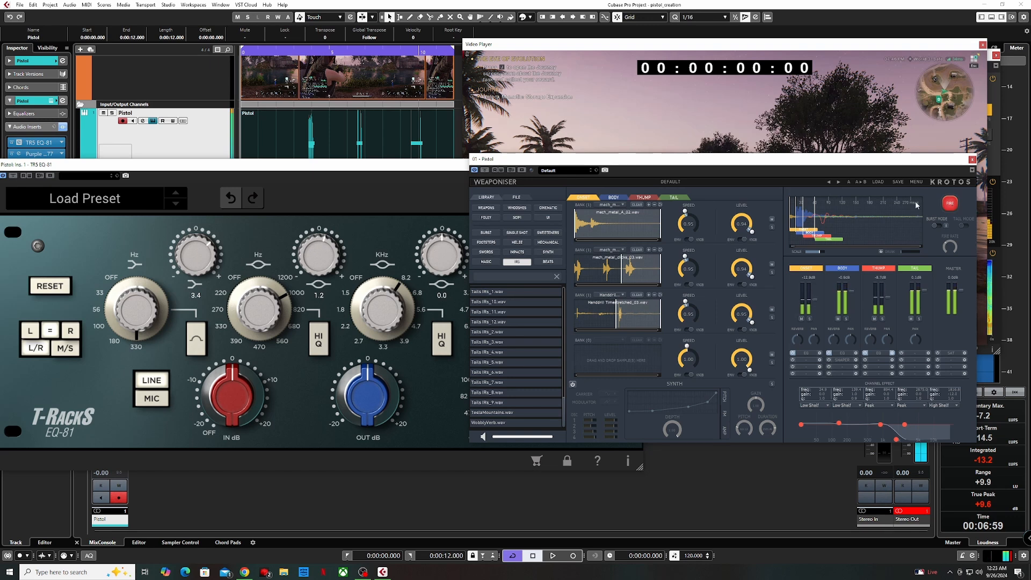
# - Move the EQ-81 up and set its high band's gain to 0.0, firing the weapon before and after to compare
pyautogui.click(419, 166)
pyautogui.moveTo(419, 166); pyautogui.dragTo(409, 152)
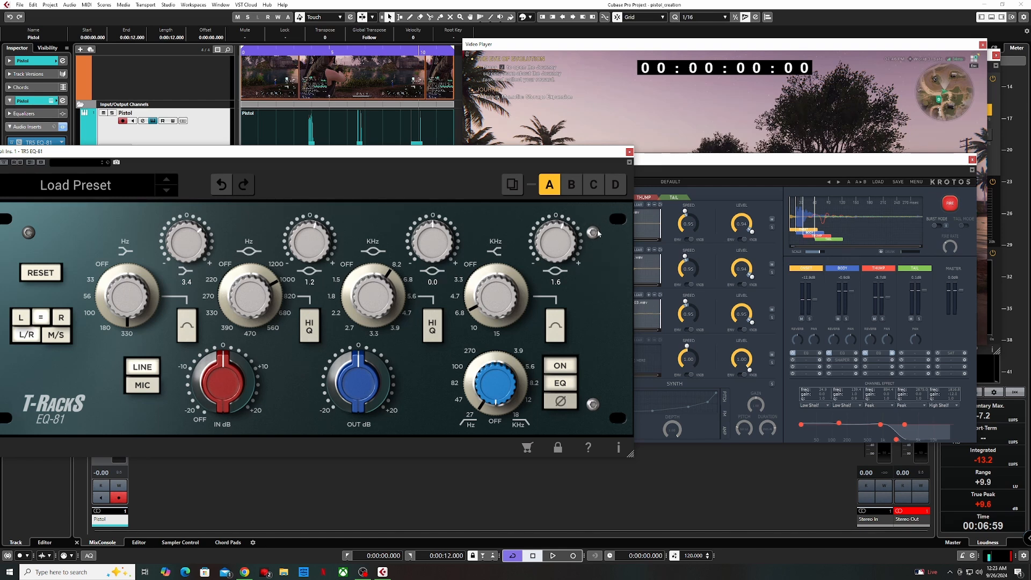
pyautogui.click(950, 205)
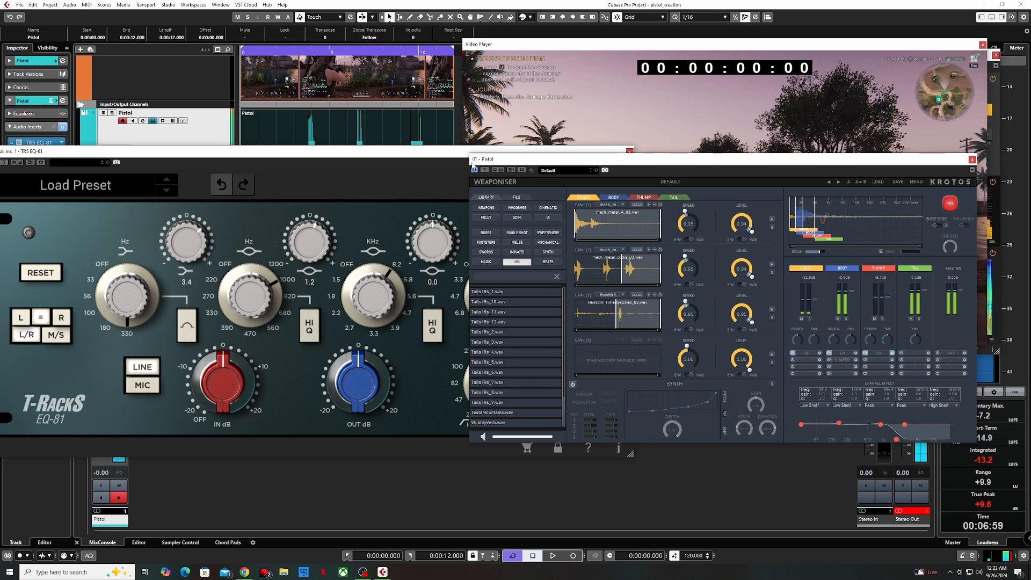
pyautogui.click(576, 149)
pyautogui.moveTo(541, 243); pyautogui.dragTo(532, 251)
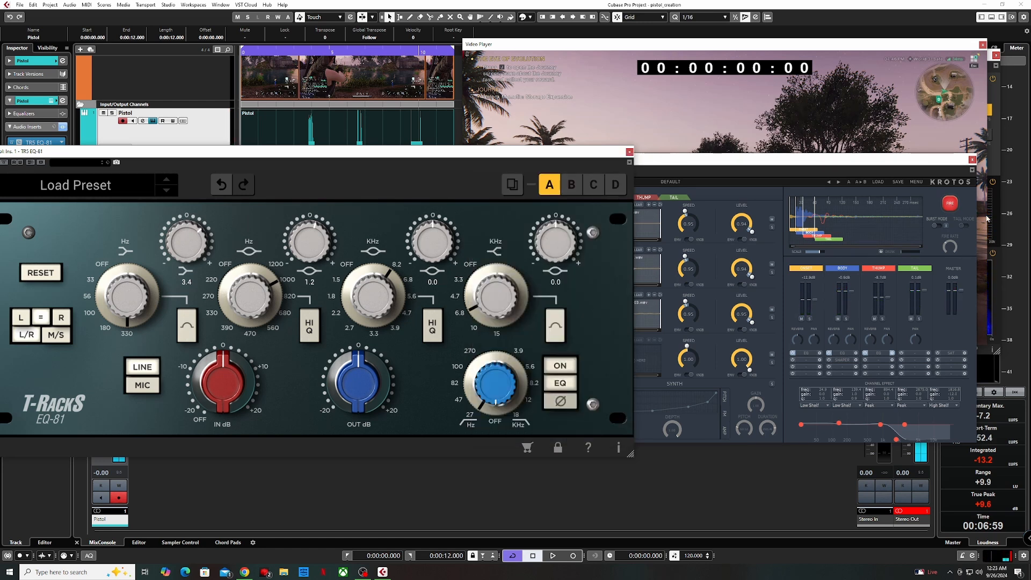
pyautogui.click(953, 203)
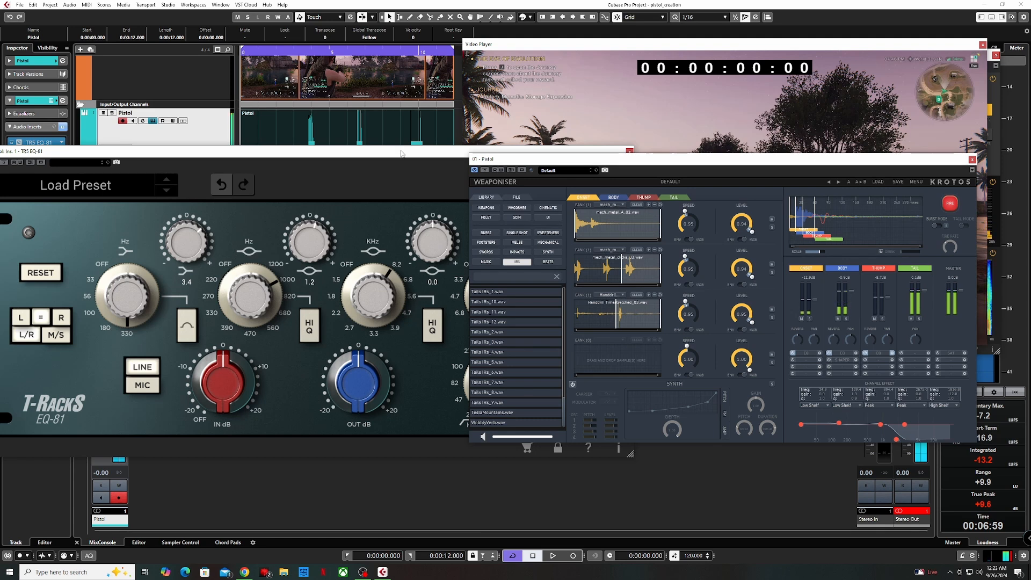
# - Bring the EQ-81 fully into view, try its high band gain at 2.8, and fire the weapon
pyautogui.moveTo(457, 152); pyautogui.dragTo(465, 149)
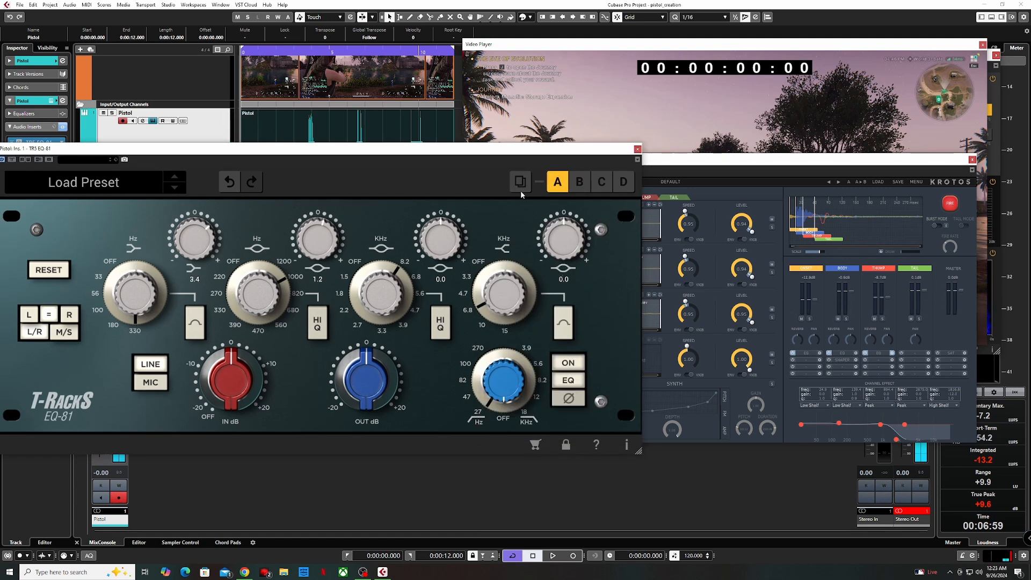
pyautogui.moveTo(485, 151); pyautogui.dragTo(497, 145)
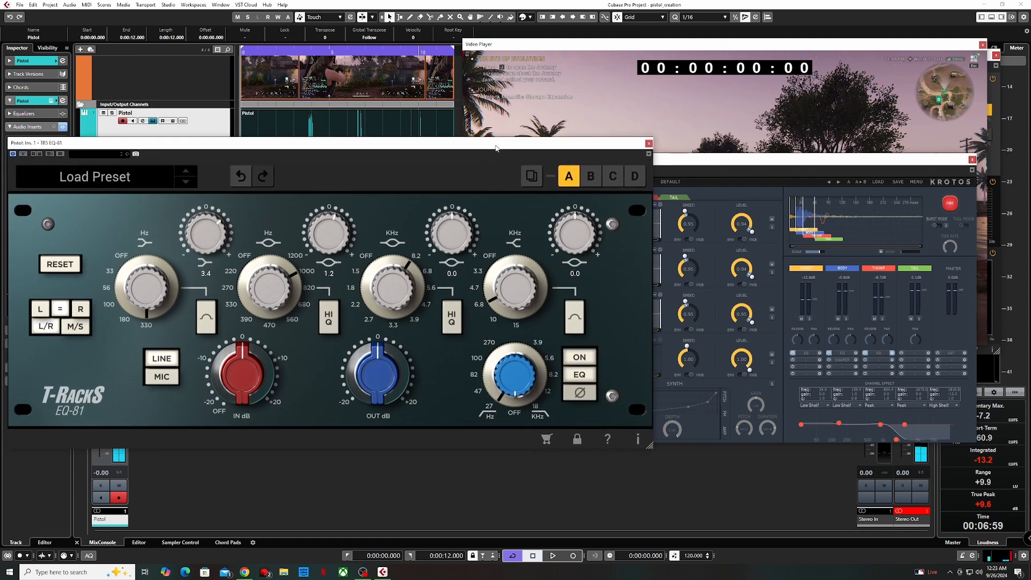
pyautogui.click(573, 238)
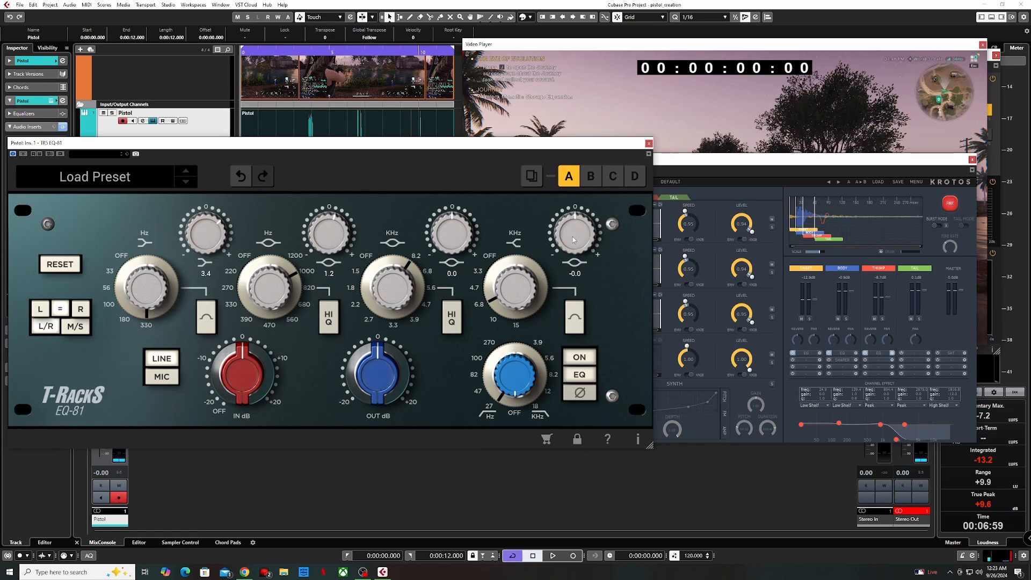
pyautogui.moveTo(574, 239); pyautogui.dragTo(587, 216)
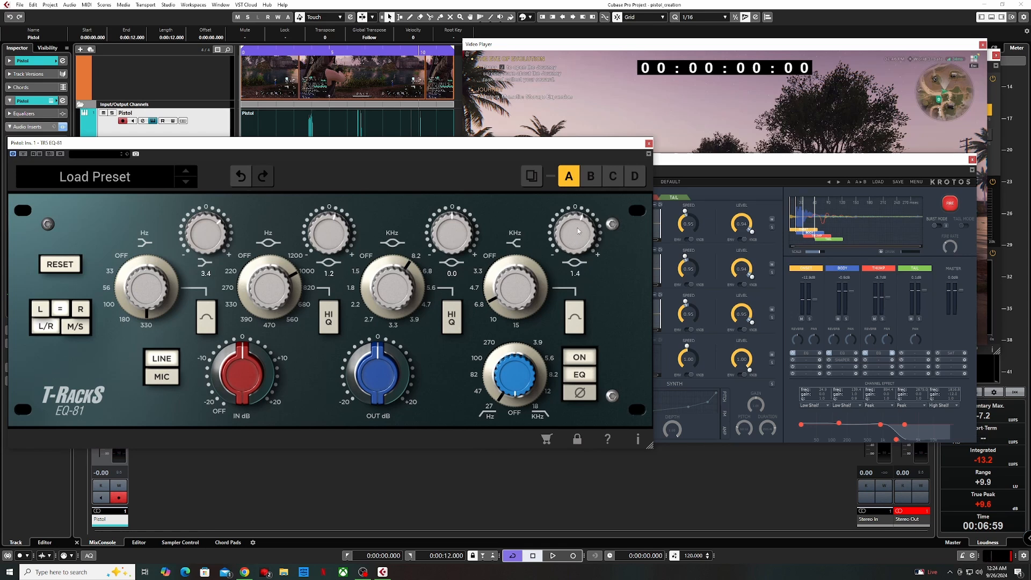
pyautogui.click(949, 205)
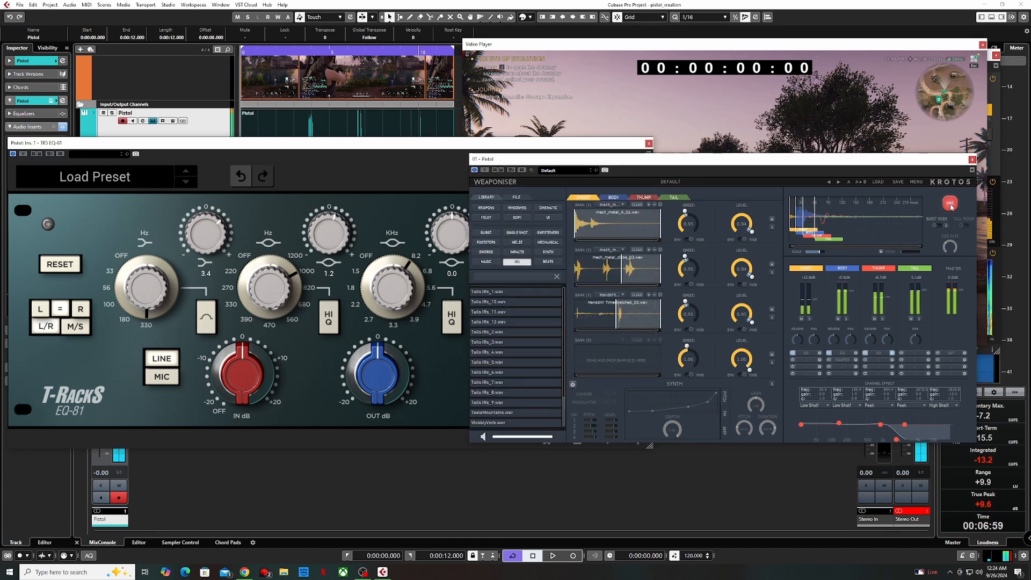
# - Try the EQ-81's high band gain at 3.0, rearrange the plugin windows, and fire the weapon
pyautogui.click(596, 145)
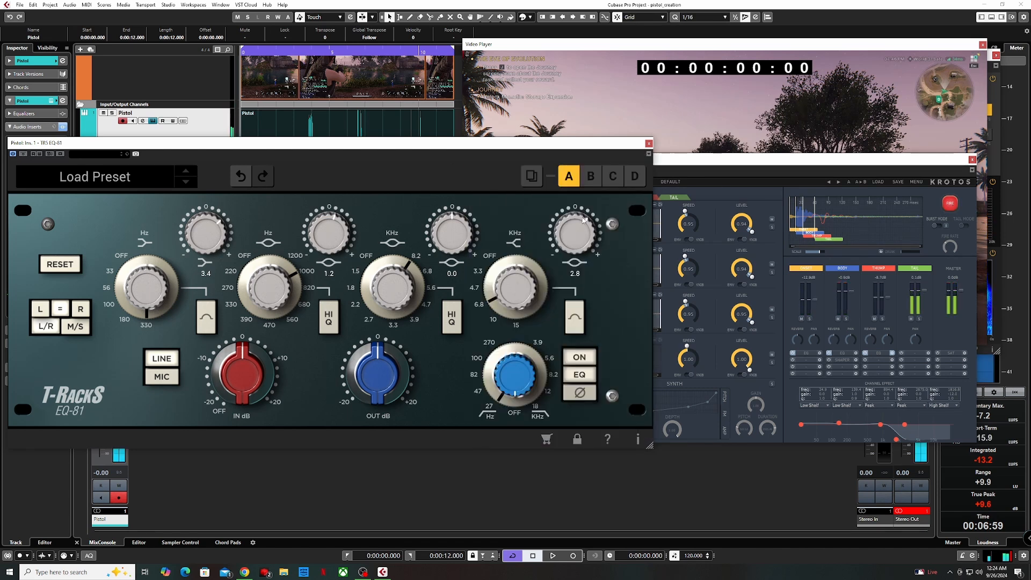
pyautogui.moveTo(584, 219); pyautogui.dragTo(585, 217)
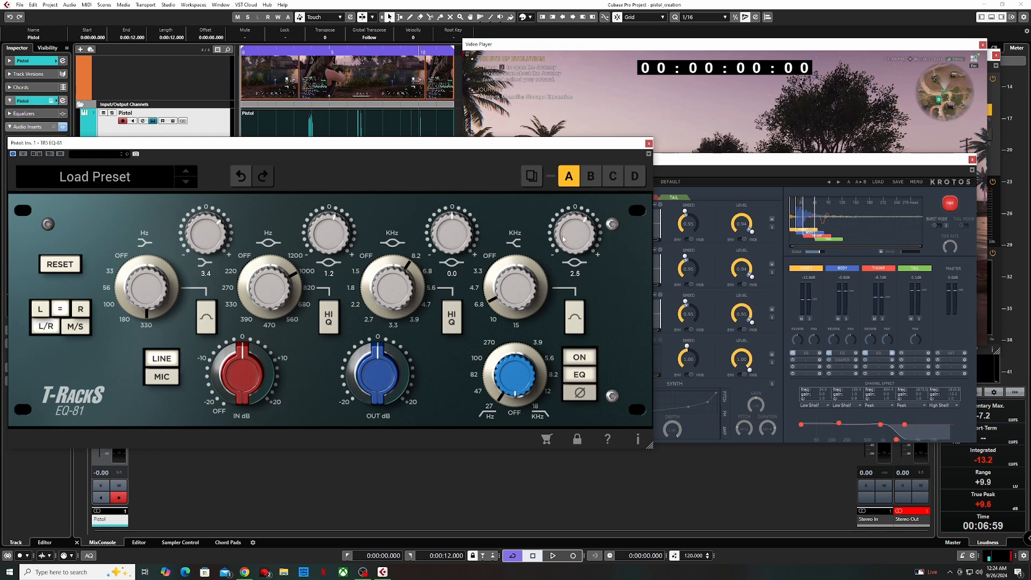
pyautogui.moveTo(563, 239); pyautogui.dragTo(575, 221)
pyautogui.moveTo(530, 144); pyautogui.dragTo(547, 148)
pyautogui.click(786, 158)
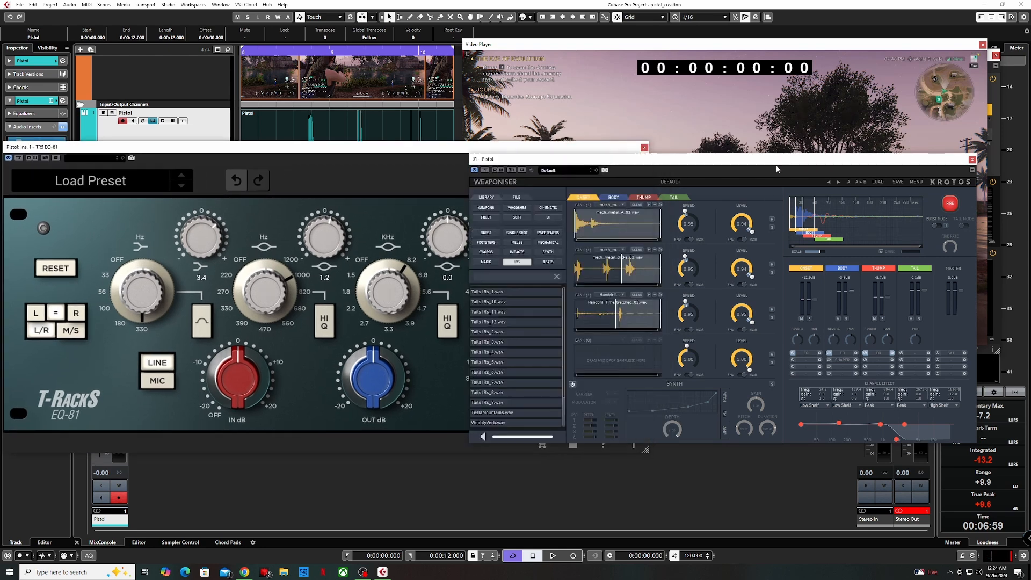
pyautogui.moveTo(764, 167); pyautogui.dragTo(783, 108)
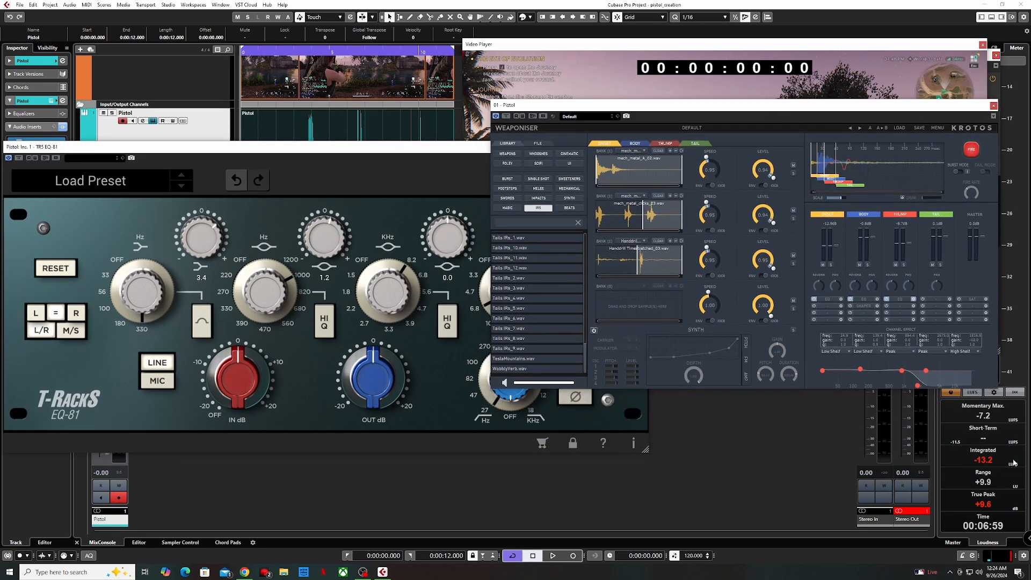
pyautogui.moveTo(468, 147); pyautogui.dragTo(463, 167)
pyautogui.moveTo(697, 105); pyautogui.dragTo(681, 144)
pyautogui.moveTo(466, 167); pyautogui.dragTo(464, 147)
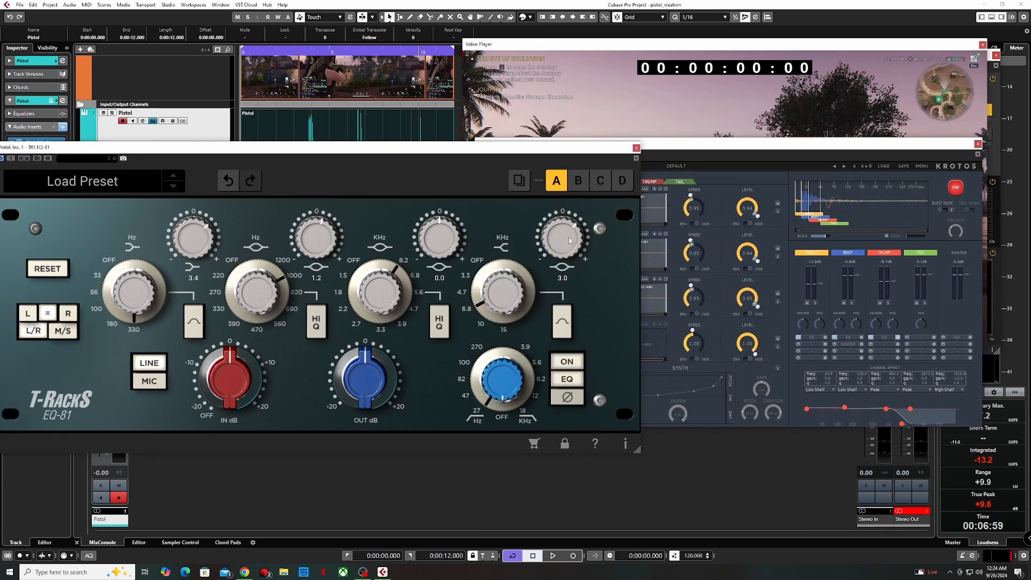
pyautogui.click(956, 188)
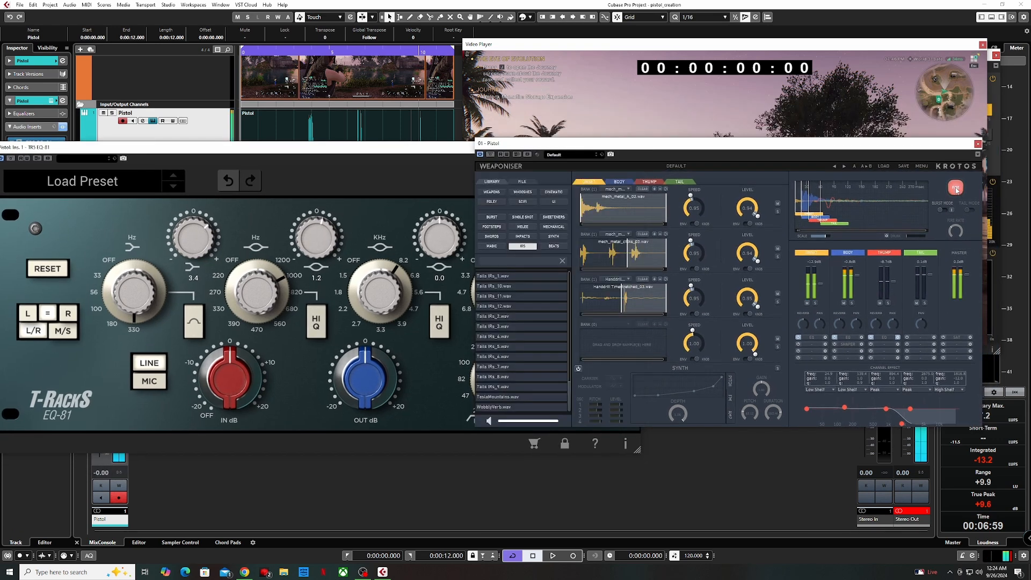
# - Lower the EQ-81's high band gain to 1.6 and fire the weapon
pyautogui.click(463, 148)
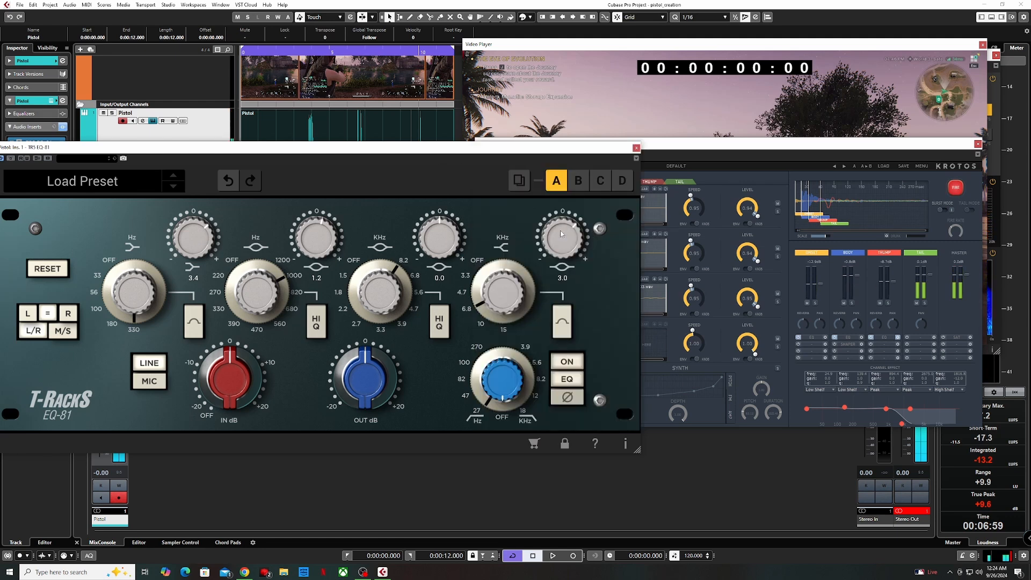
pyautogui.moveTo(561, 230); pyautogui.dragTo(551, 247)
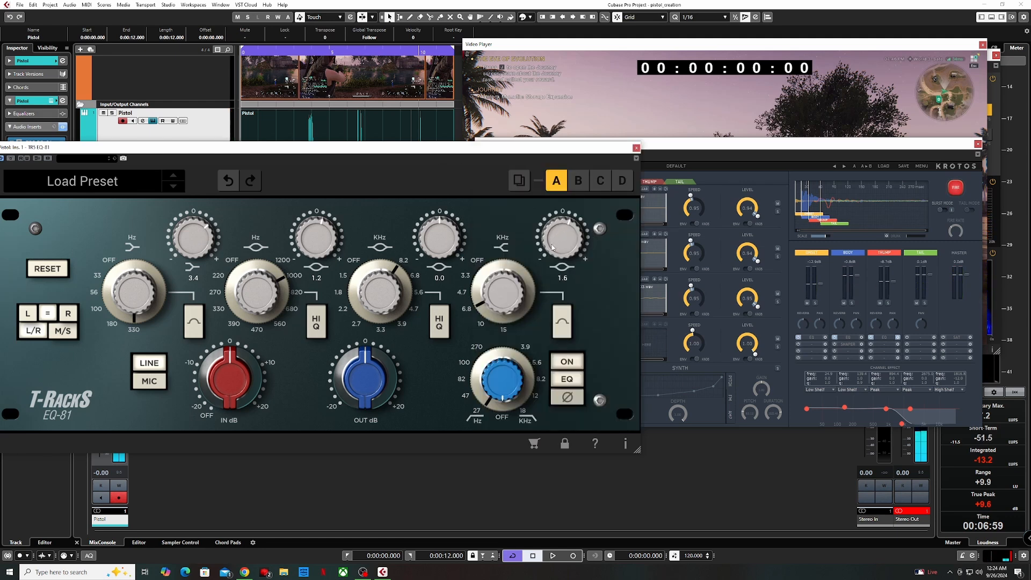
pyautogui.click(957, 187)
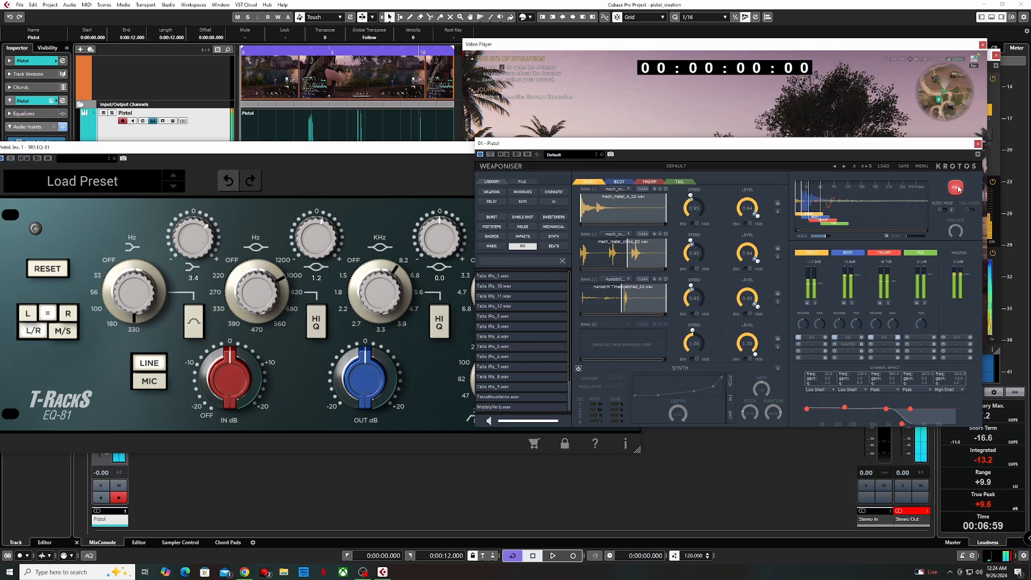
pyautogui.click(442, 153)
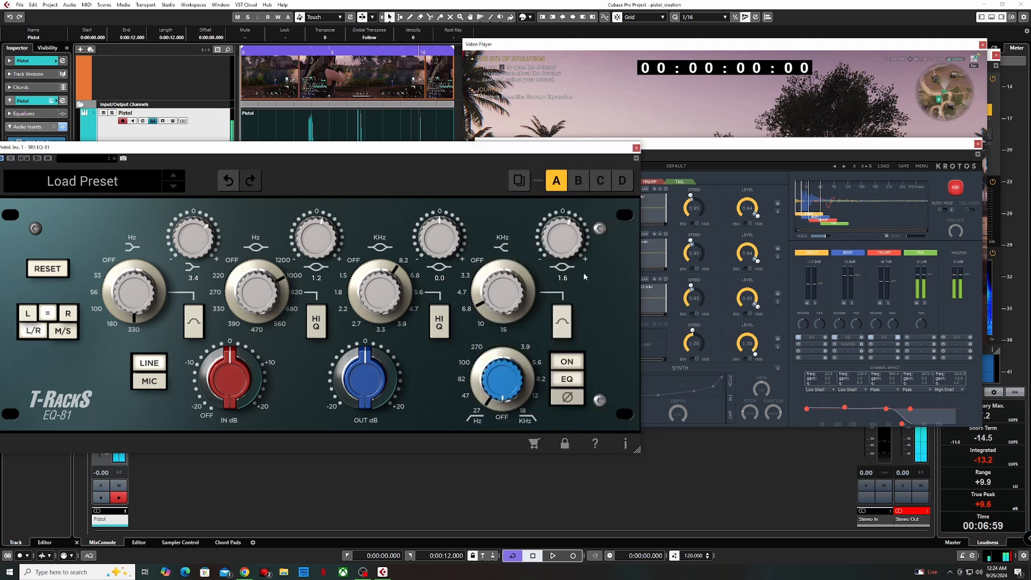
# - Close the EQ-81 and position the Weaponiser window clear of the Pistol track's inserts
pyautogui.moveTo(722, 153); pyautogui.dragTo(698, 154)
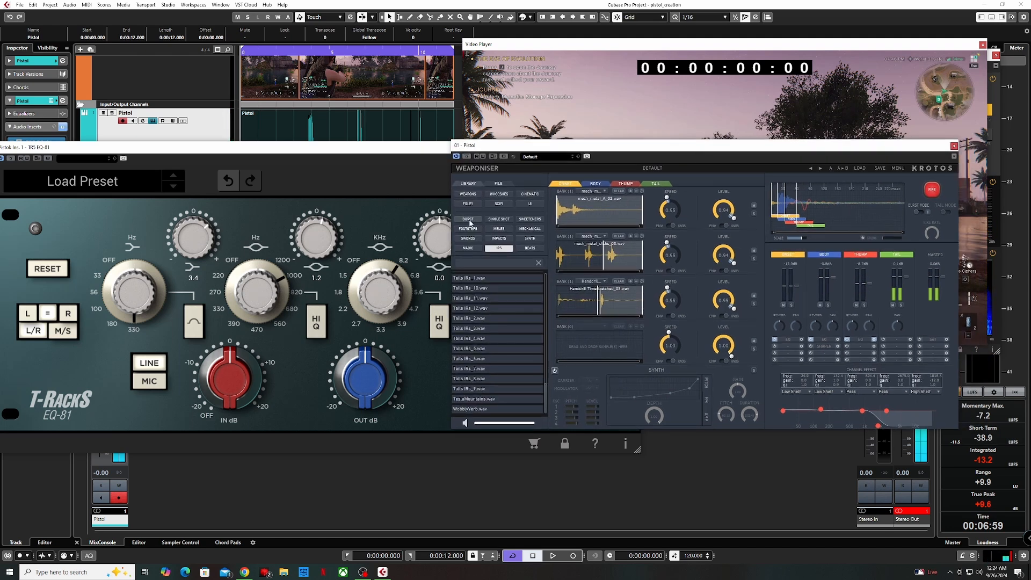
pyautogui.moveTo(331, 150); pyautogui.dragTo(339, 150)
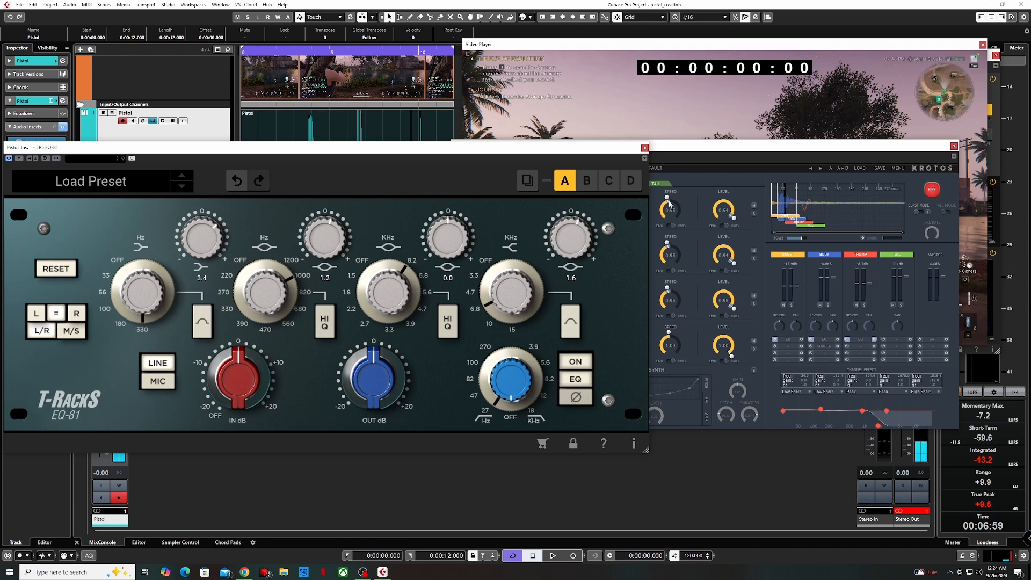
pyautogui.click(644, 147)
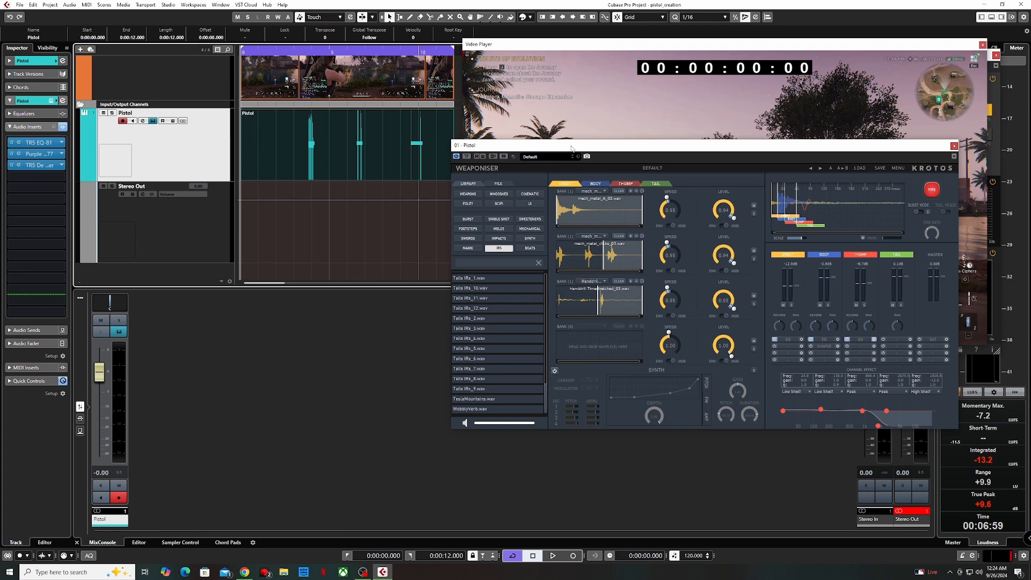
pyautogui.moveTo(572, 147); pyautogui.dragTo(592, 155)
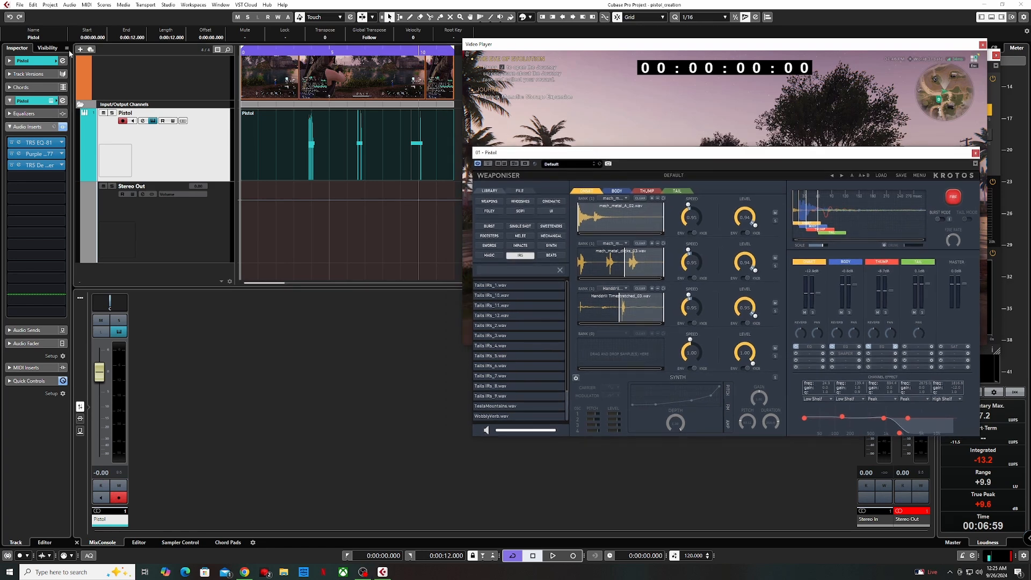
# - Open the Pistol track's Purple Audio MC 77 insert and place it beside Weaponiser with its controls in view
pyautogui.click(37, 153)
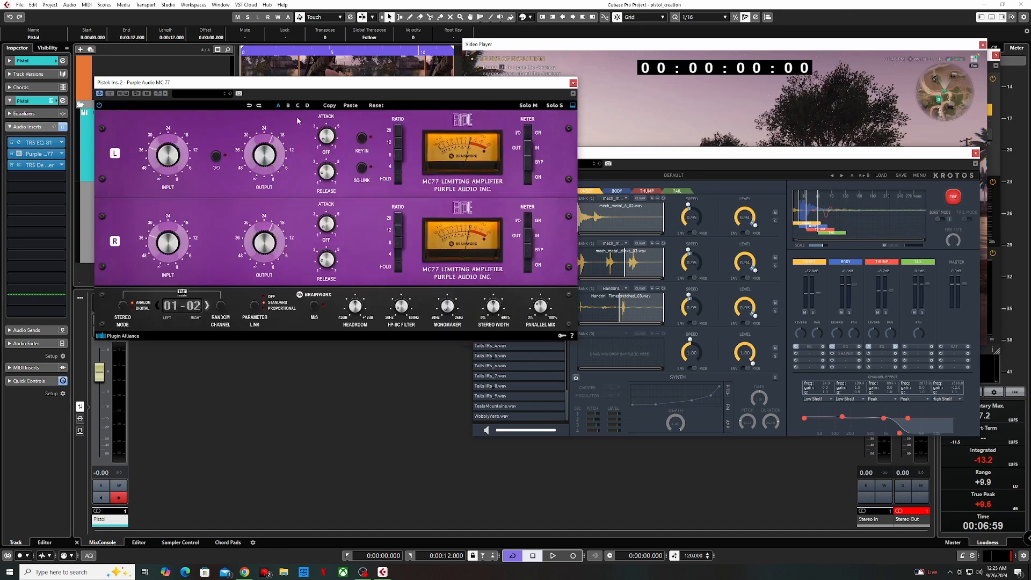
pyautogui.moveTo(275, 87); pyautogui.dragTo(224, 177)
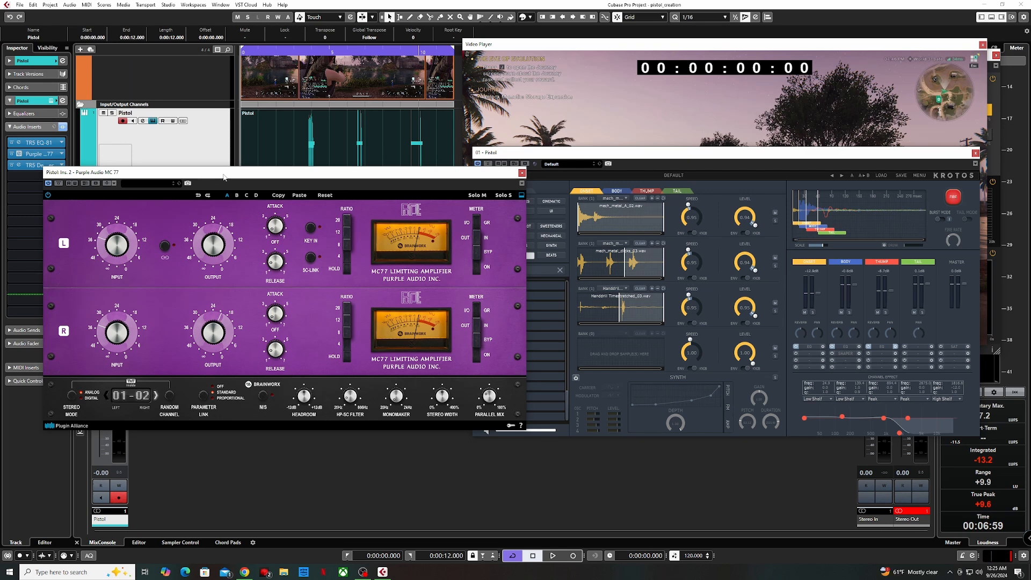
pyautogui.moveTo(223, 175); pyautogui.dragTo(215, 161)
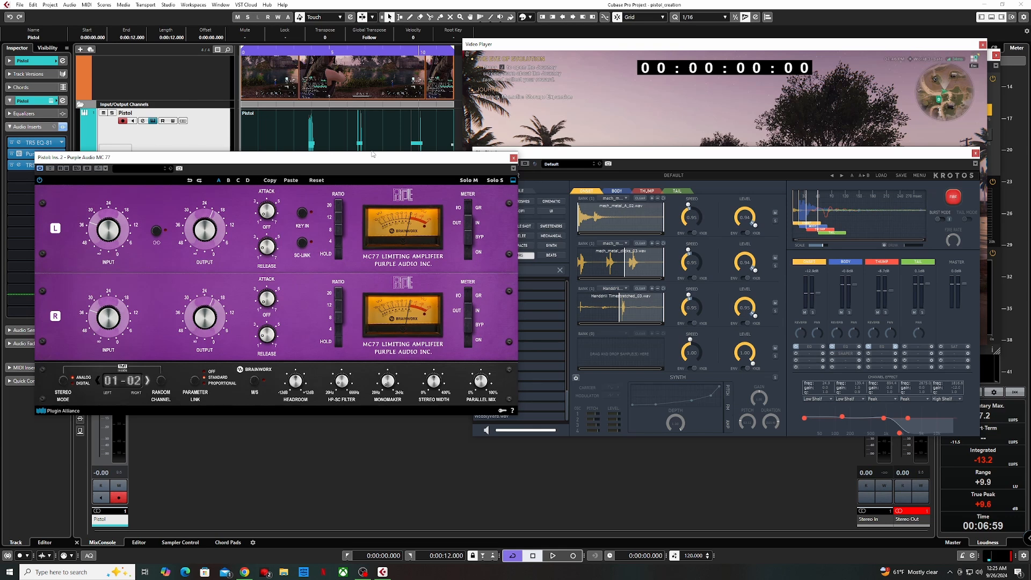
pyautogui.moveTo(380, 160); pyautogui.dragTo(370, 171)
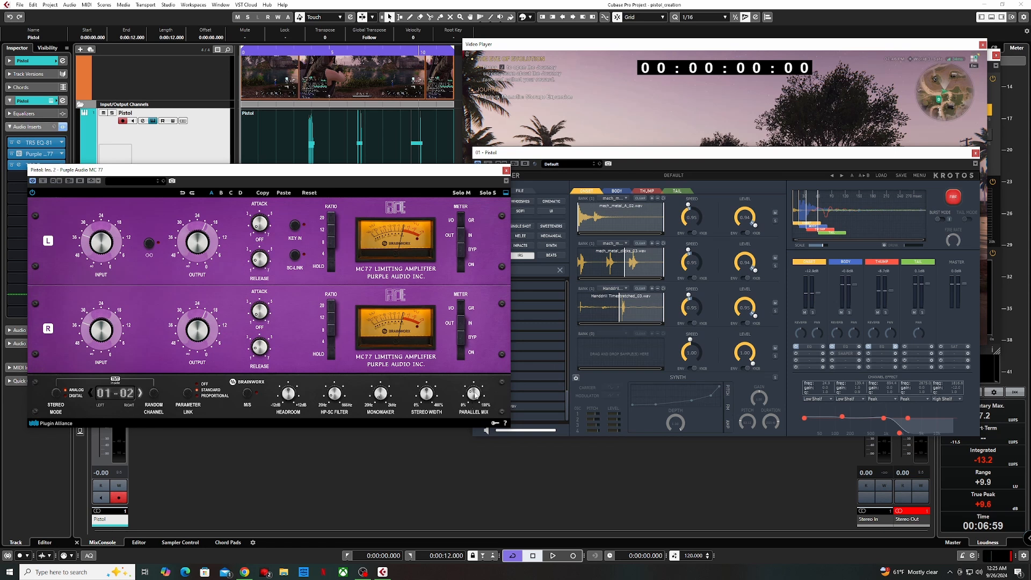
pyautogui.moveTo(473, 393)
pyautogui.moveTo(473, 396); pyautogui.dragTo(489, 381)
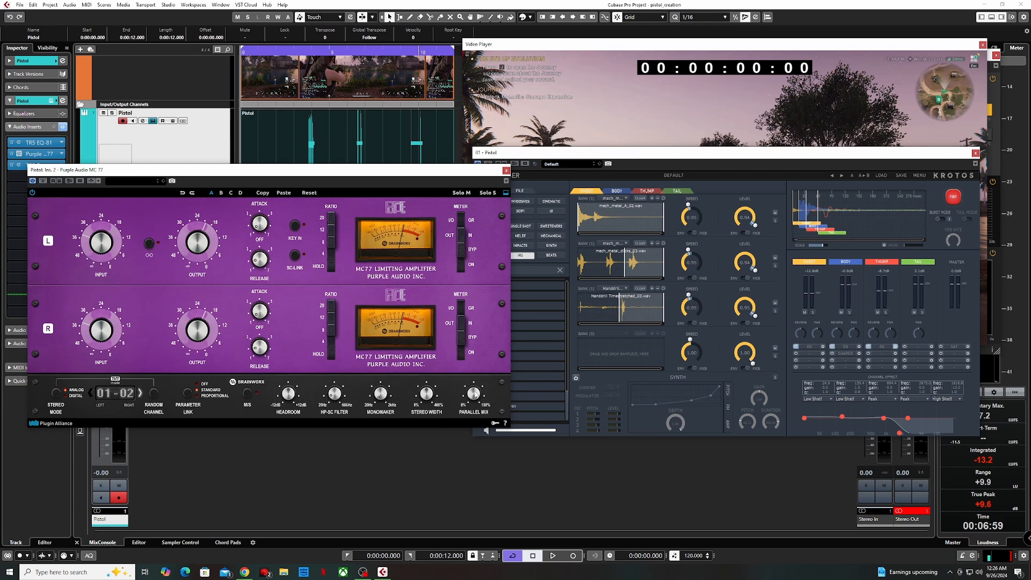
pyautogui.moveTo(402, 171); pyautogui.dragTo(393, 182)
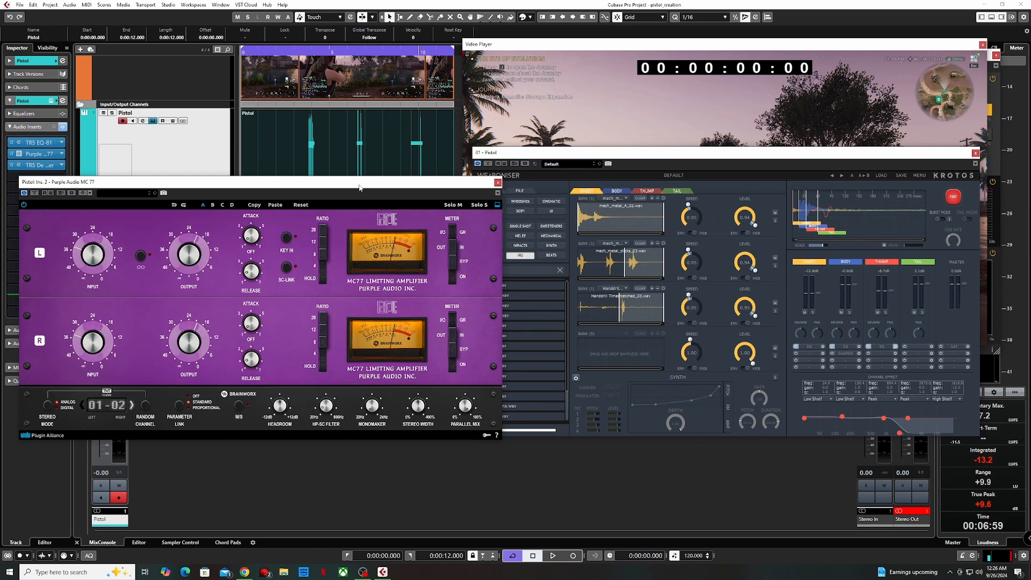
pyautogui.moveTo(359, 188); pyautogui.dragTo(367, 184)
pyautogui.moveTo(472, 402); pyautogui.dragTo(468, 422)
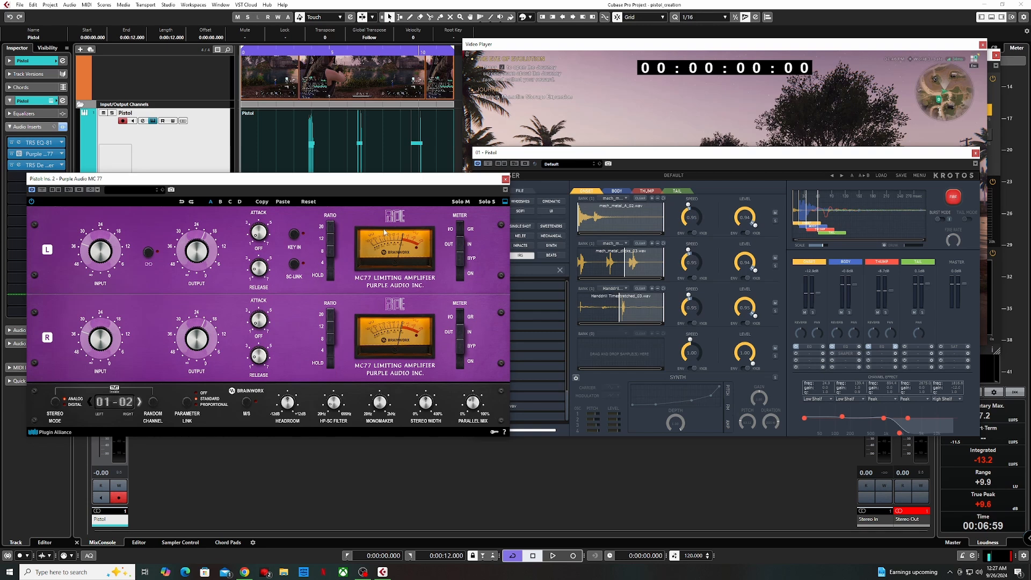
pyautogui.moveTo(377, 192)
pyautogui.mouseDown()
pyautogui.moveTo(368, 194)
pyautogui.moveTo(378, 196)
pyautogui.mouseUp()
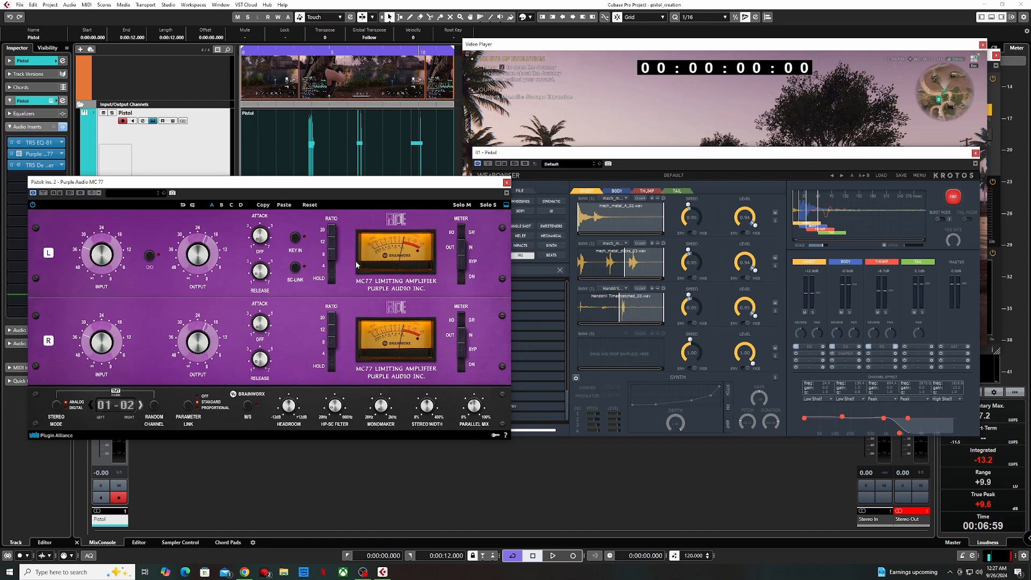
pyautogui.moveTo(374, 185); pyautogui.dragTo(372, 181)
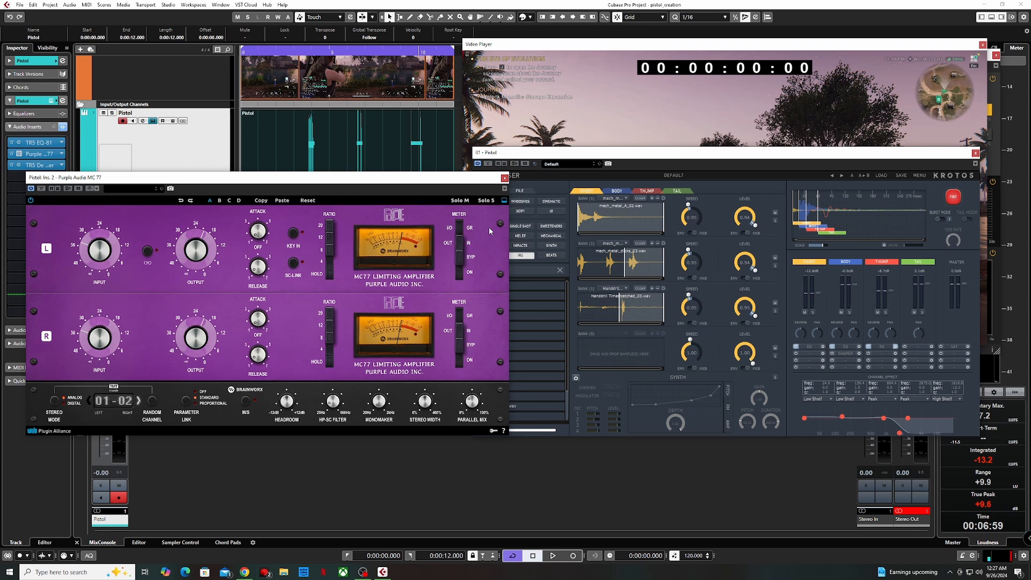
# - Fire the weapon repeatedly to hear the pistol through the MC 77 limiter, keeping the limiter's window in view
pyautogui.click(954, 200)
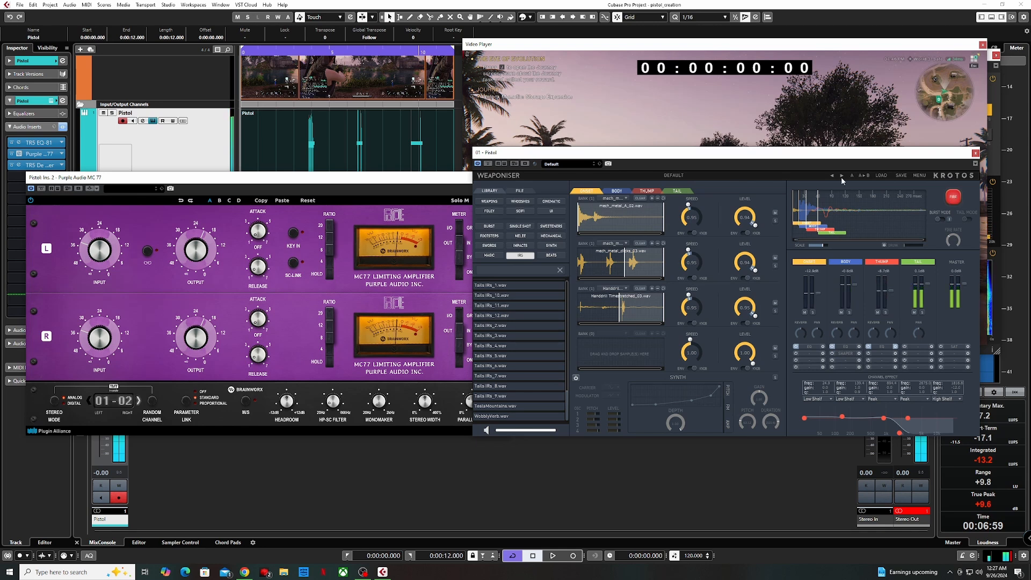
pyautogui.click(390, 230)
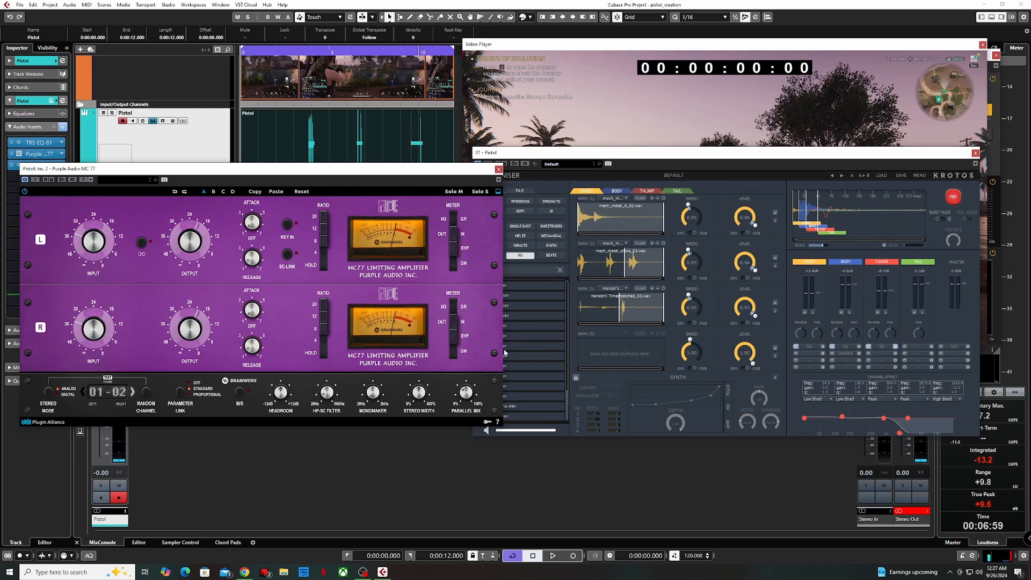
pyautogui.moveTo(467, 393)
pyautogui.moveTo(399, 172); pyautogui.dragTo(400, 178)
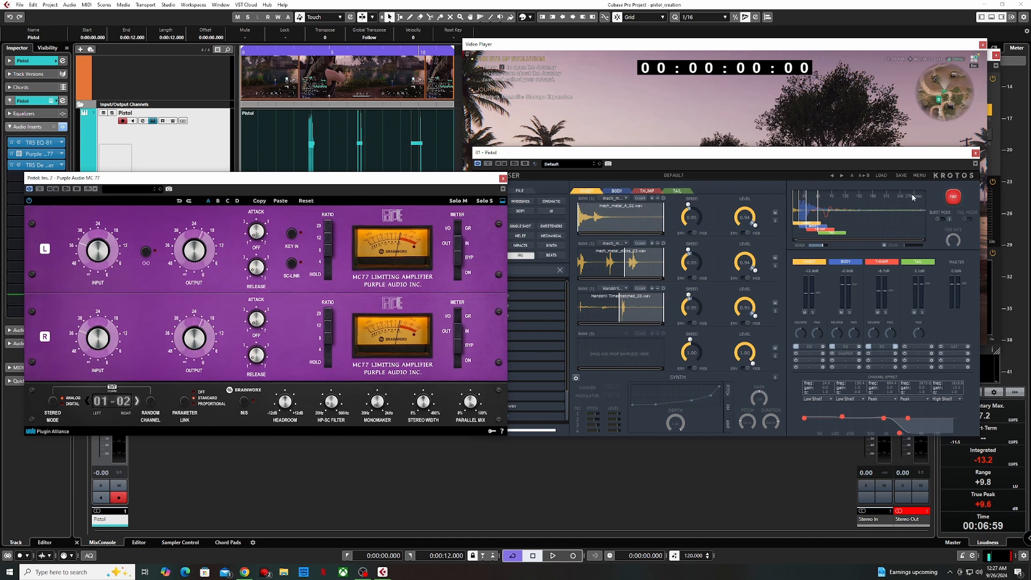
pyautogui.click(955, 200)
pyautogui.click(954, 199)
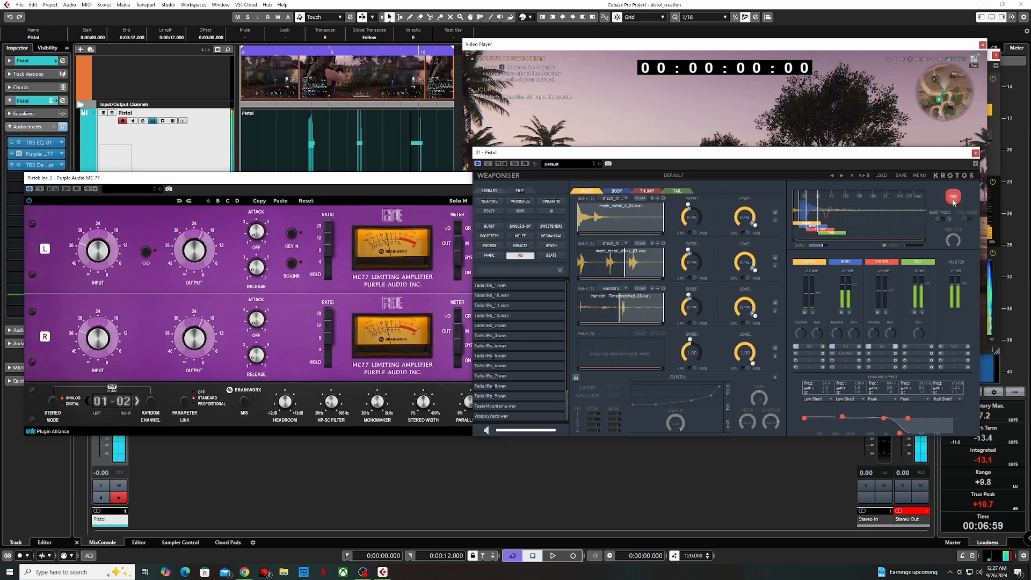
pyautogui.click(953, 200)
pyautogui.click(954, 199)
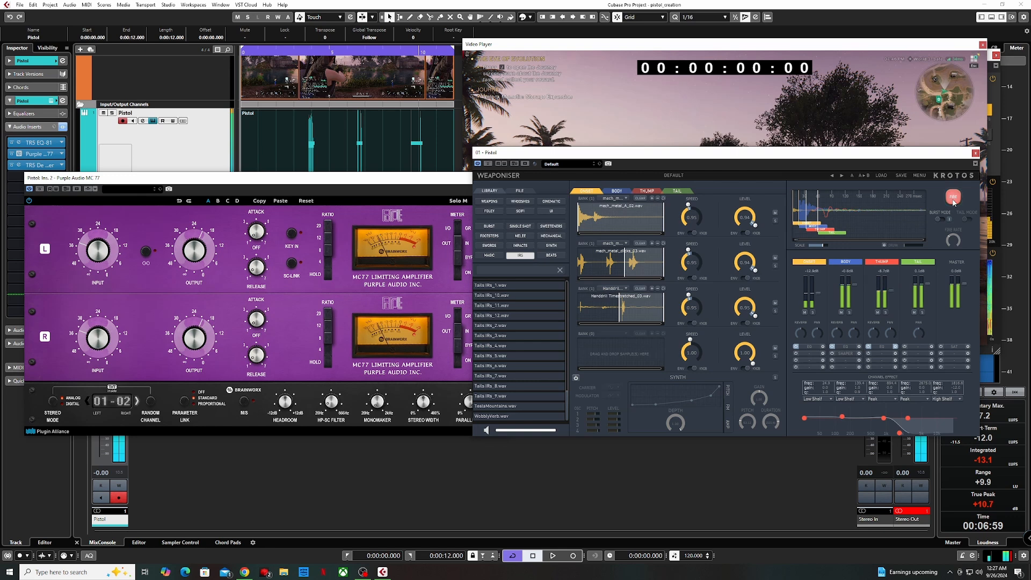
pyautogui.click(953, 200)
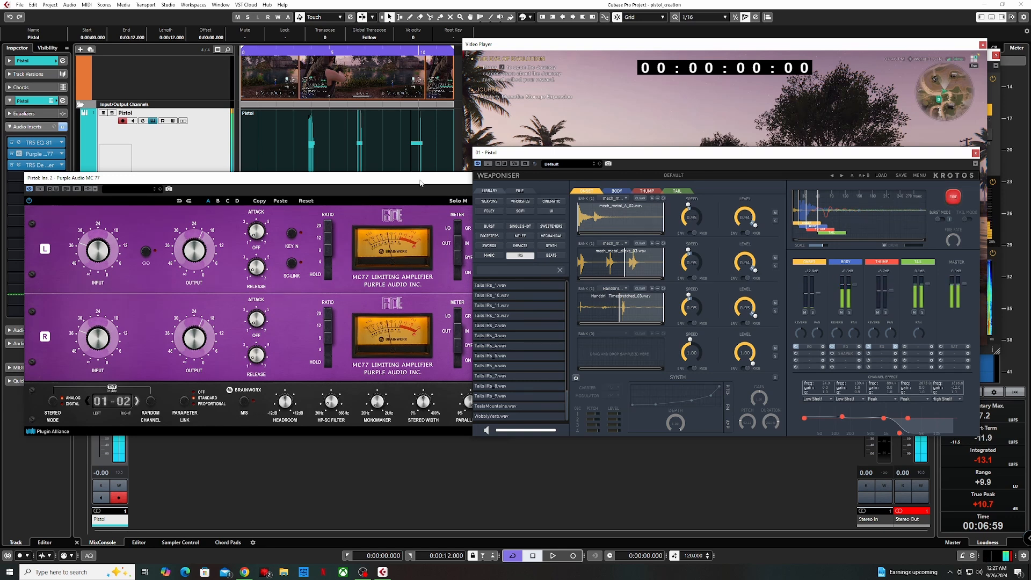
pyautogui.moveTo(400, 178); pyautogui.dragTo(389, 172)
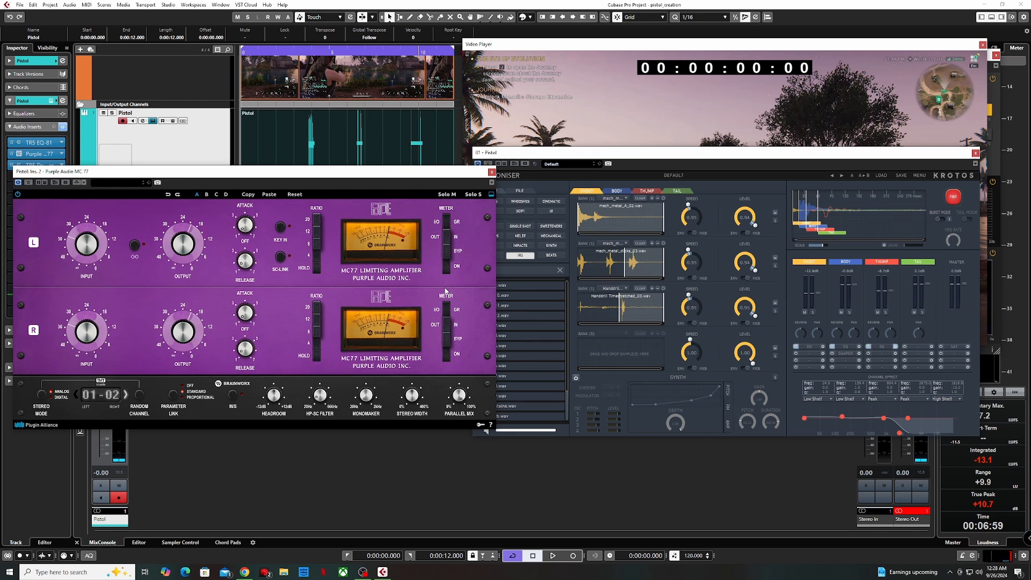
# - Fire the weapon several more times to judge the MC 77's effect on the pistol
pyautogui.scroll(5, 458, 408)
pyautogui.scroll(-8, 459, 398)
pyautogui.click(954, 198)
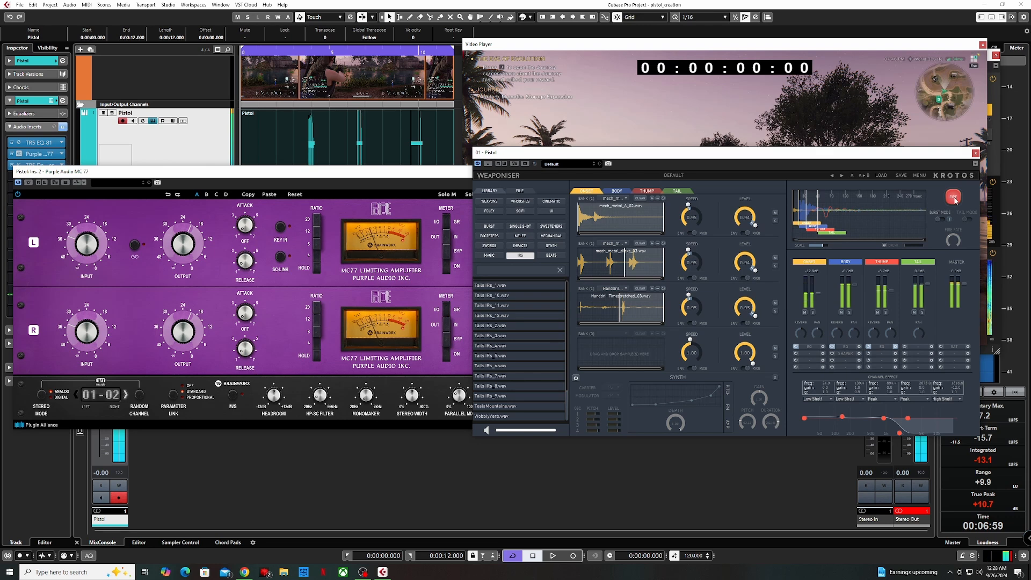
pyautogui.click(954, 200)
pyautogui.click(955, 200)
pyautogui.click(954, 200)
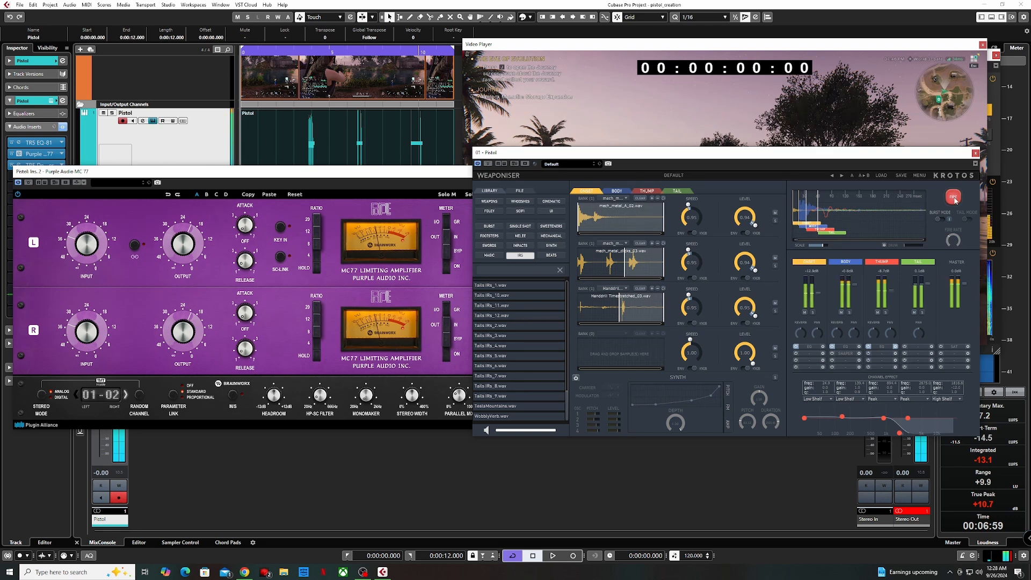
pyautogui.click(955, 200)
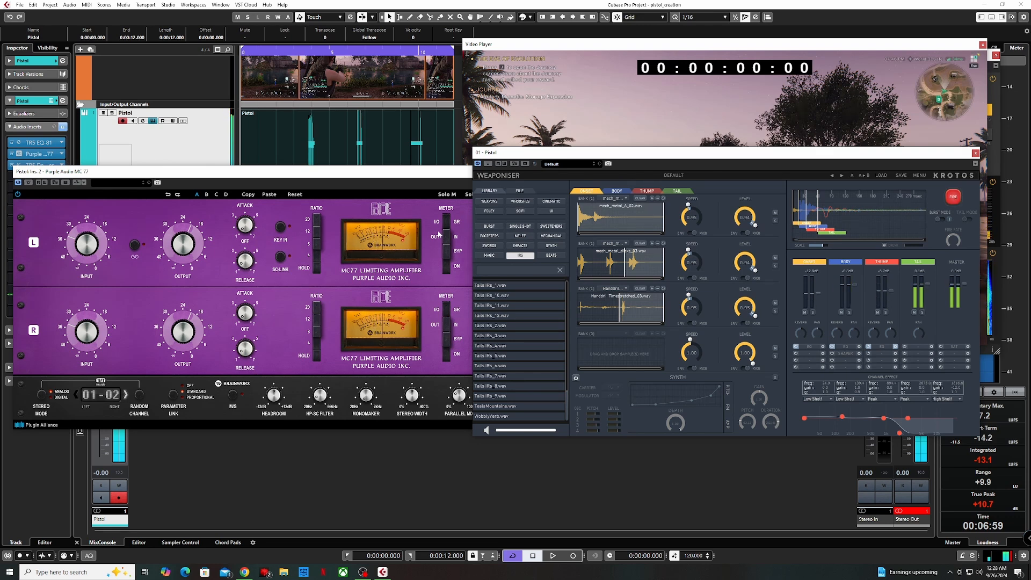
# - Close the MC 77 and open the Pistol track's TR5 De-Esser insert, placing its window with the controls in view
pyautogui.click(422, 177)
pyautogui.moveTo(423, 178); pyautogui.dragTo(427, 191)
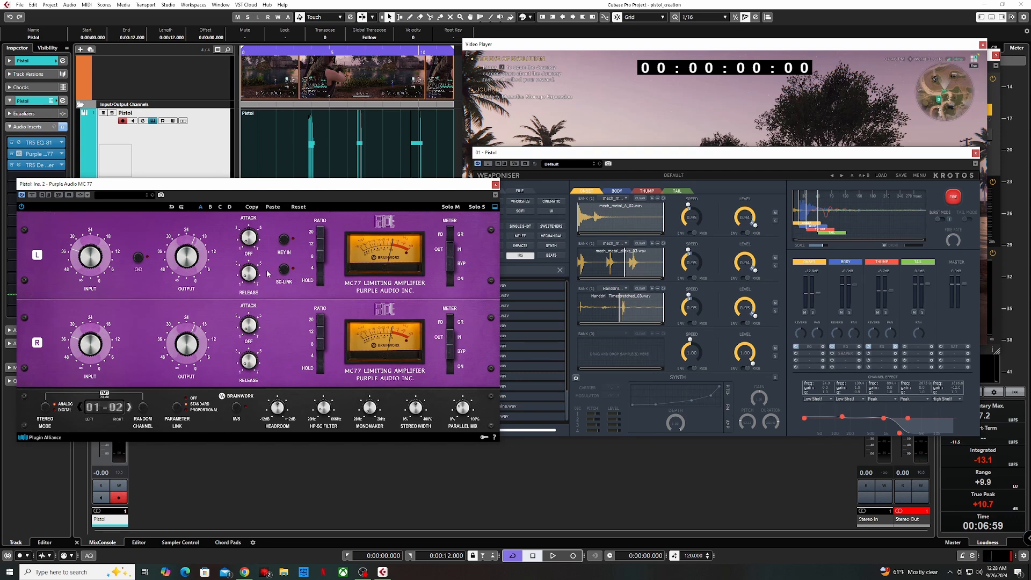
pyautogui.moveTo(357, 190)
pyautogui.mouseDown()
pyautogui.moveTo(372, 199)
pyautogui.moveTo(372, 222)
pyautogui.moveTo(362, 198)
pyautogui.mouseUp()
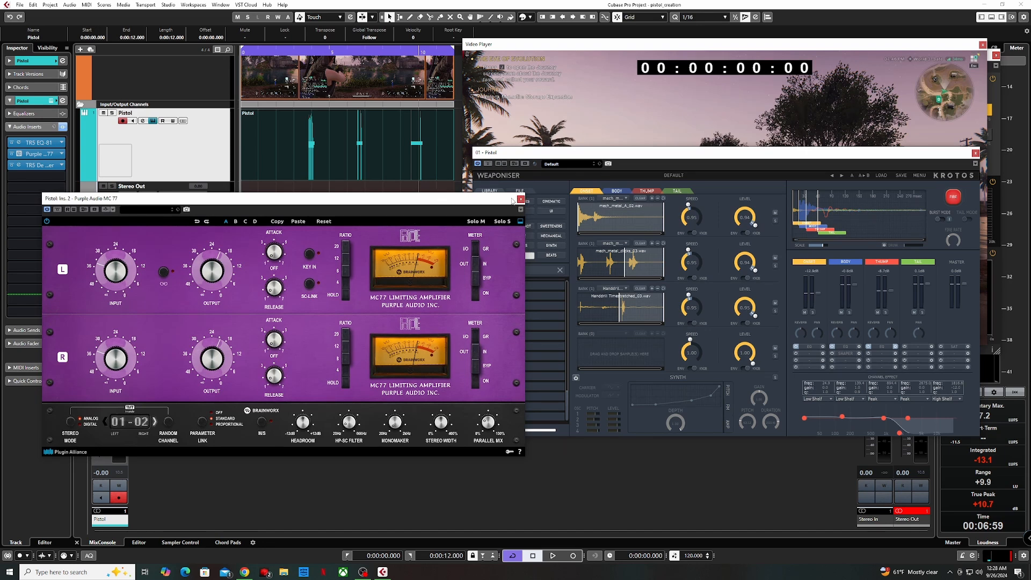
pyautogui.click(520, 199)
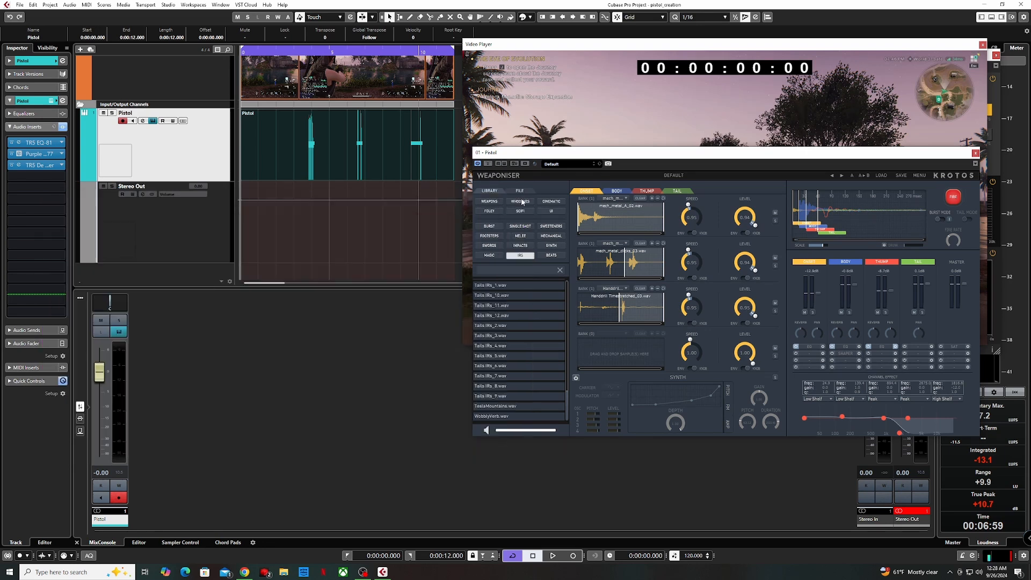
pyautogui.click(32, 167)
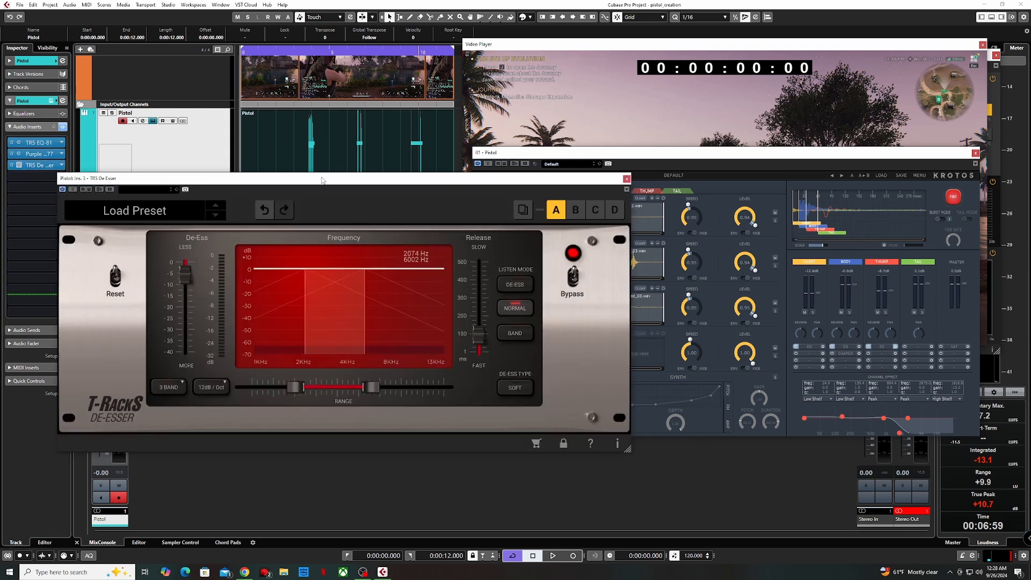
pyautogui.moveTo(323, 179); pyautogui.dragTo(311, 193)
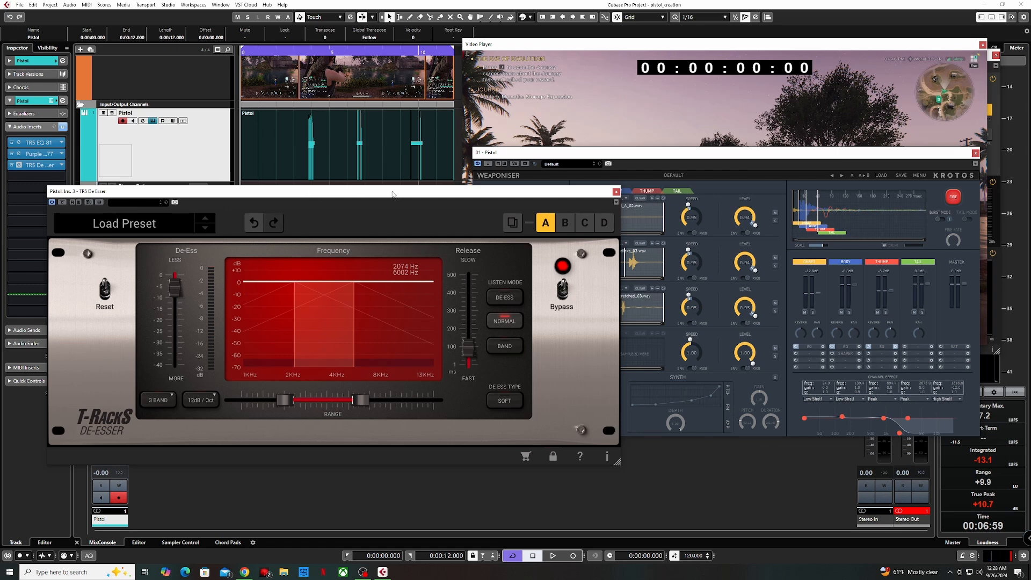
pyautogui.moveTo(372, 200); pyautogui.dragTo(354, 197)
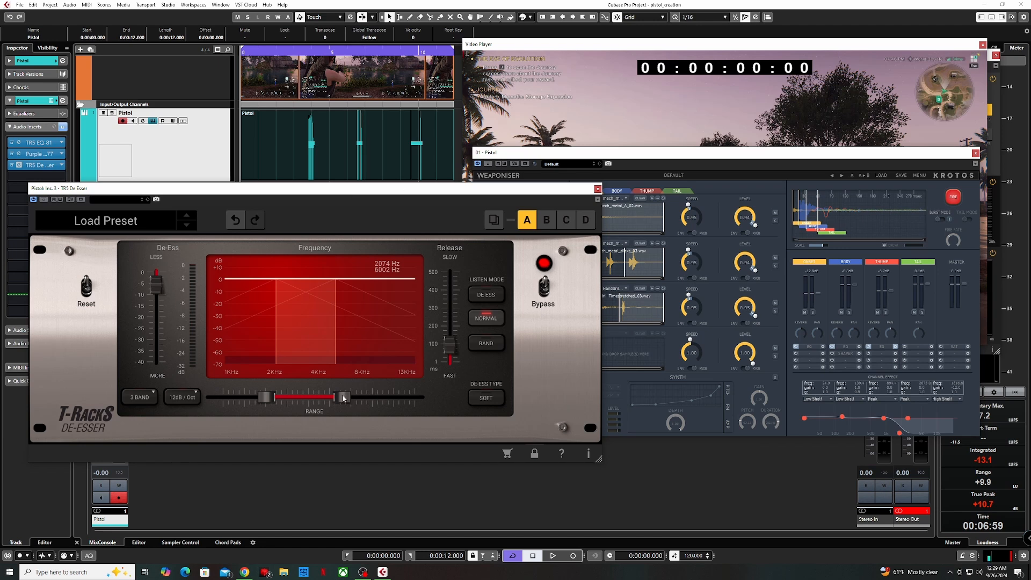
pyautogui.moveTo(323, 189); pyautogui.dragTo(317, 195)
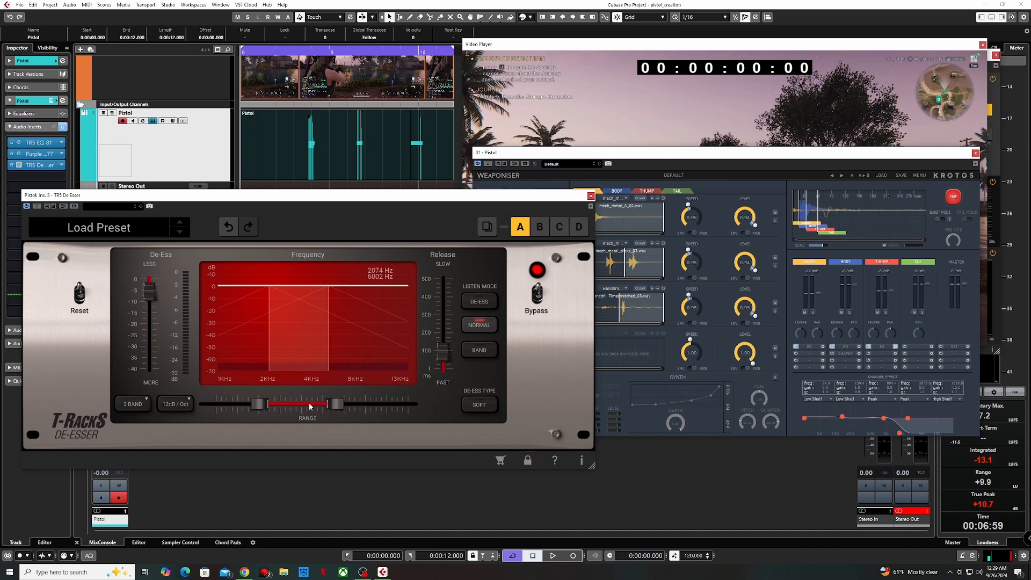
# - Widen the De-Esser's frequency range to 2074–8072 Hz
pyautogui.moveTo(335, 408)
pyautogui.mouseDown()
pyautogui.moveTo(318, 409)
pyautogui.moveTo(336, 412)
pyautogui.mouseUp()
pyautogui.moveTo(257, 195); pyautogui.dragTo(267, 206)
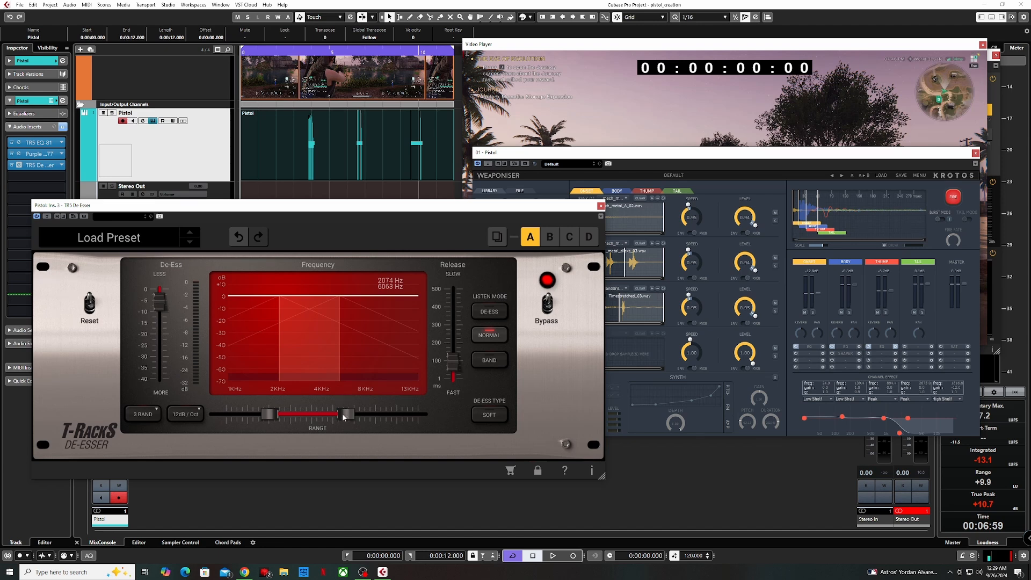
pyautogui.moveTo(343, 414); pyautogui.dragTo(363, 425)
pyautogui.moveTo(263, 413); pyautogui.dragTo(273, 418)
pyautogui.moveTo(370, 418); pyautogui.dragTo(368, 418)
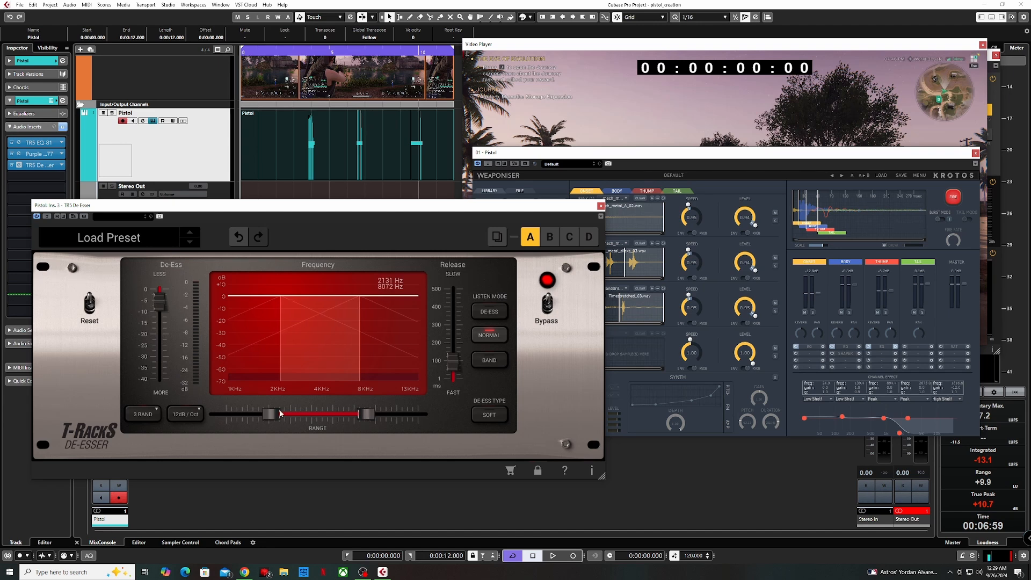
pyautogui.moveTo(280, 413); pyautogui.dragTo(273, 419)
# - Fire the weapon to hear the pistol through the De-Esser, keeping its frequency display in view
pyautogui.moveTo(485, 207); pyautogui.dragTo(491, 210)
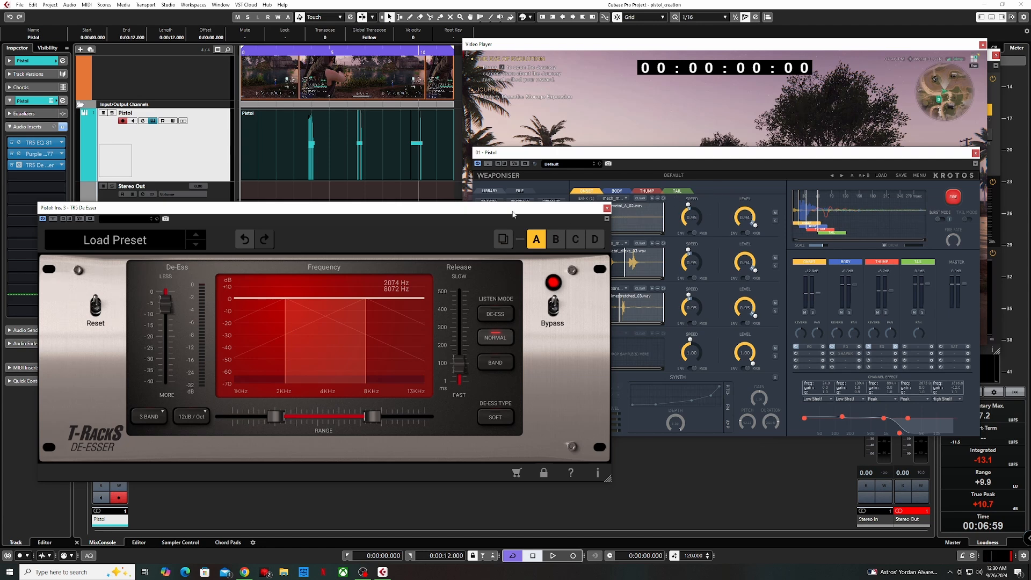
pyautogui.moveTo(512, 209); pyautogui.dragTo(515, 206)
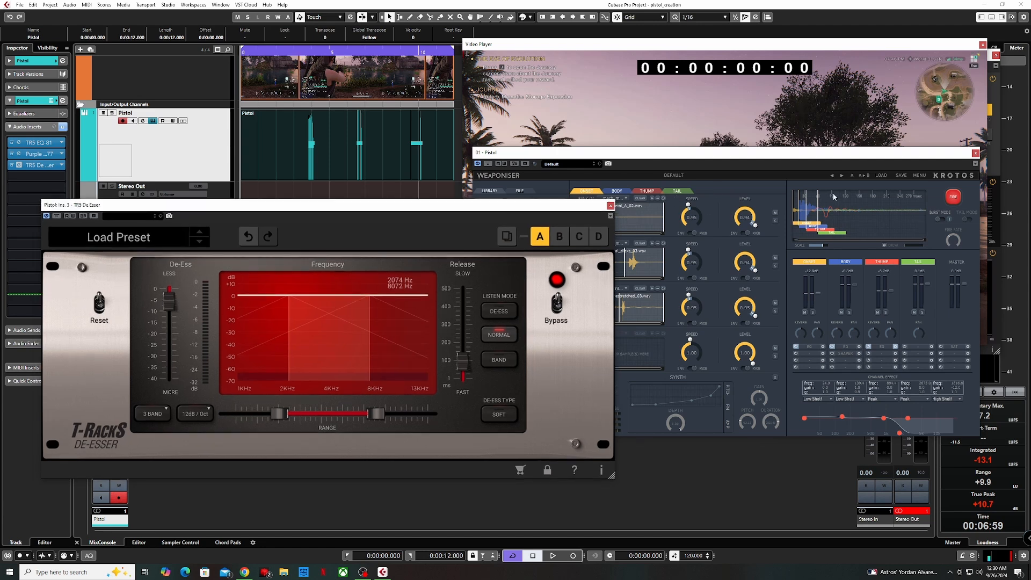
pyautogui.click(952, 199)
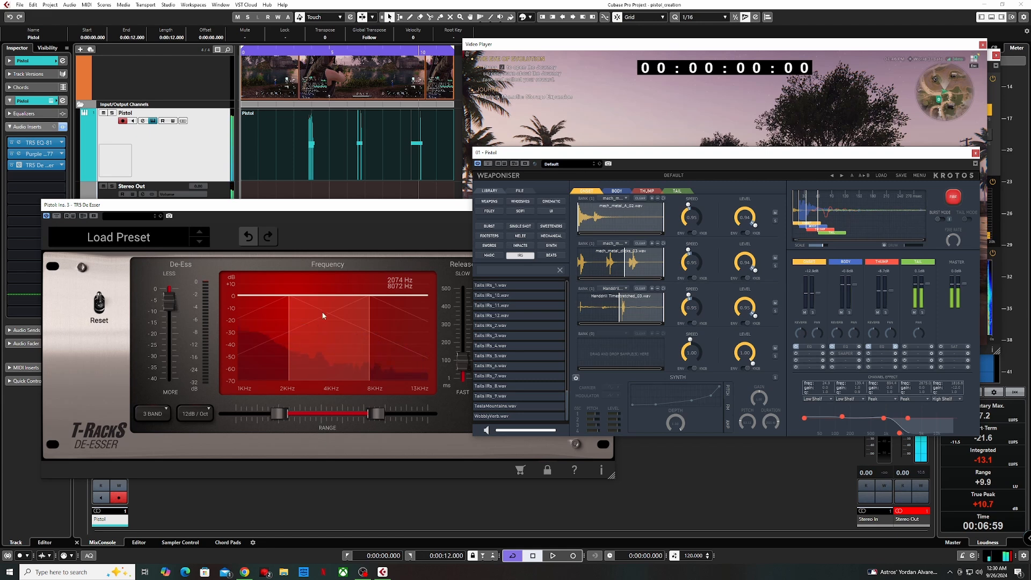
pyautogui.moveTo(293, 209); pyautogui.dragTo(282, 215)
pyautogui.click(956, 200)
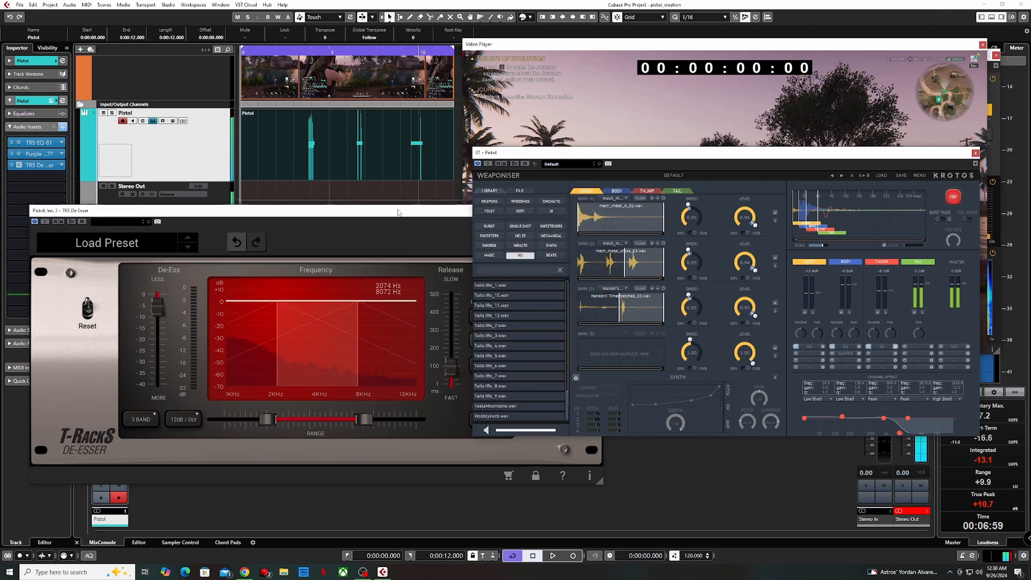
pyautogui.moveTo(394, 212); pyautogui.dragTo(383, 204)
pyautogui.moveTo(306, 203); pyautogui.dragTo(322, 201)
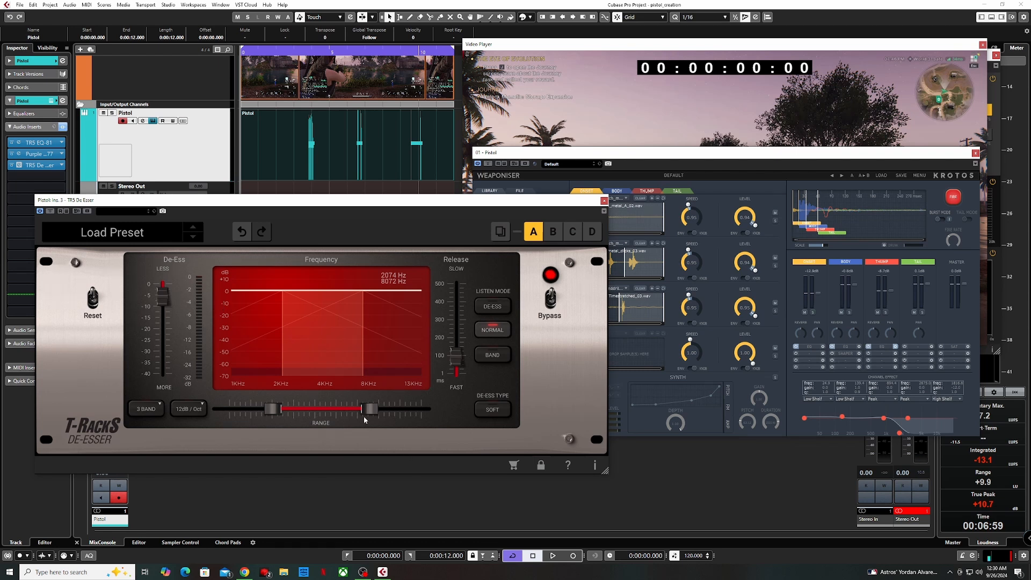
# - Lower the De-Esser's upper frequency limit to 6063 Hz and fire the weapon to hear it
pyautogui.moveTo(365, 410); pyautogui.dragTo(345, 419)
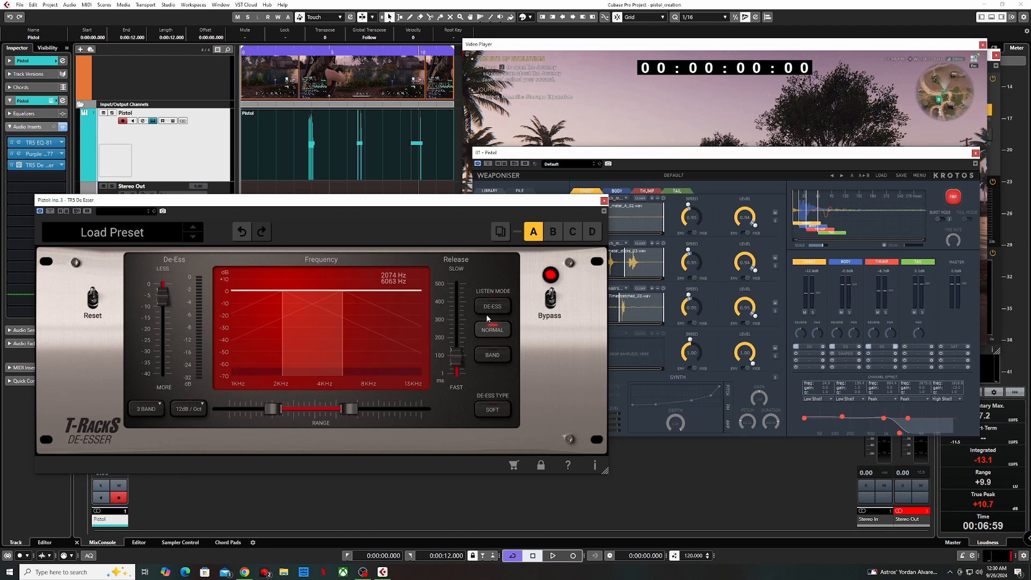
pyautogui.click(953, 198)
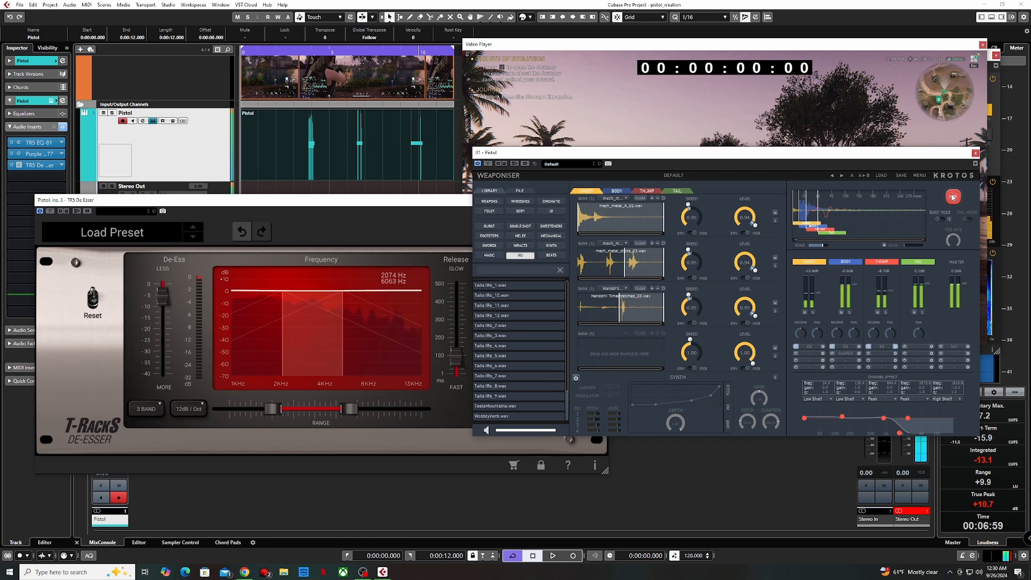
pyautogui.click(451, 357)
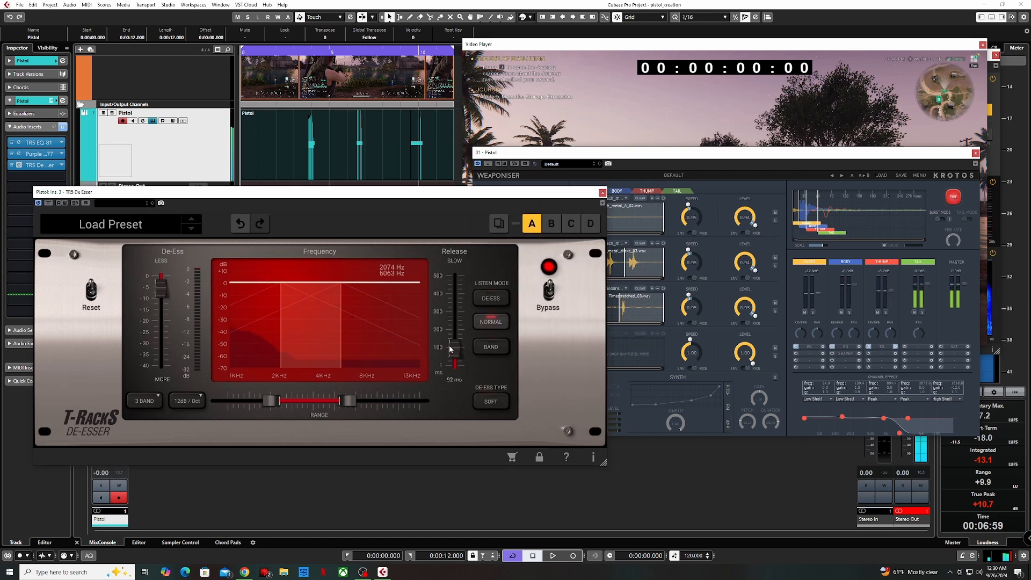
pyautogui.moveTo(450, 349); pyautogui.dragTo(455, 349)
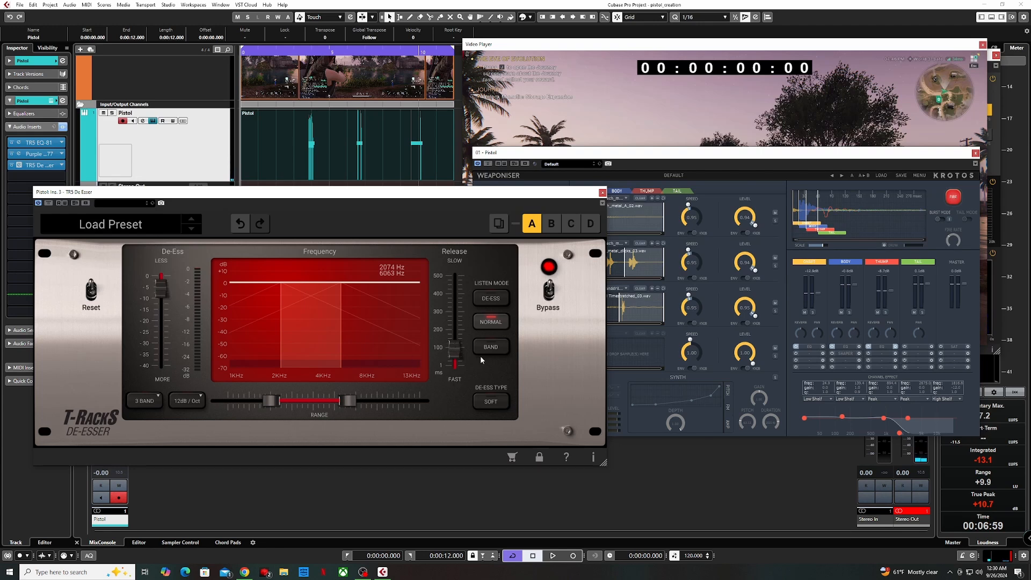
# - Recheck the MC 77 insert and the pistol through the De-Esser, closing both plug-in windows
pyautogui.click(18, 153)
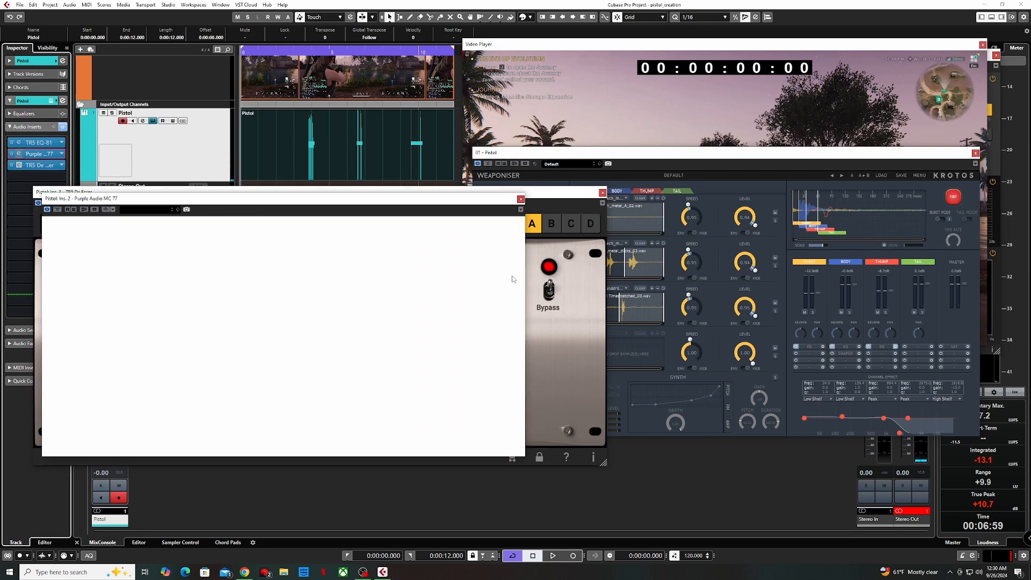
pyautogui.click(520, 199)
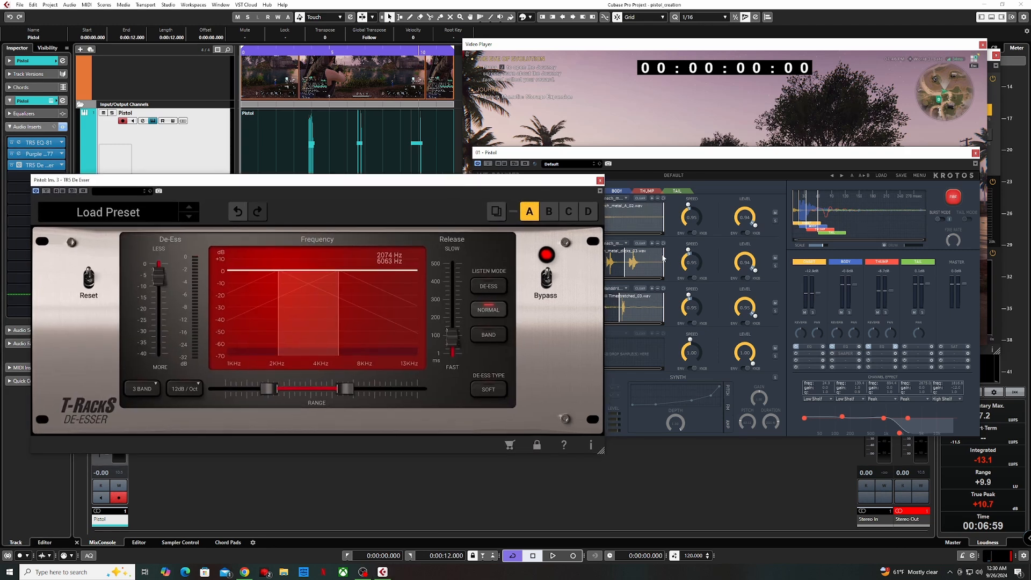
pyautogui.click(956, 202)
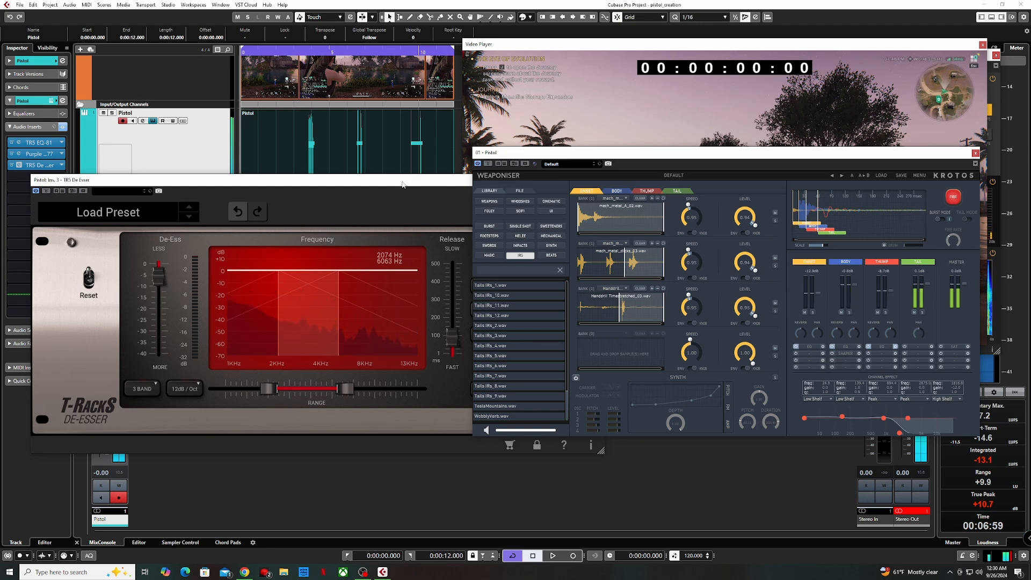
pyautogui.moveTo(454, 180); pyautogui.dragTo(445, 184)
pyautogui.click(591, 184)
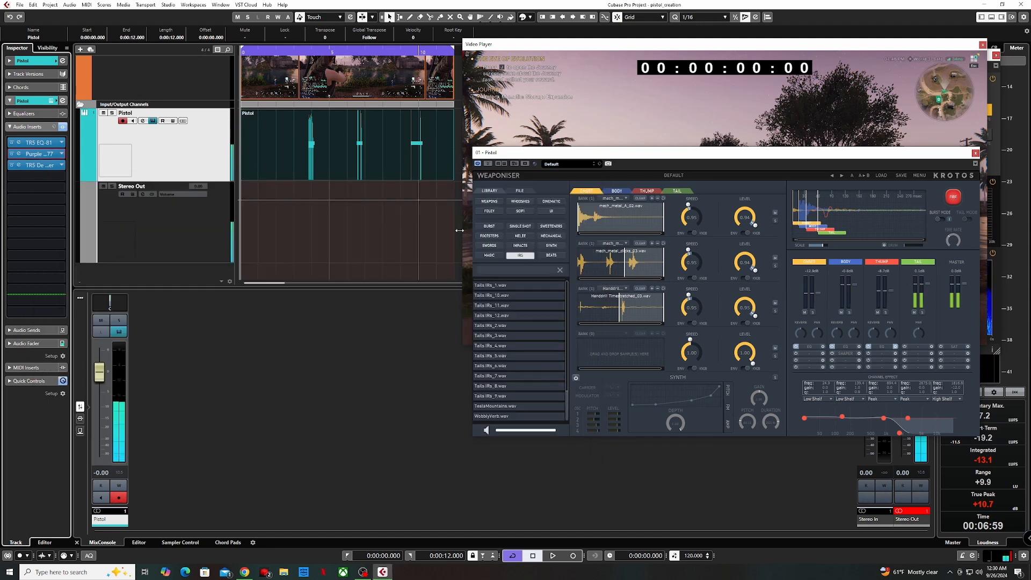
# - Search the effects for "brick" and load the TR5 Brickwall Limiter into the Pistol track's fourth insert slot
pyautogui.moveTo(572, 156); pyautogui.dragTo(169, 224)
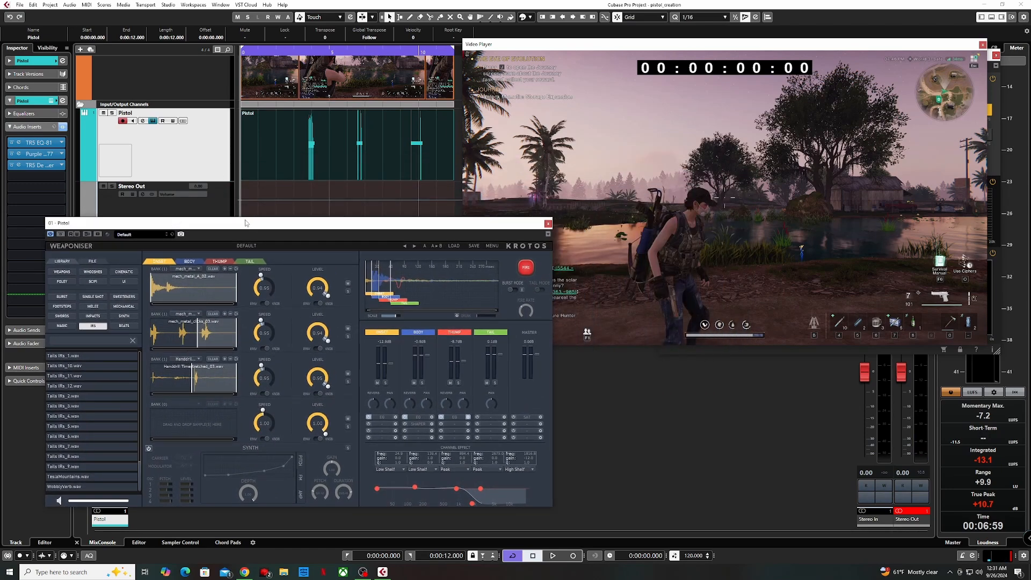
pyautogui.moveTo(246, 222); pyautogui.dragTo(506, 193)
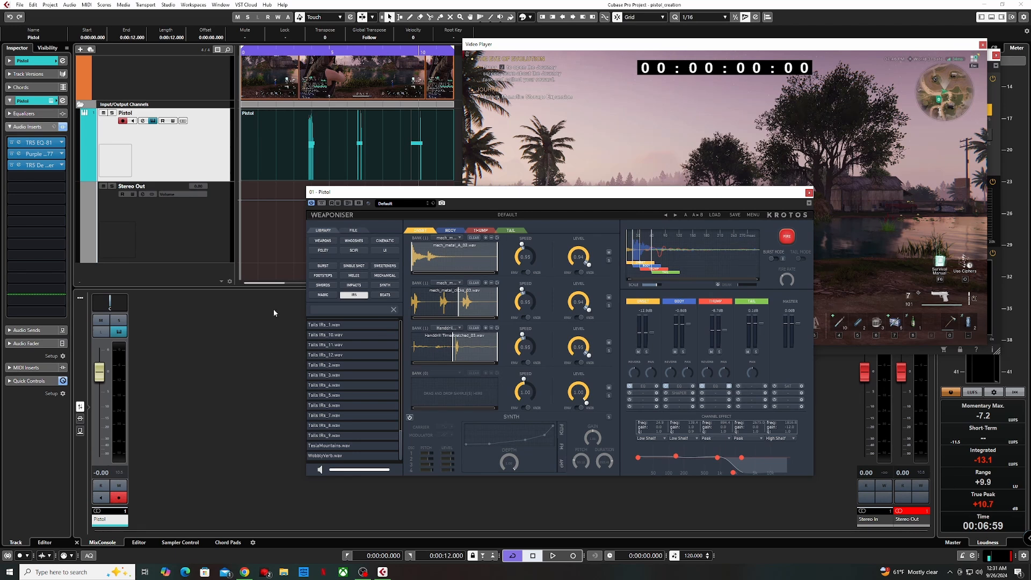
pyautogui.click(63, 177)
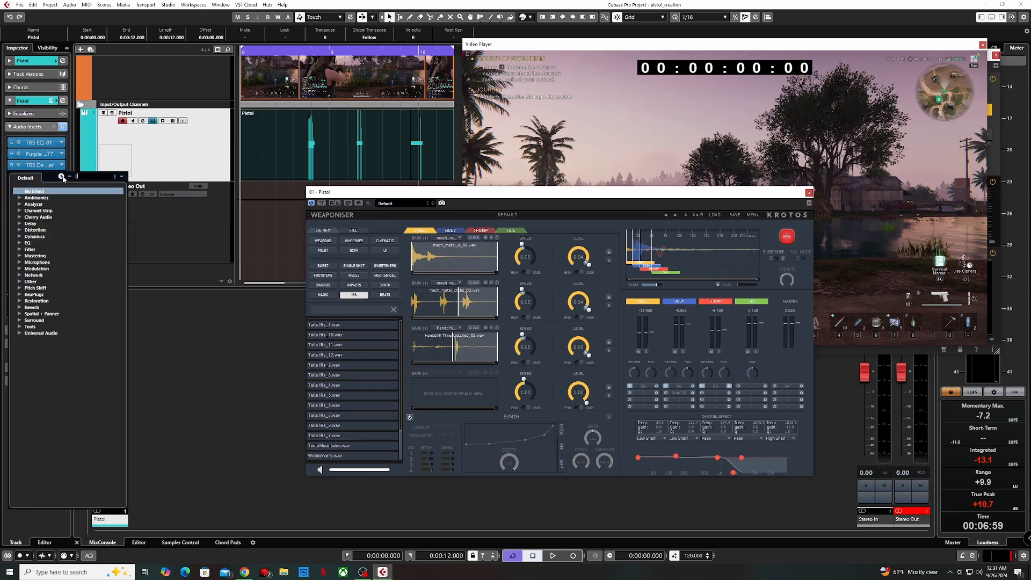
pyautogui.write('br')
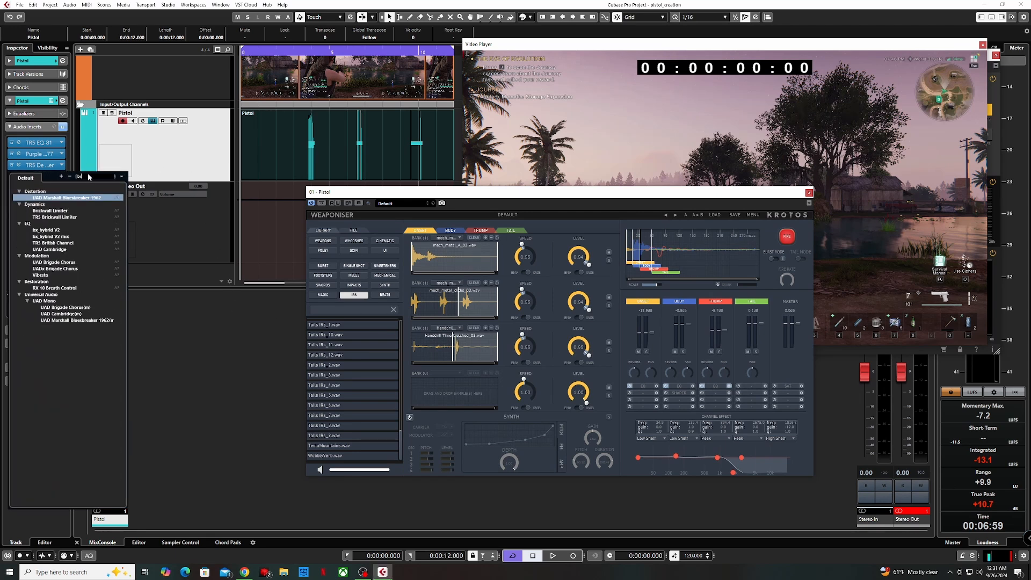
pyautogui.write('ick')
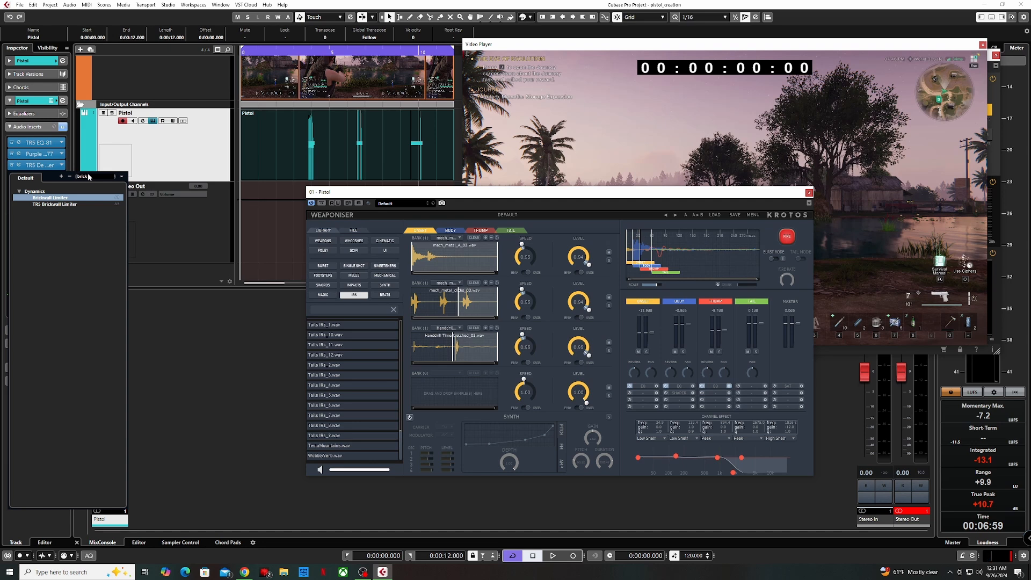
pyautogui.click(68, 206)
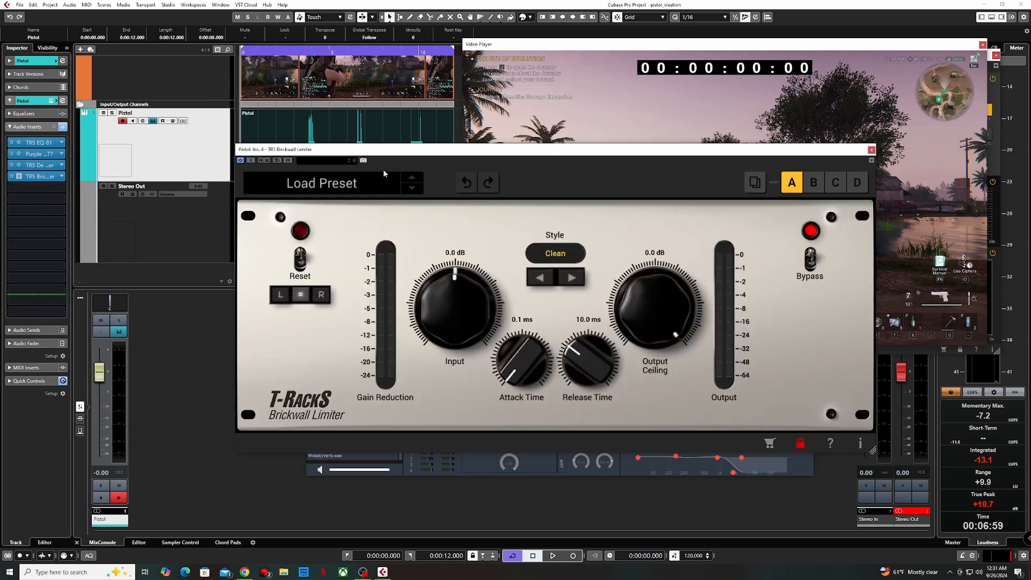
# - Set the Brickwall Limiter's output ceiling to -0.1 dB and fire the weapon to hear the pistol through it
pyautogui.moveTo(382, 161); pyautogui.dragTo(240, 161)
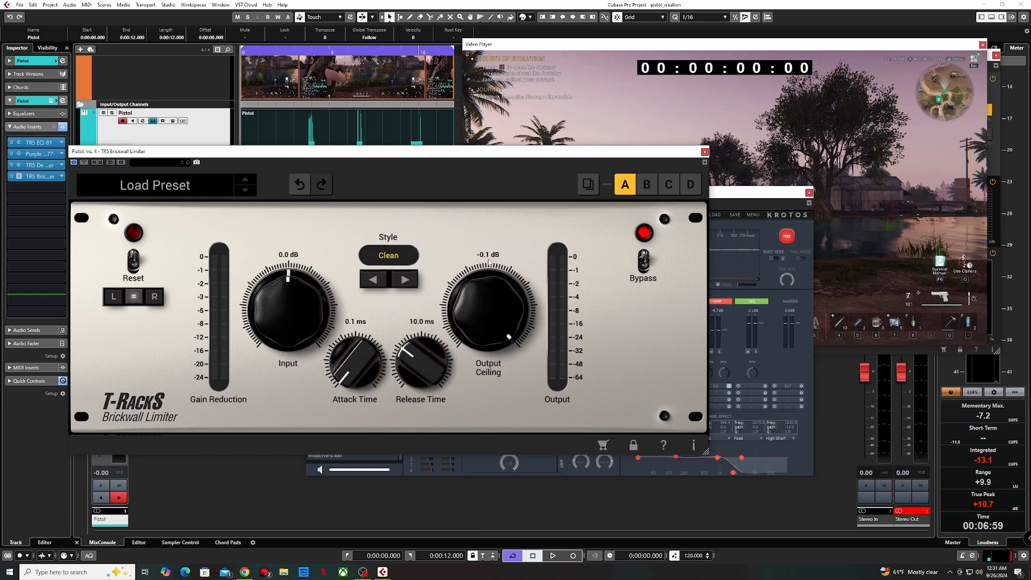
pyautogui.click(786, 242)
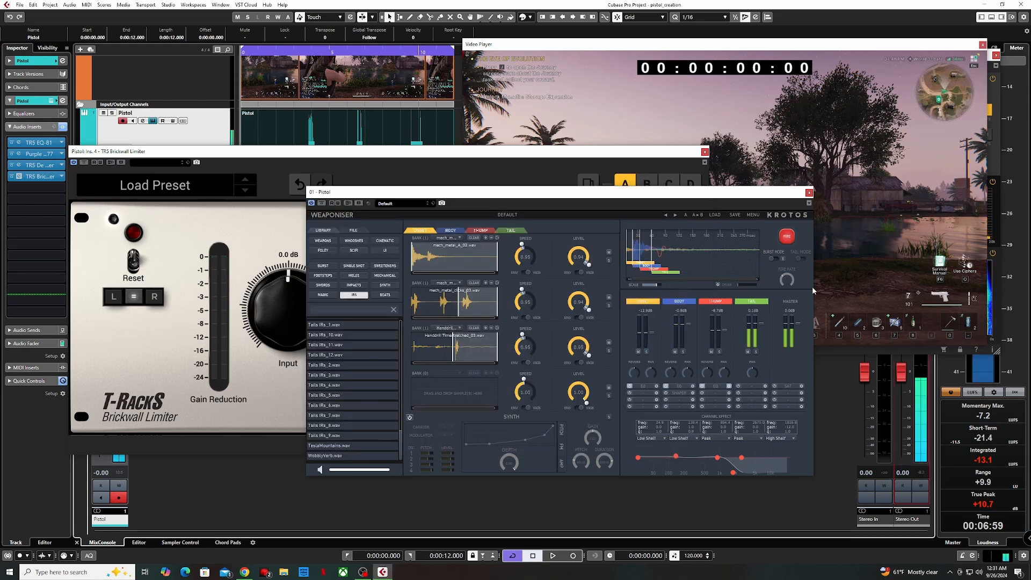
pyautogui.click(785, 236)
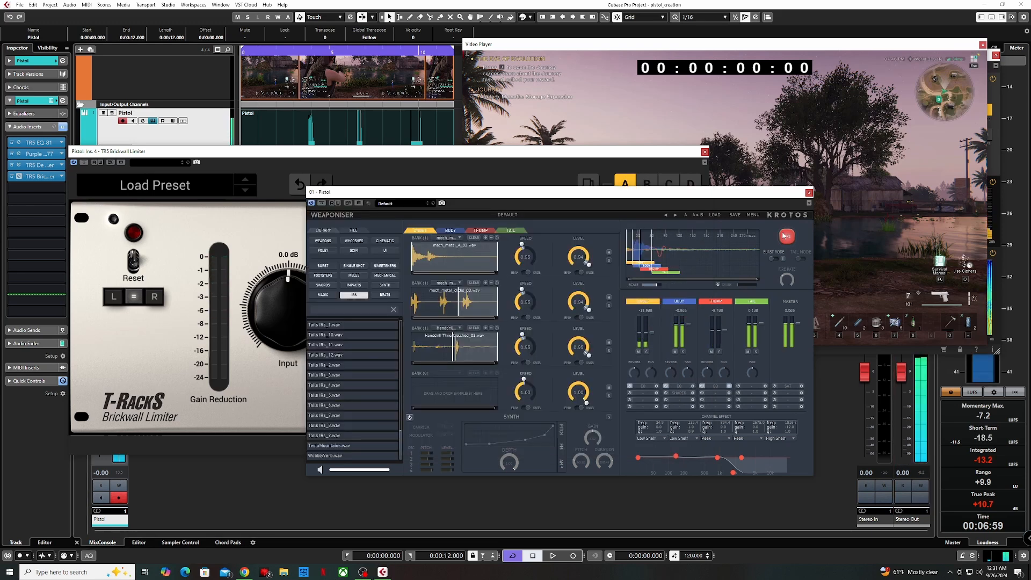
pyautogui.moveTo(289, 155); pyautogui.dragTo(278, 155)
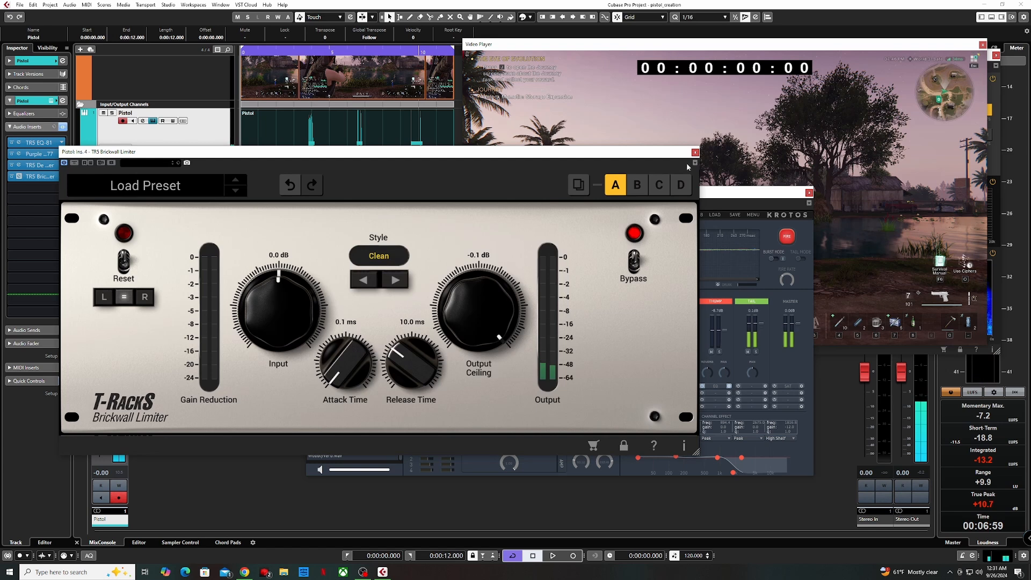
# - Close the Brickwall Limiter, bring the whole Weaponiser window into view and fire the weapon repeatedly to hear the processed pistol
pyautogui.click(695, 153)
pyautogui.moveTo(751, 192); pyautogui.dragTo(543, 189)
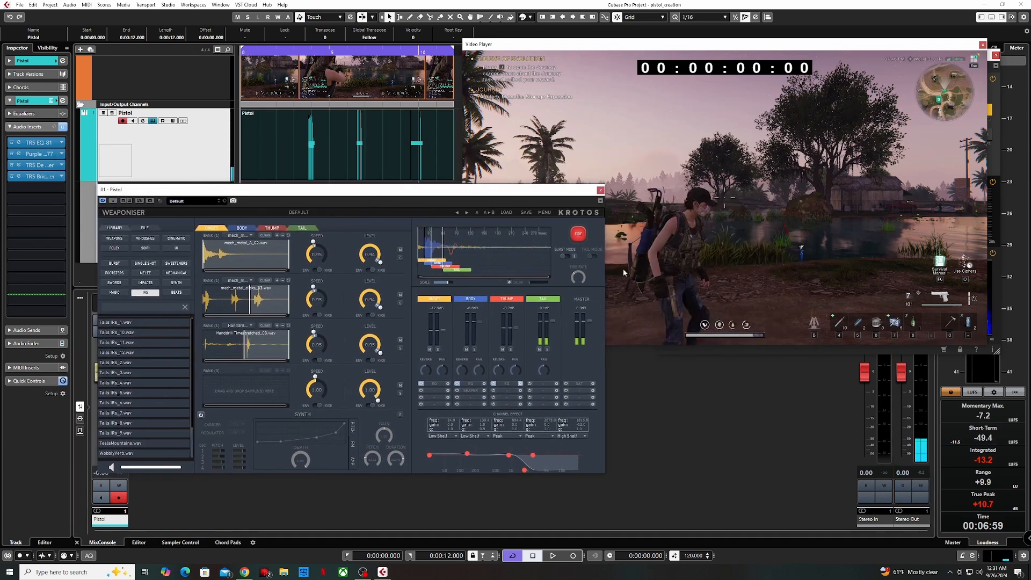
pyautogui.click(580, 236)
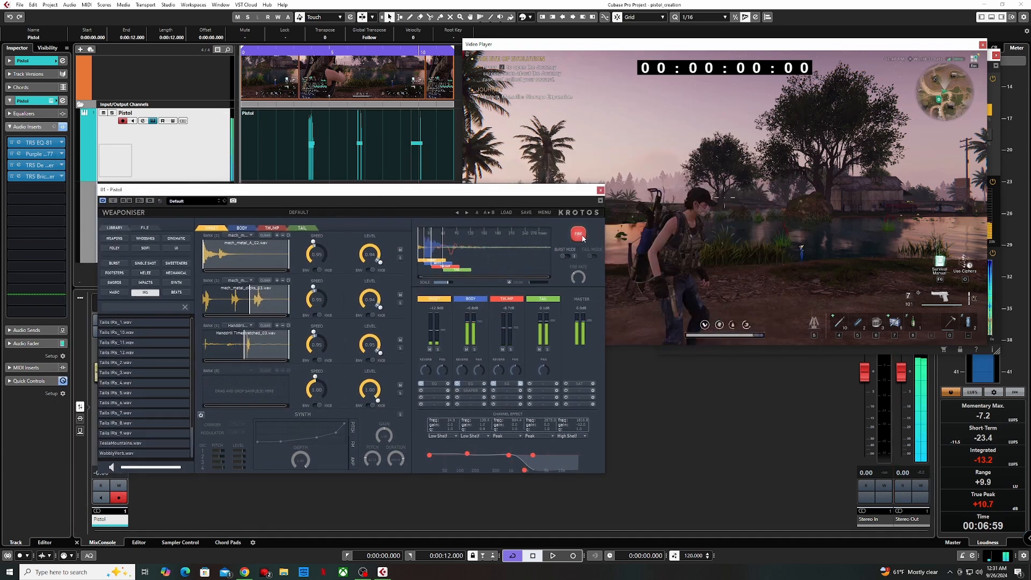
pyautogui.click(582, 237)
pyautogui.click(582, 237)
# - Lower the Weaponiser window clear of the Pistol track, place the project cursor at 3 seconds and zoom the timeline out
pyautogui.moveTo(375, 190); pyautogui.dragTo(360, 211)
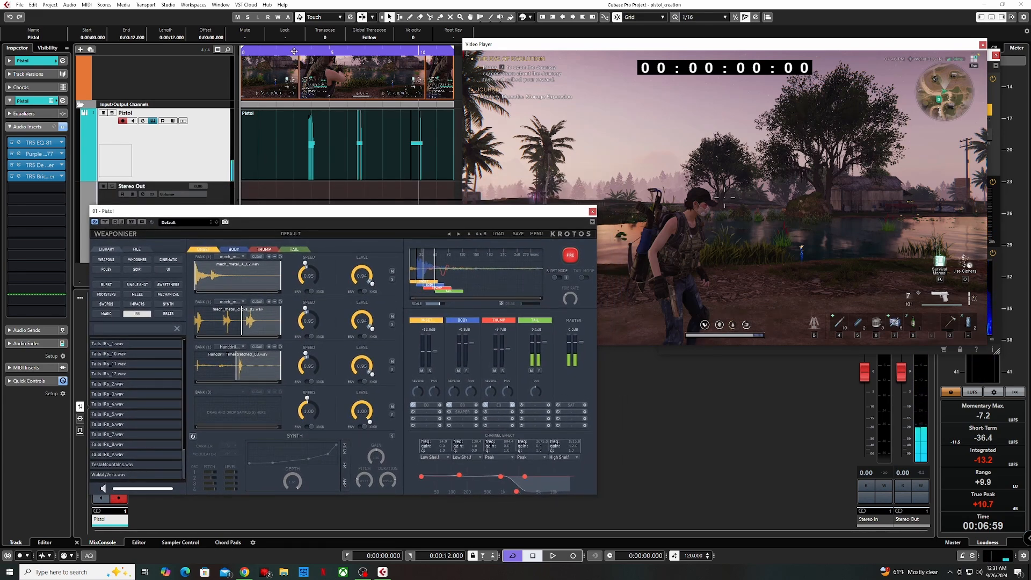
pyautogui.moveTo(295, 51); pyautogui.dragTo(293, 50)
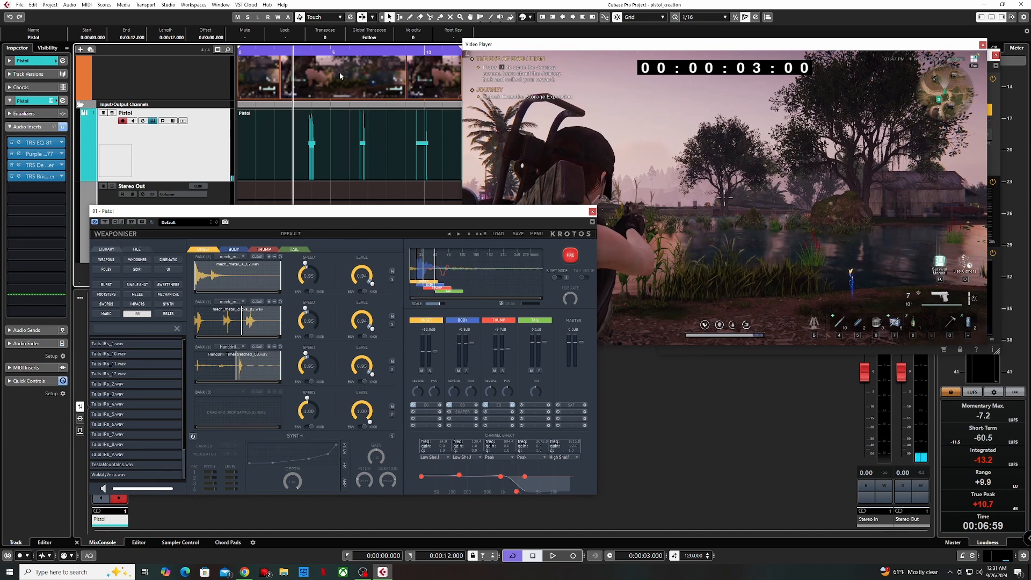
pyautogui.press('g')
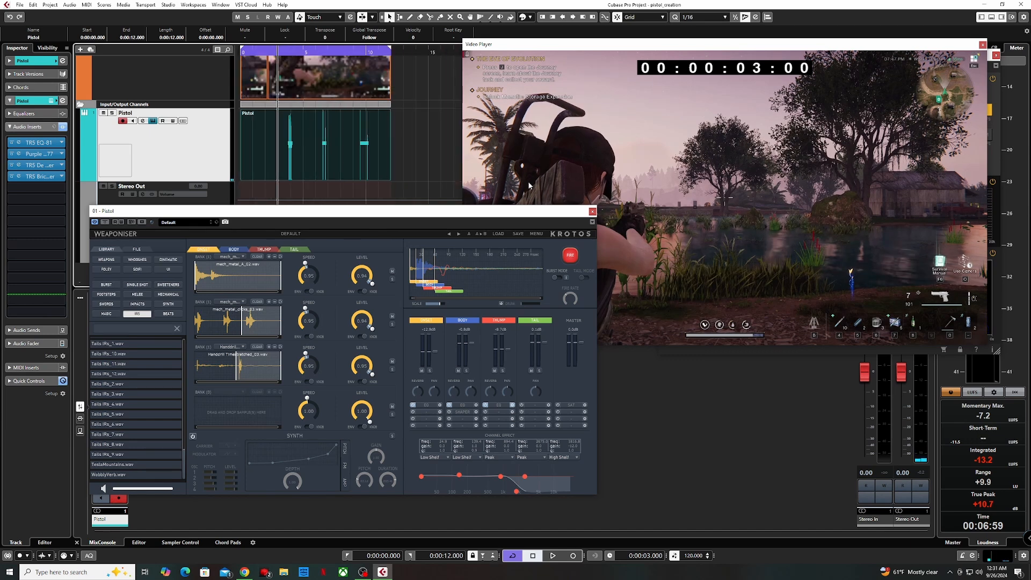
# - Enlarge the Video Player over the middle of the project and play the gameplay with the pistol sound from the start
pyautogui.moveTo(553, 47); pyautogui.dragTo(371, 99)
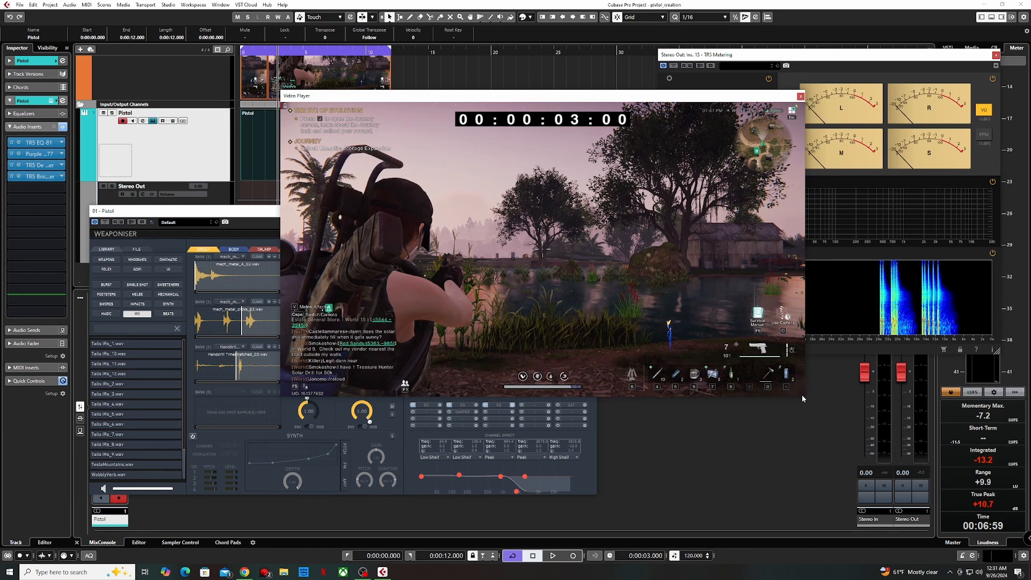
pyautogui.moveTo(806, 392); pyautogui.dragTo(874, 402)
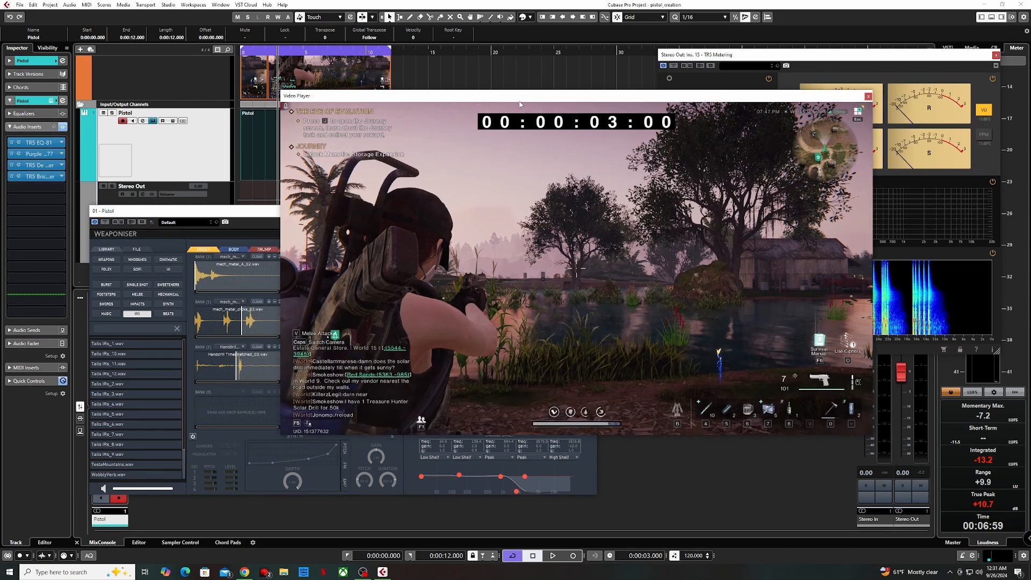
pyautogui.moveTo(520, 104); pyautogui.dragTo(466, 119)
pyautogui.click(255, 53)
pyautogui.press('KP_Decimal')
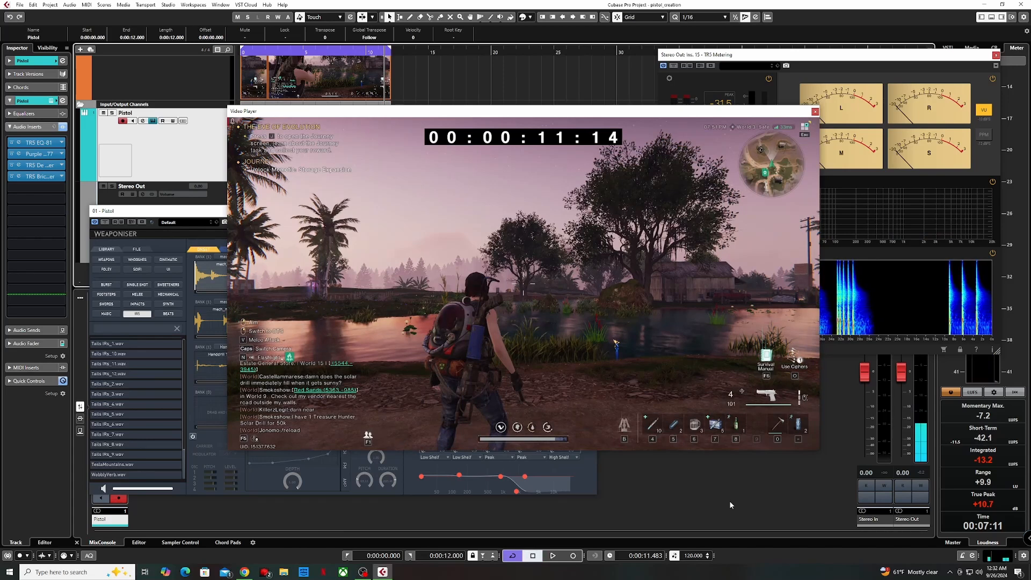
# - Move the Video Player aside and reposition Weaponiser to review the pistol layers beside the track's insert chain
pyautogui.moveTo(419, 118); pyautogui.dragTo(608, 104)
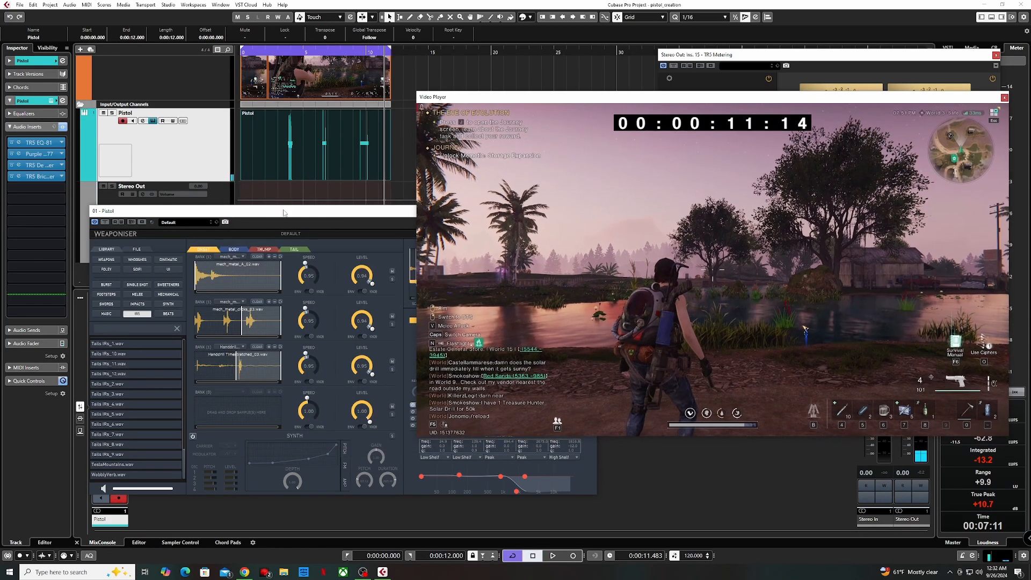
pyautogui.moveTo(272, 215); pyautogui.dragTo(248, 176)
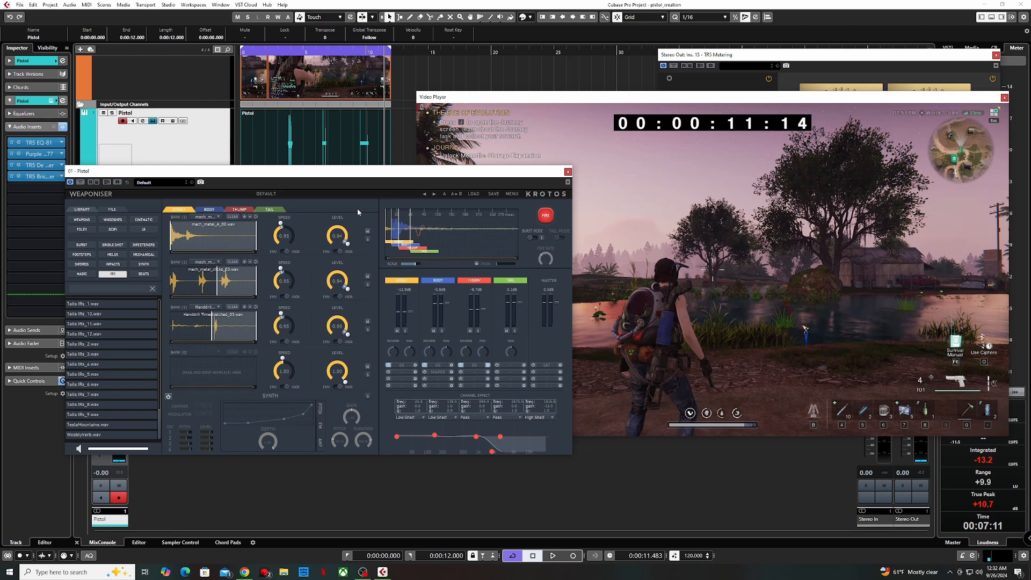
pyautogui.moveTo(247, 170); pyautogui.dragTo(245, 185)
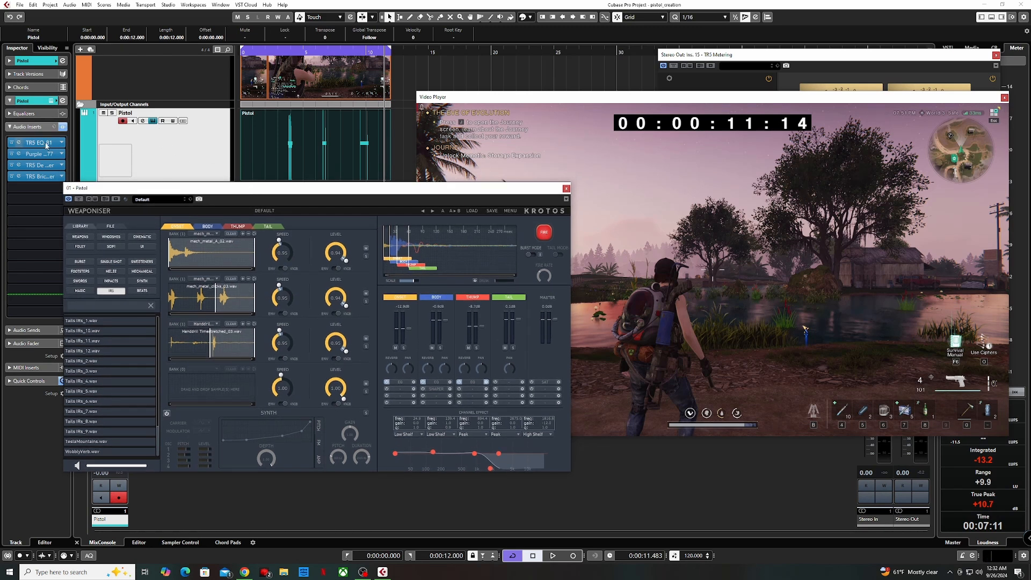
pyautogui.moveTo(255, 193); pyautogui.dragTo(223, 209)
# - Bring the Video Player back over the project, replay the gameplay with the pistol sound from the start, and return to the beginning
pyautogui.moveTo(544, 100); pyautogui.dragTo(324, 112)
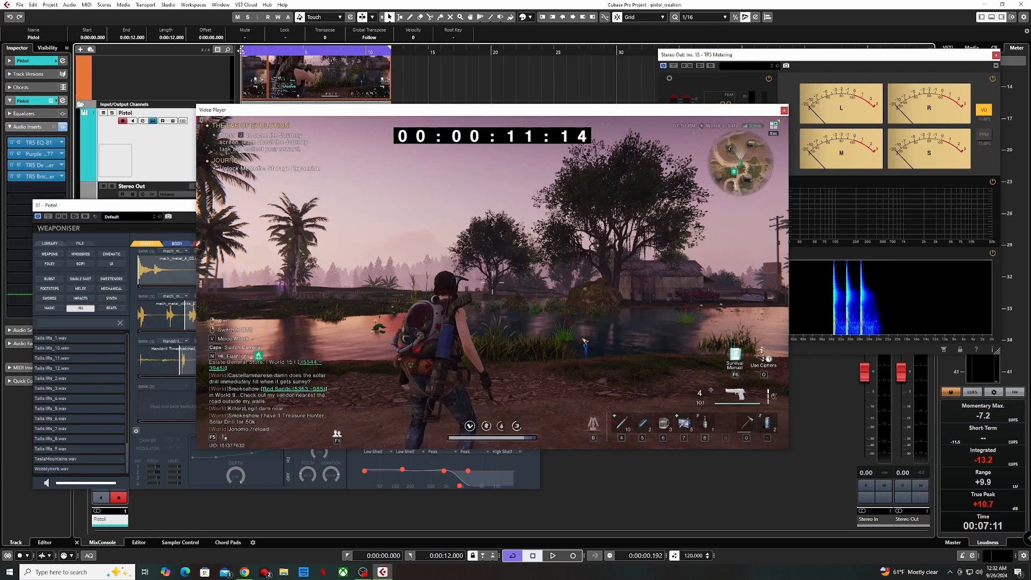
pyautogui.press('Home')
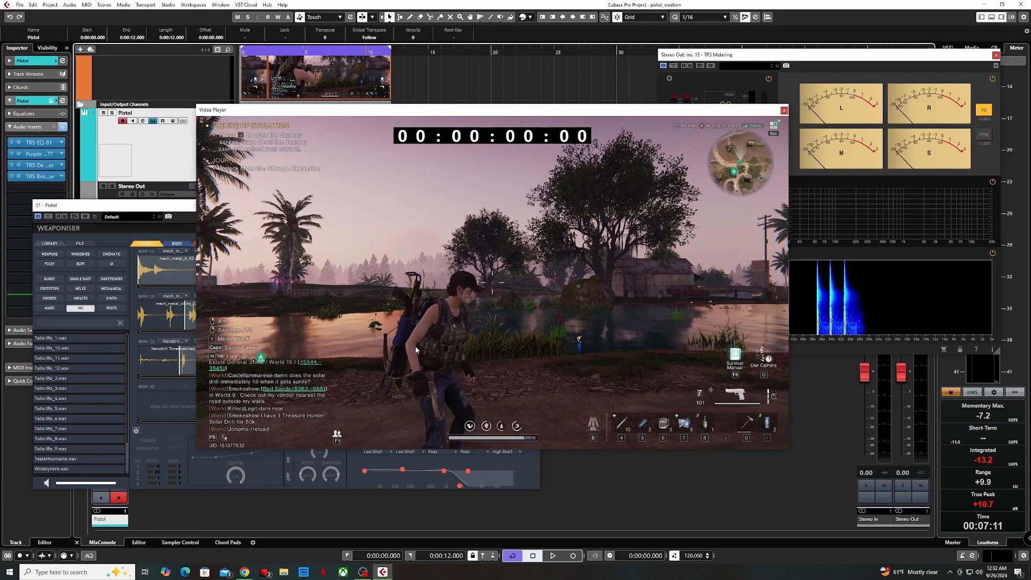
pyautogui.press('space')
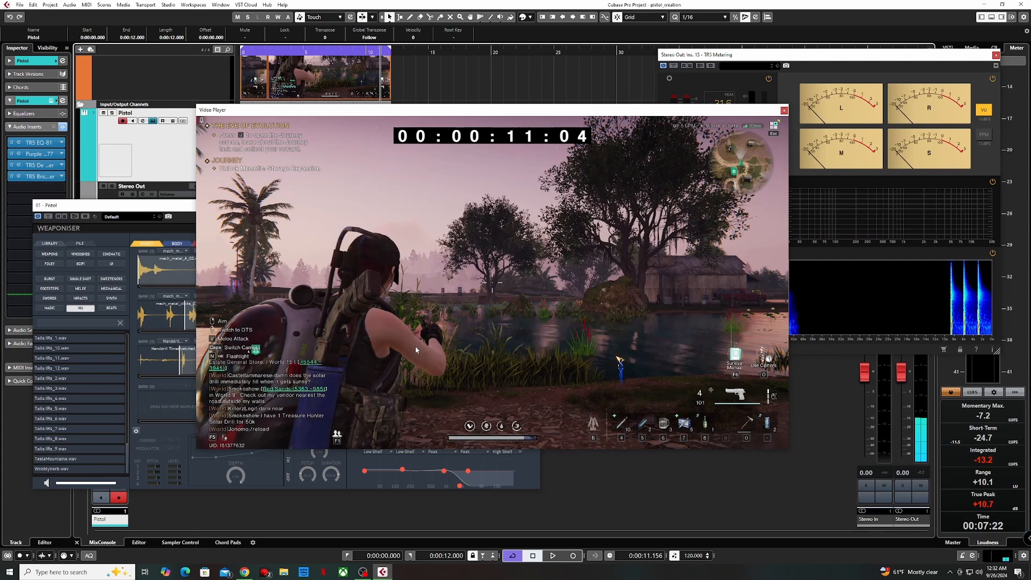
pyautogui.click(264, 53)
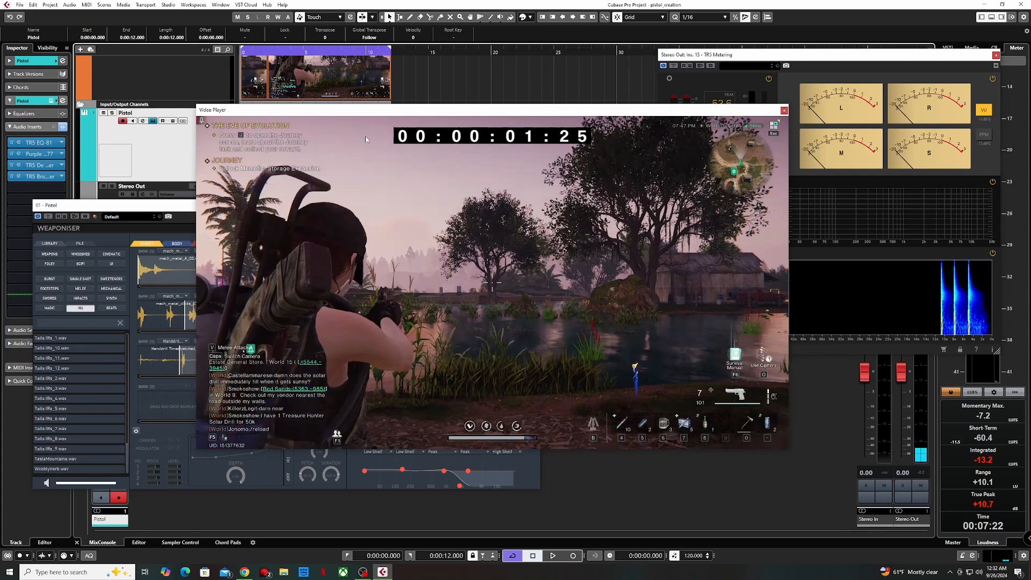
pyautogui.press('.')
pyautogui.moveTo(376, 112); pyautogui.dragTo(364, 110)
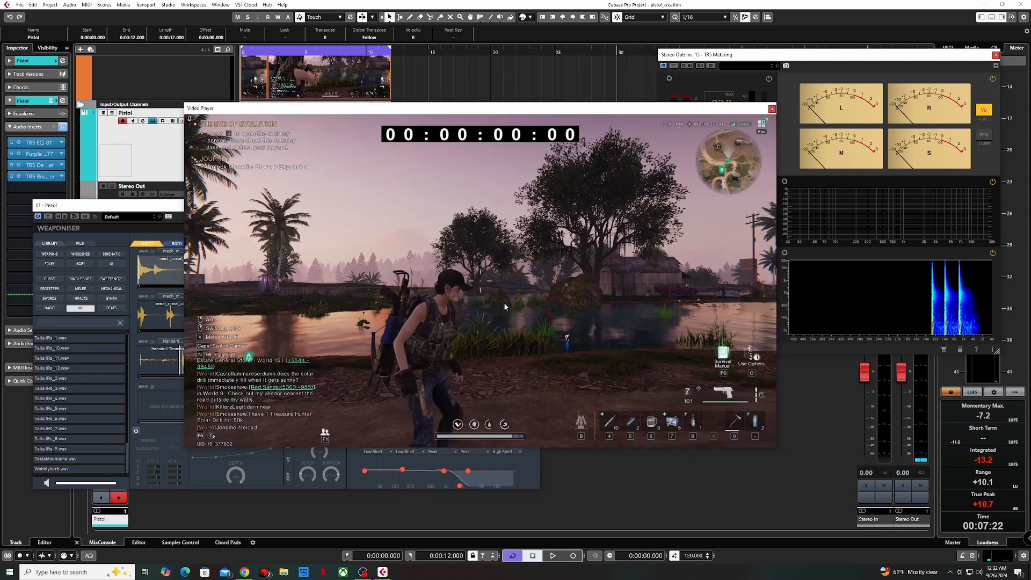